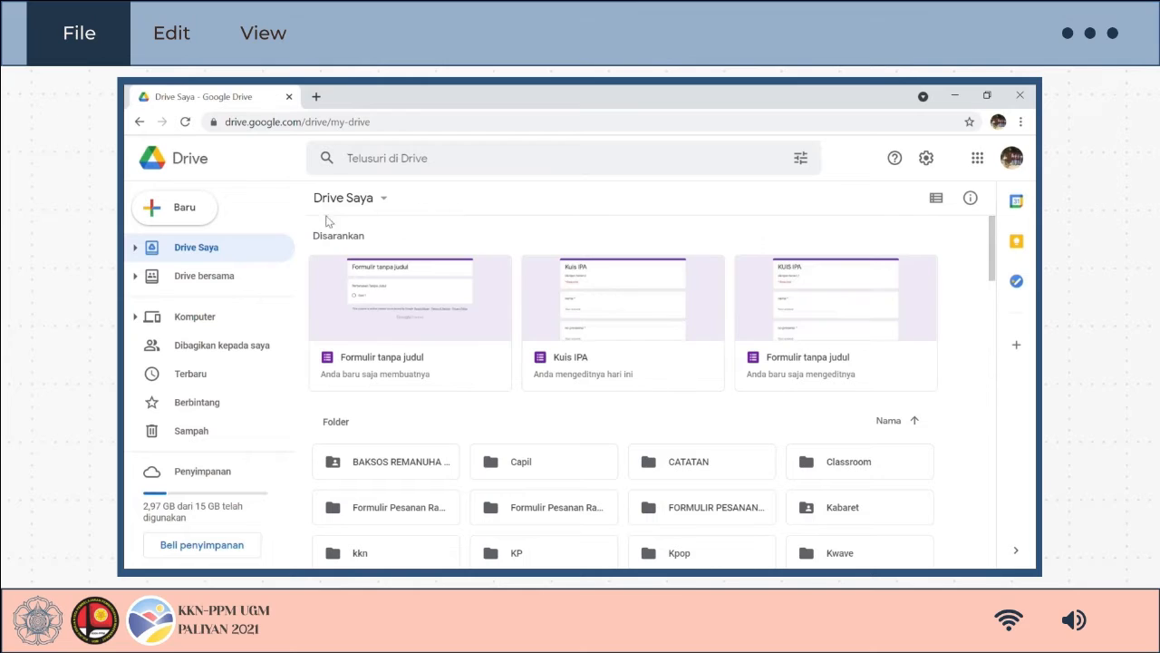
# Create a new Google Form from Drive and make it a quiz in its settings, then save the settings
pyautogui.click(169, 213)
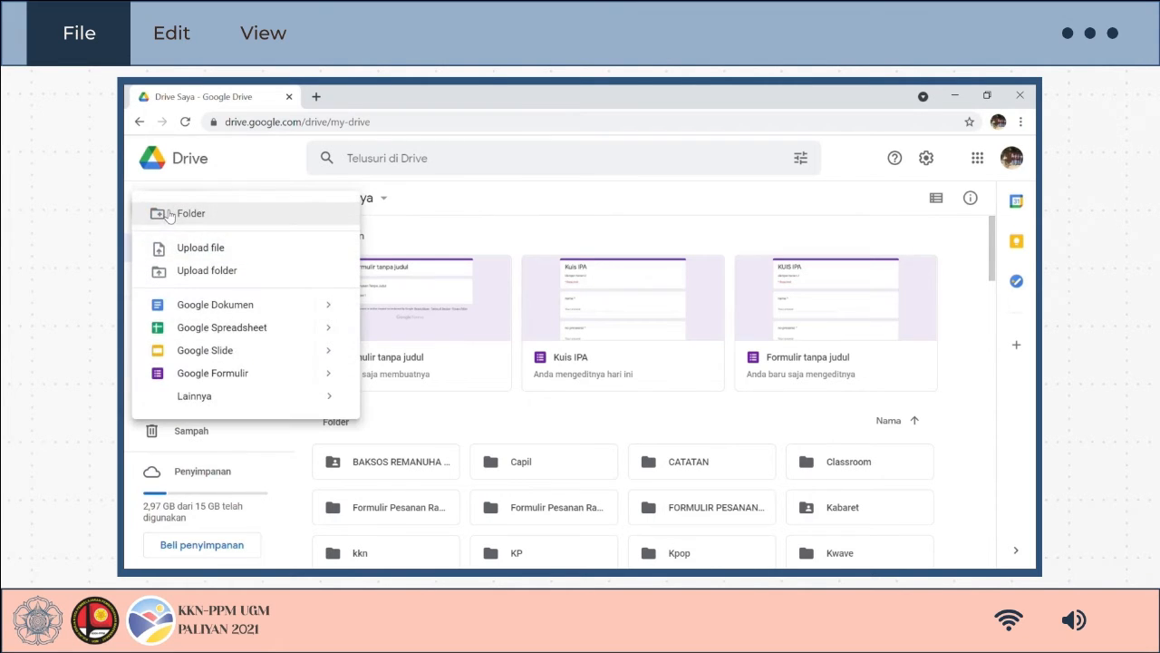
pyautogui.click(207, 378)
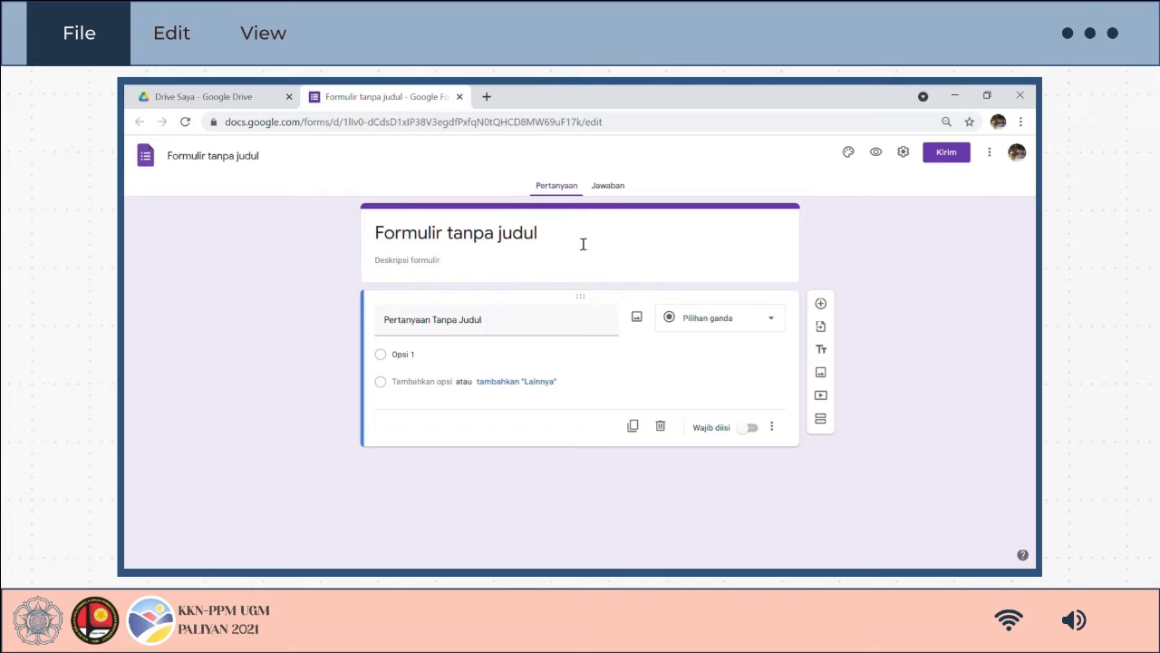
pyautogui.click(903, 152)
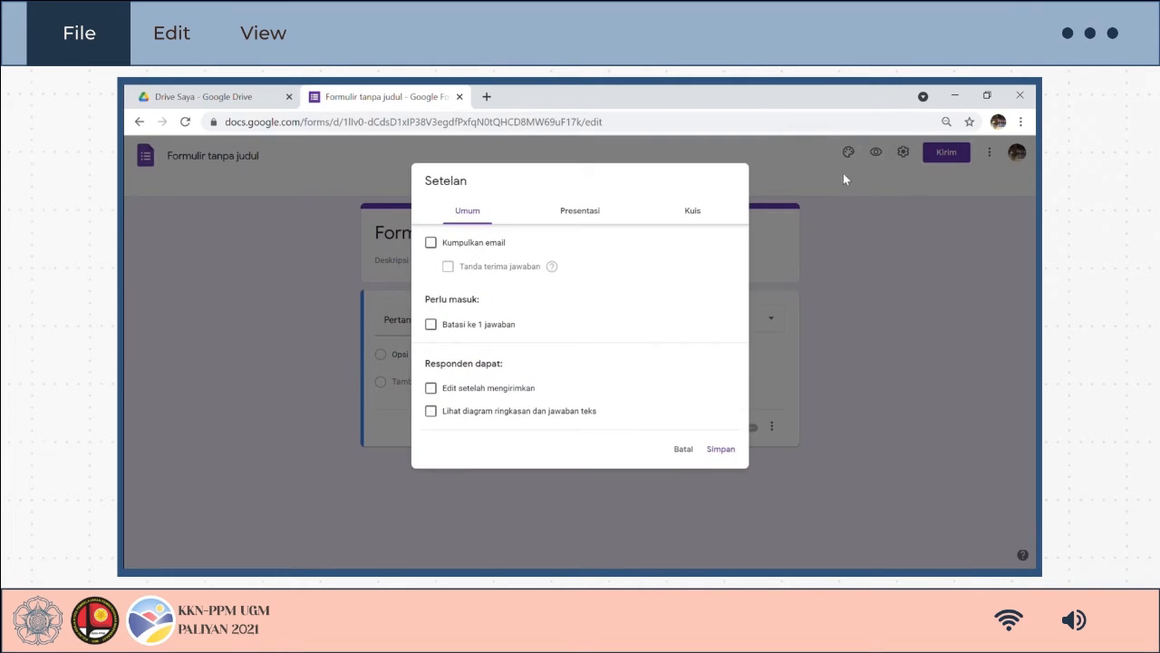
pyautogui.click(711, 220)
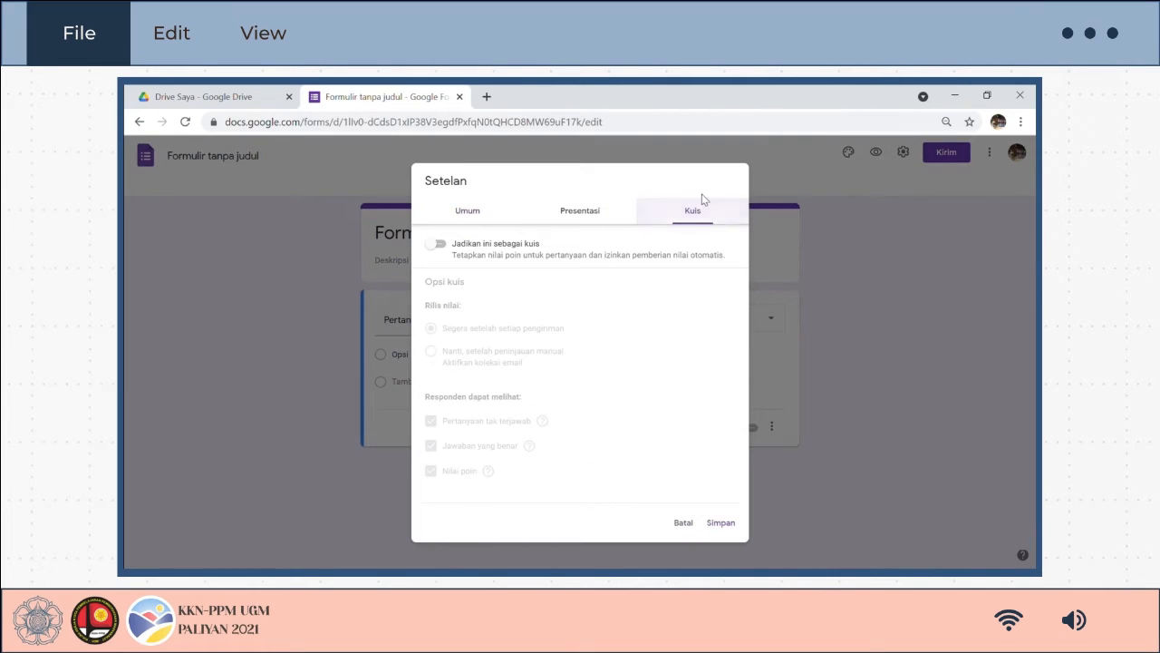
pyautogui.click(438, 244)
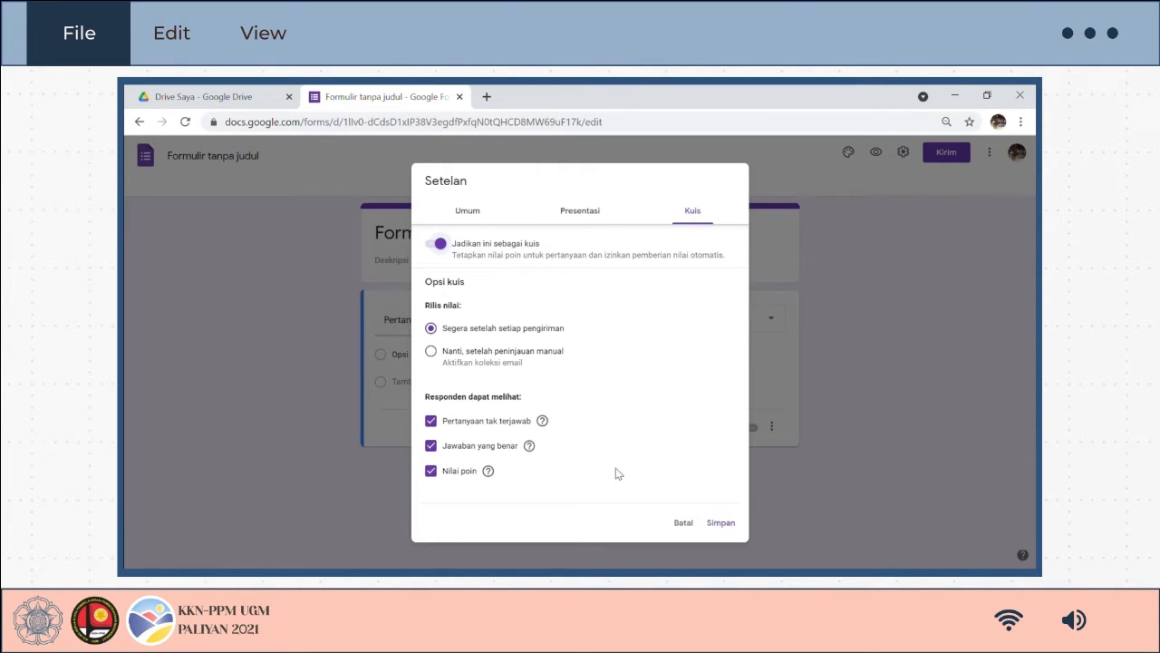
pyautogui.click(723, 524)
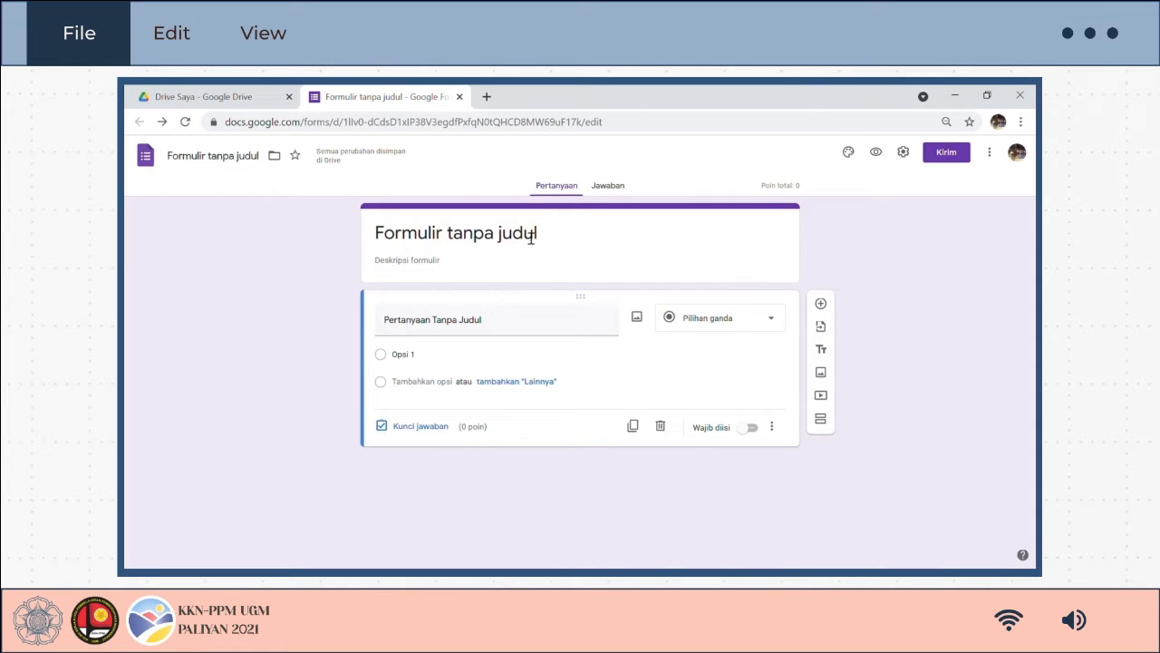
# Title the form "KUIS IPA" and enter "Ulangan Harian 2" as its description
pyautogui.click(531, 238)
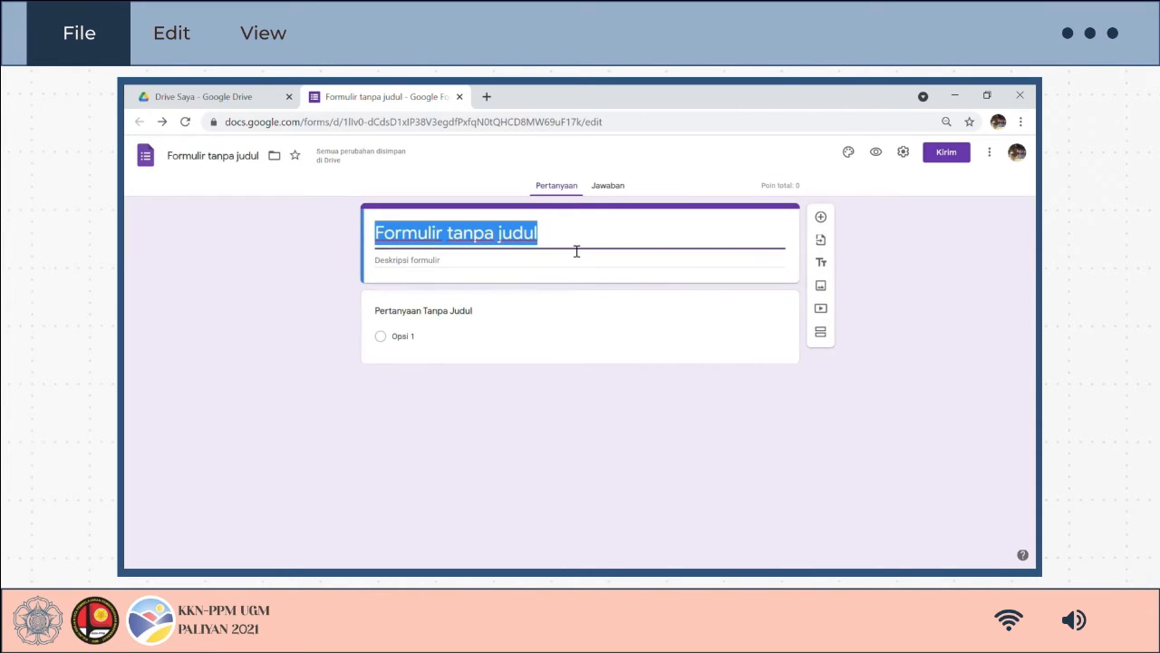
pyautogui.write('KUIS IPA')
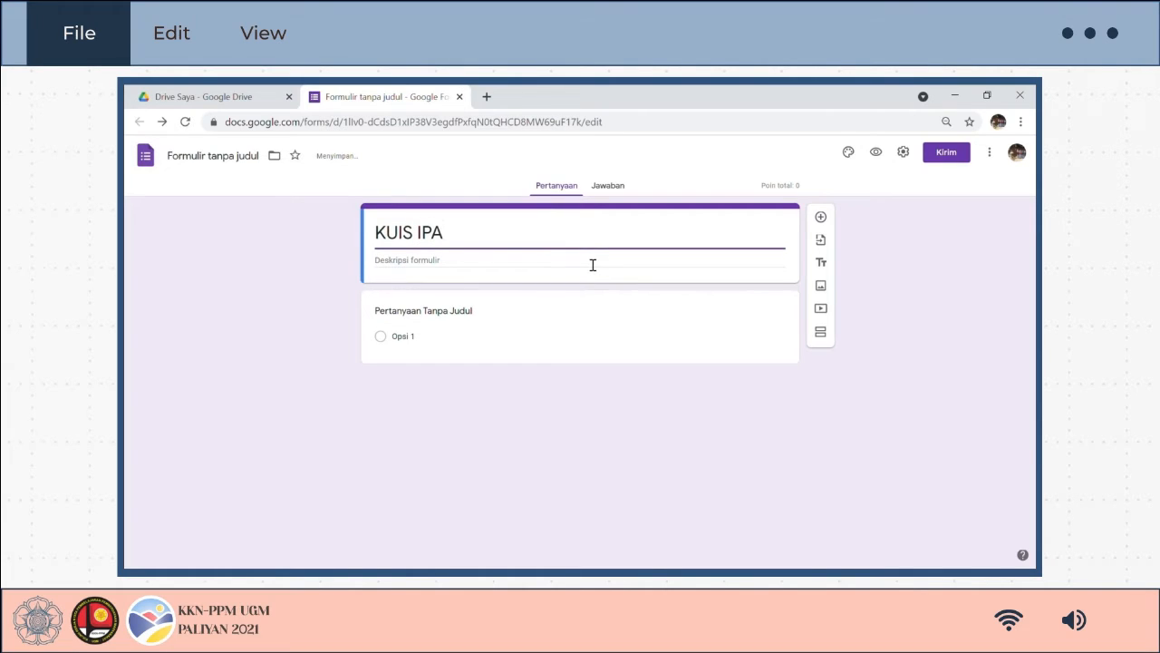
pyautogui.click(593, 263)
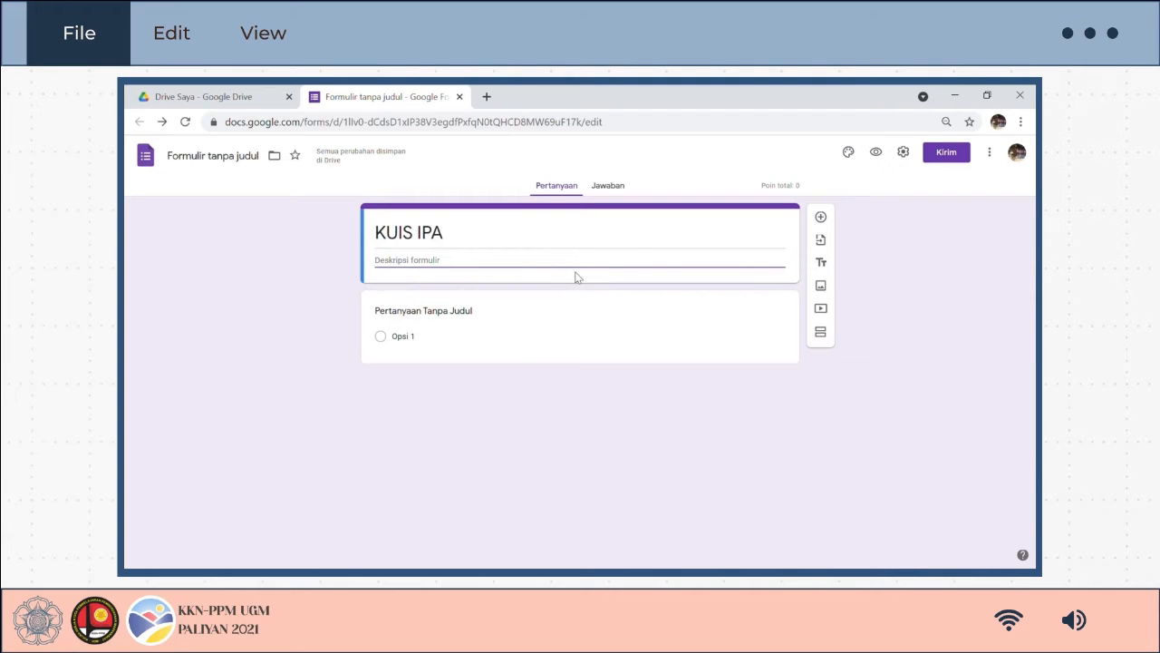
pyautogui.write('Ulangan HAria')
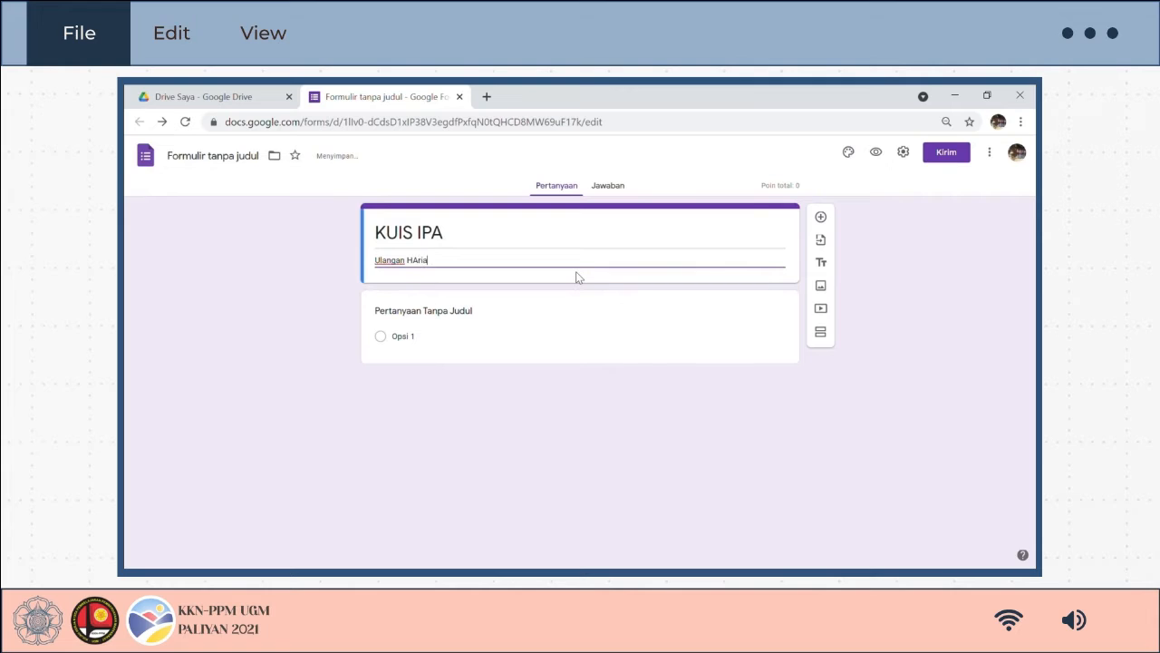
pyautogui.write('n 2')
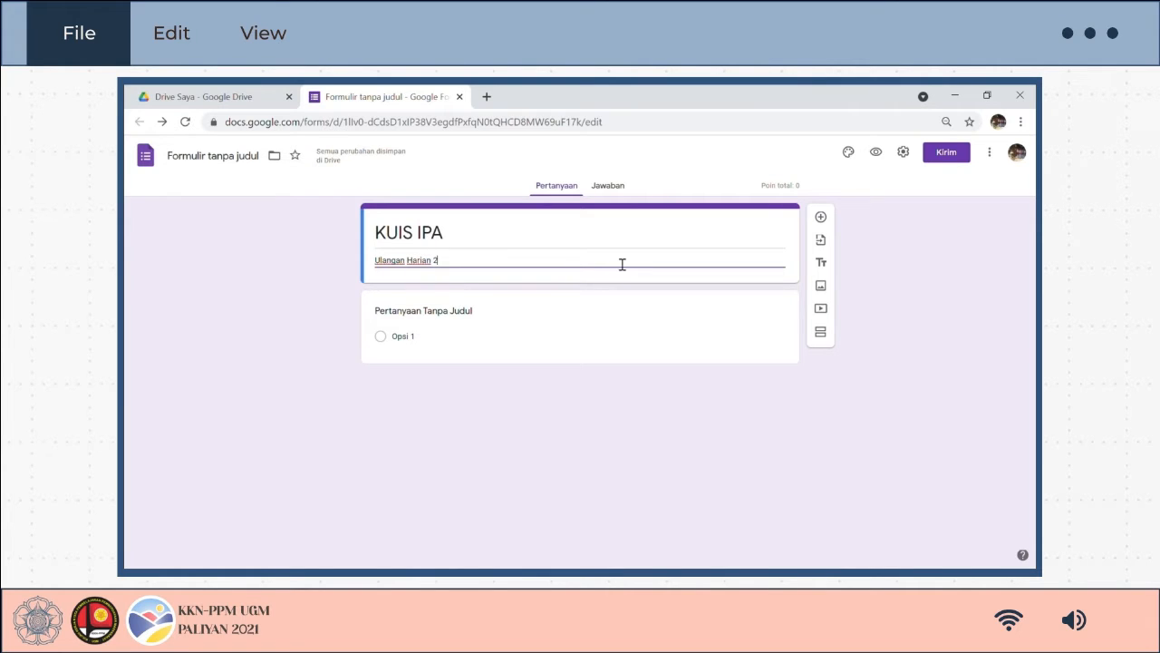
# Turn the first question into a required short-answer (Jawaban singkat) question named "Nama"
pyautogui.click(655, 309)
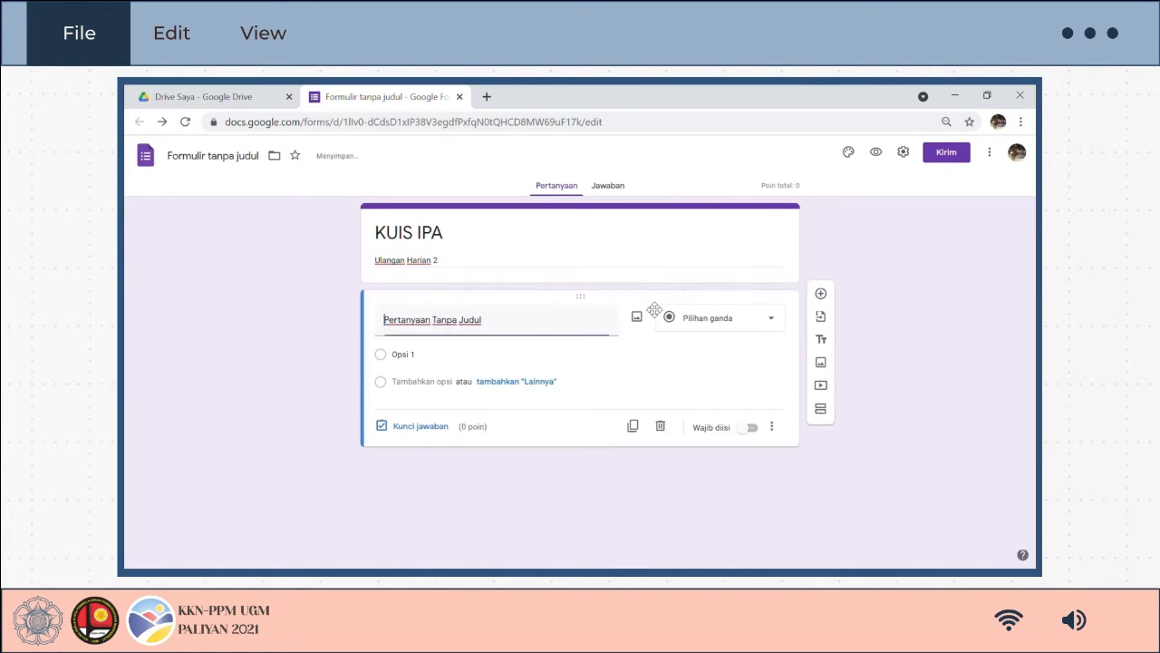
pyautogui.click(610, 331)
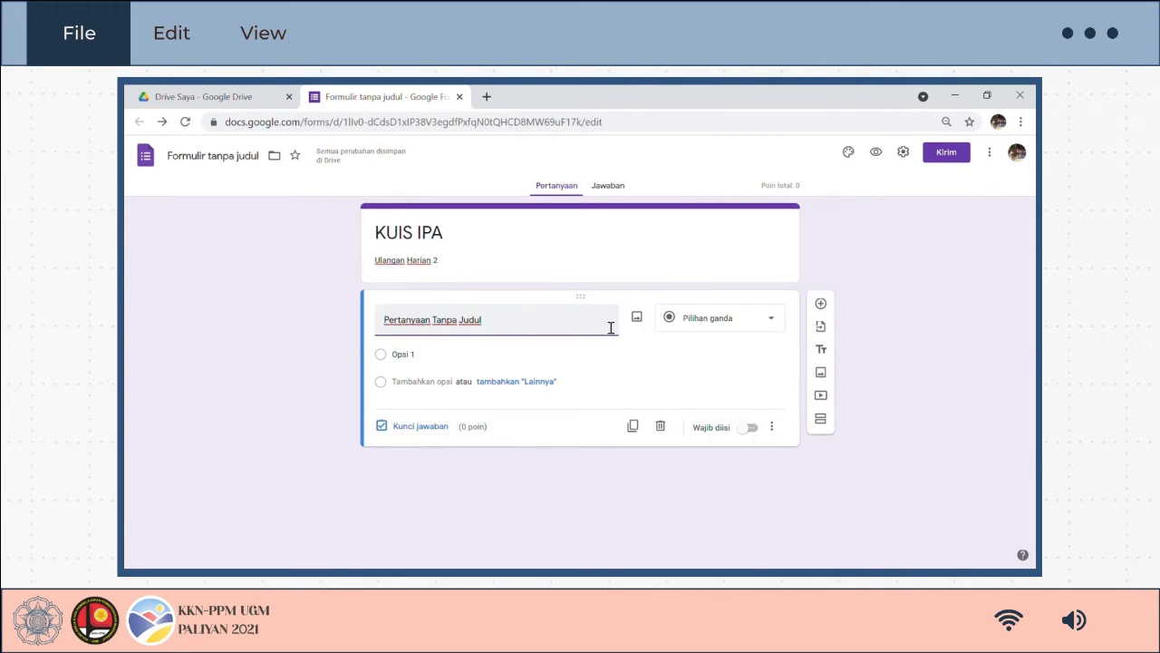
pyautogui.hotkey('ctrl', 'a')
pyautogui.write('Nama')
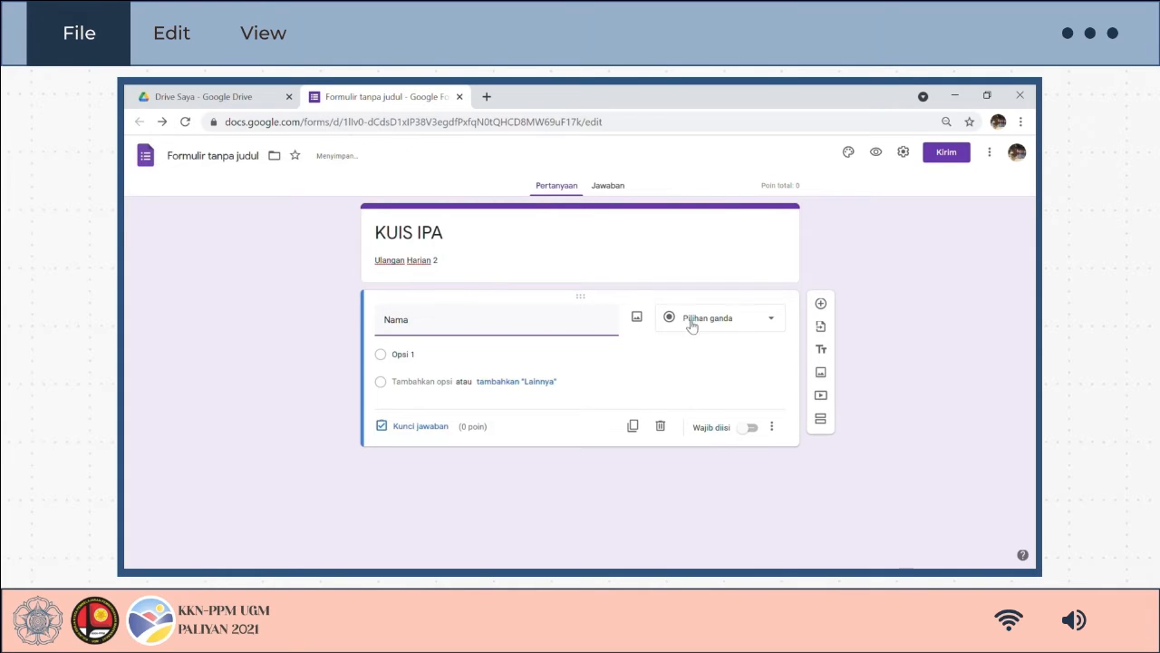
pyautogui.click(698, 329)
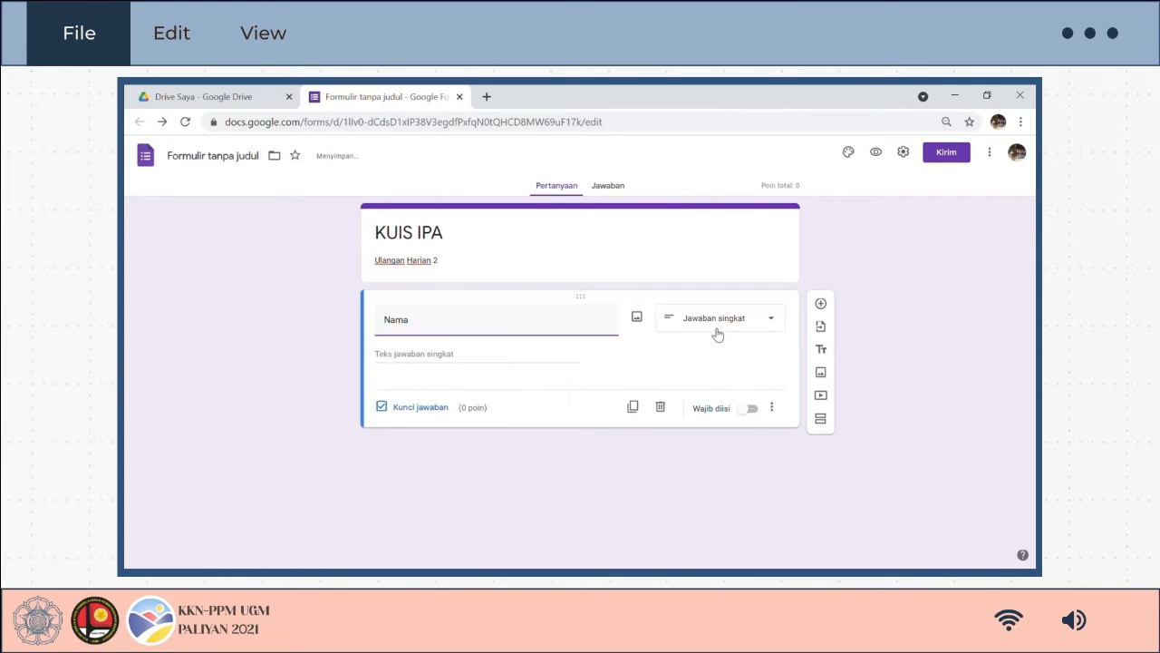
pyautogui.click(750, 409)
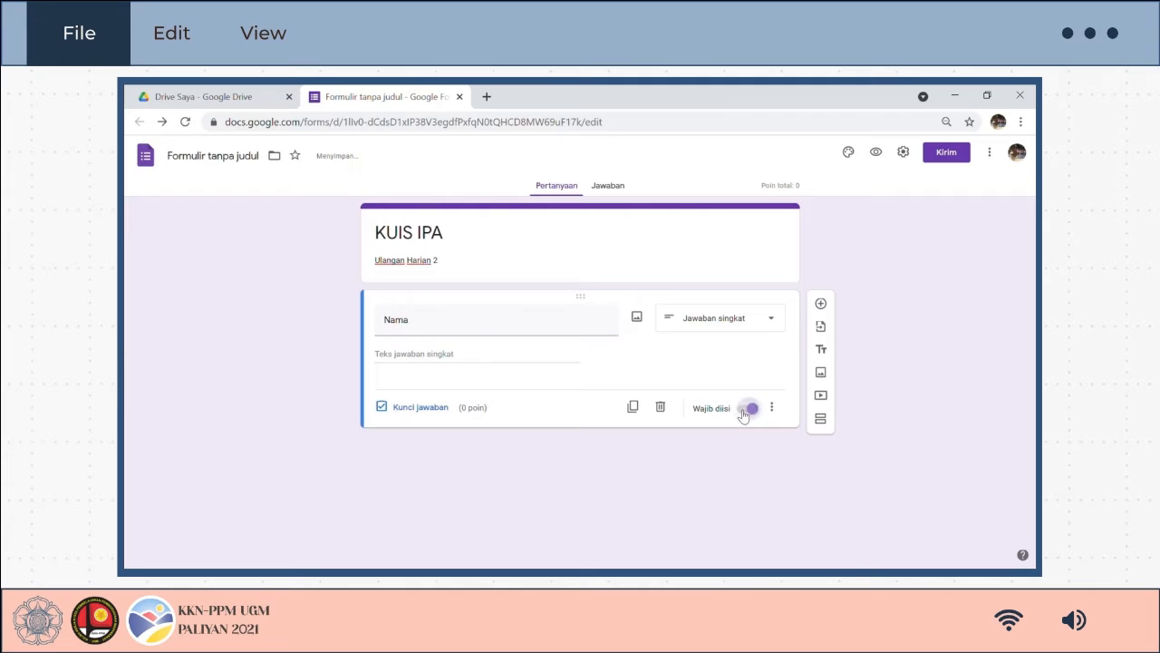
# Add a required short-answer question "No Presensi" and enable response validation (Validasi jawaban) on it
pyautogui.click(823, 305)
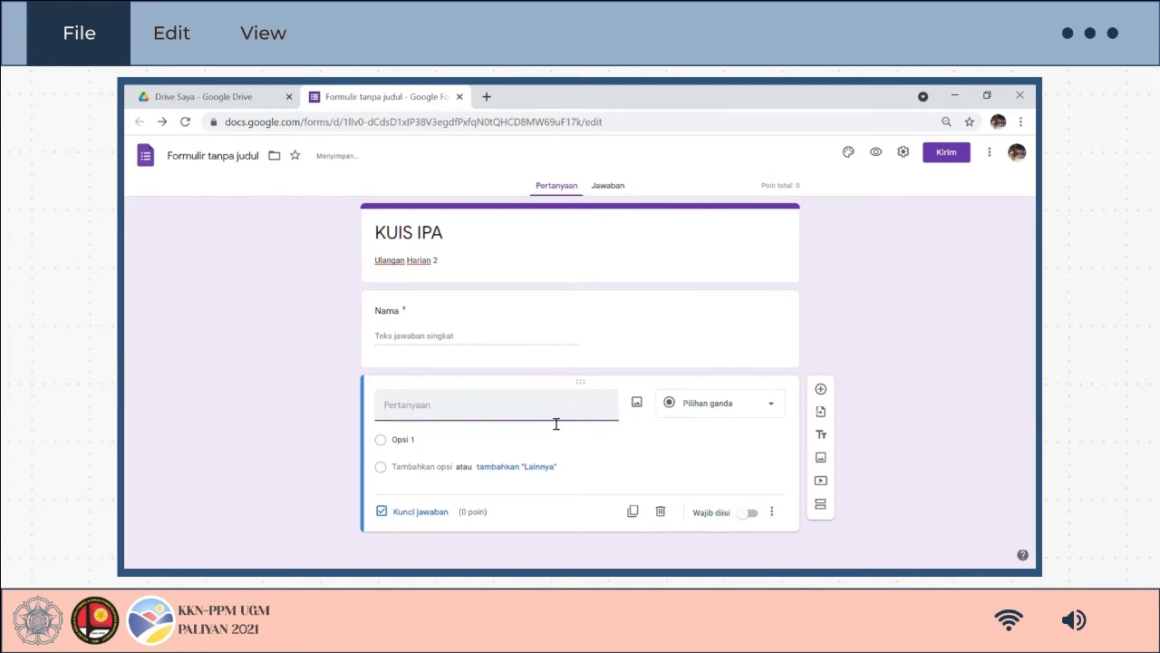
pyautogui.write('No Presensi')
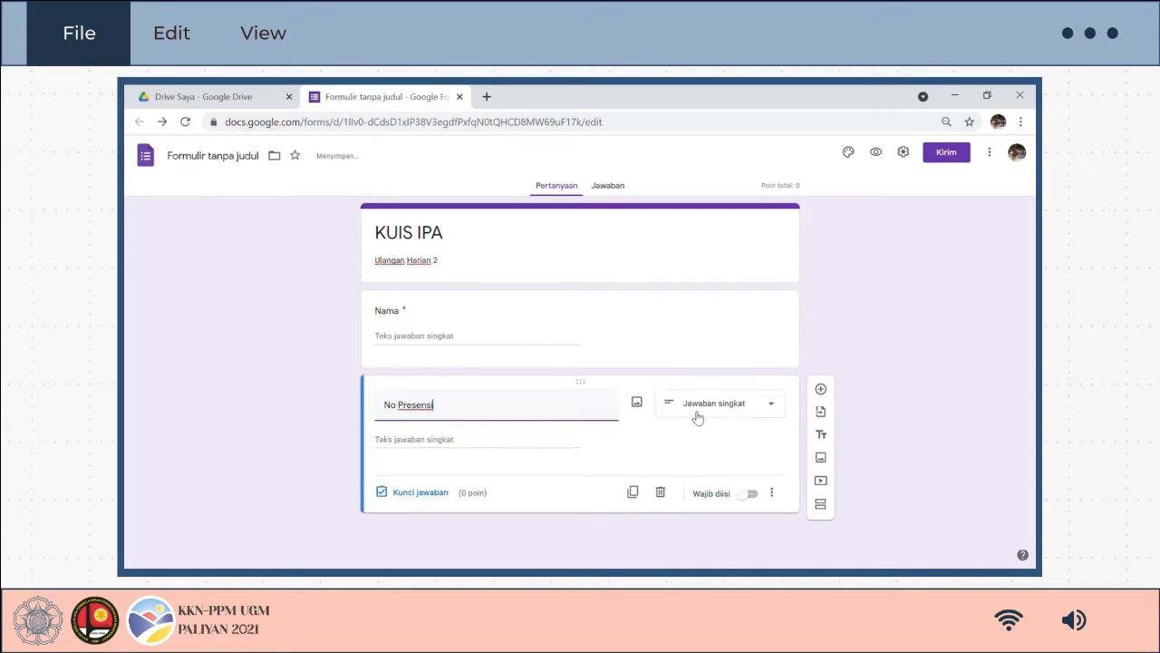
pyautogui.click(772, 494)
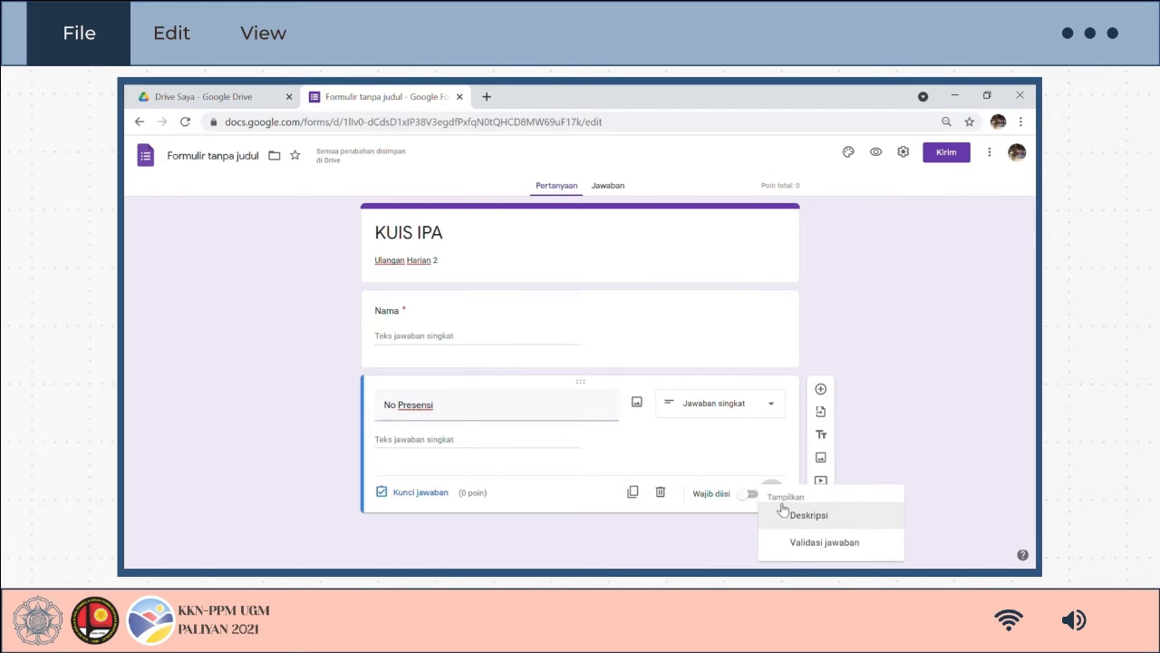
pyautogui.click(786, 542)
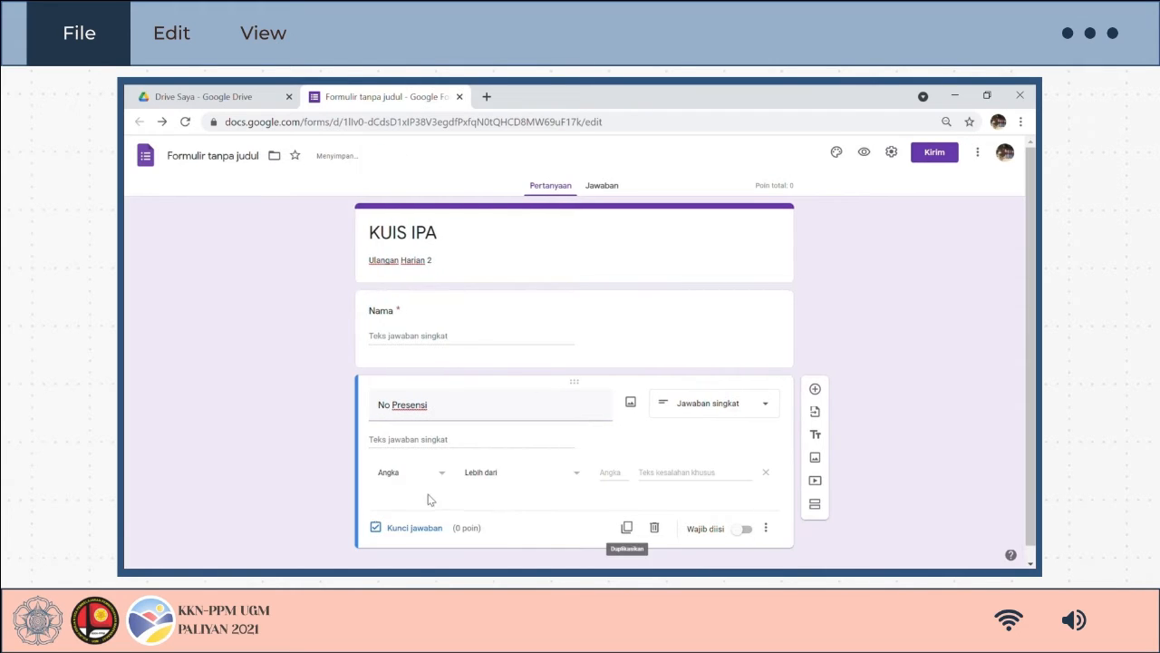
pyautogui.click(745, 532)
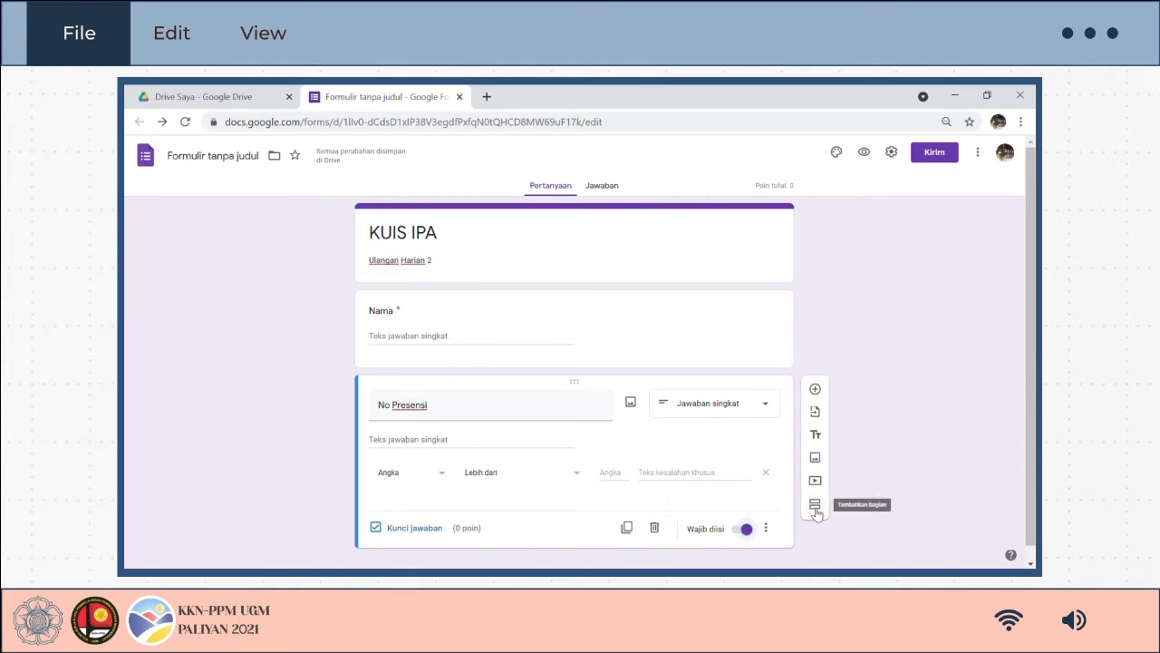
# Add a new section after the identity questions and title it "SOAL ULANGAN"
pyautogui.click(815, 507)
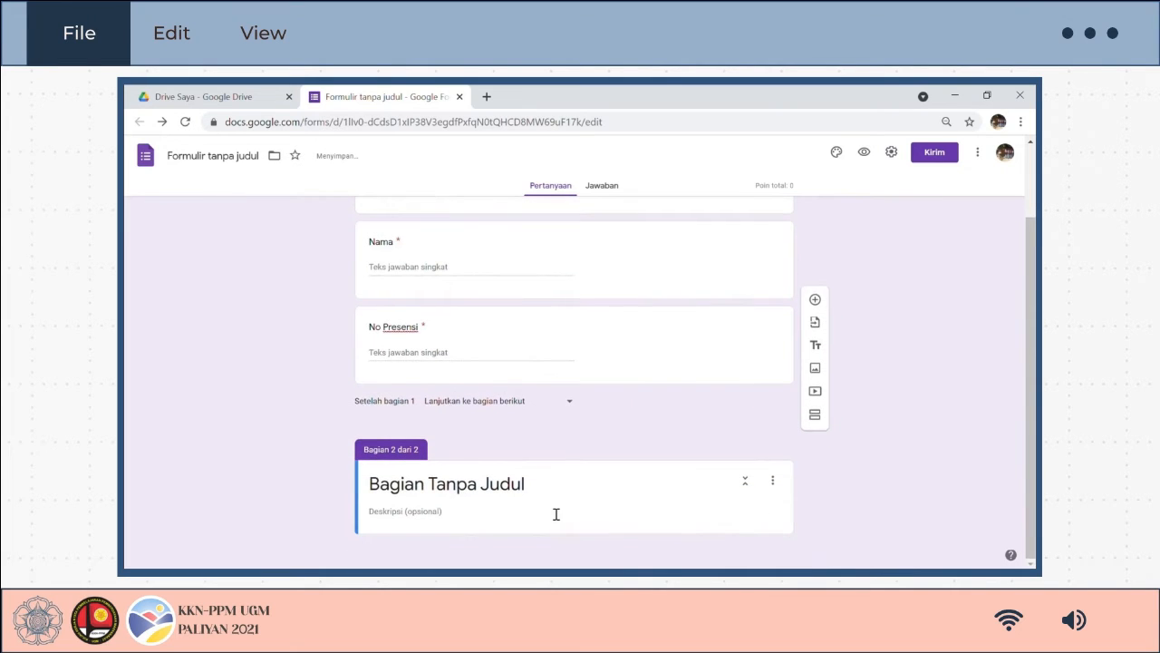
pyautogui.write('SOAL ULANGAN')
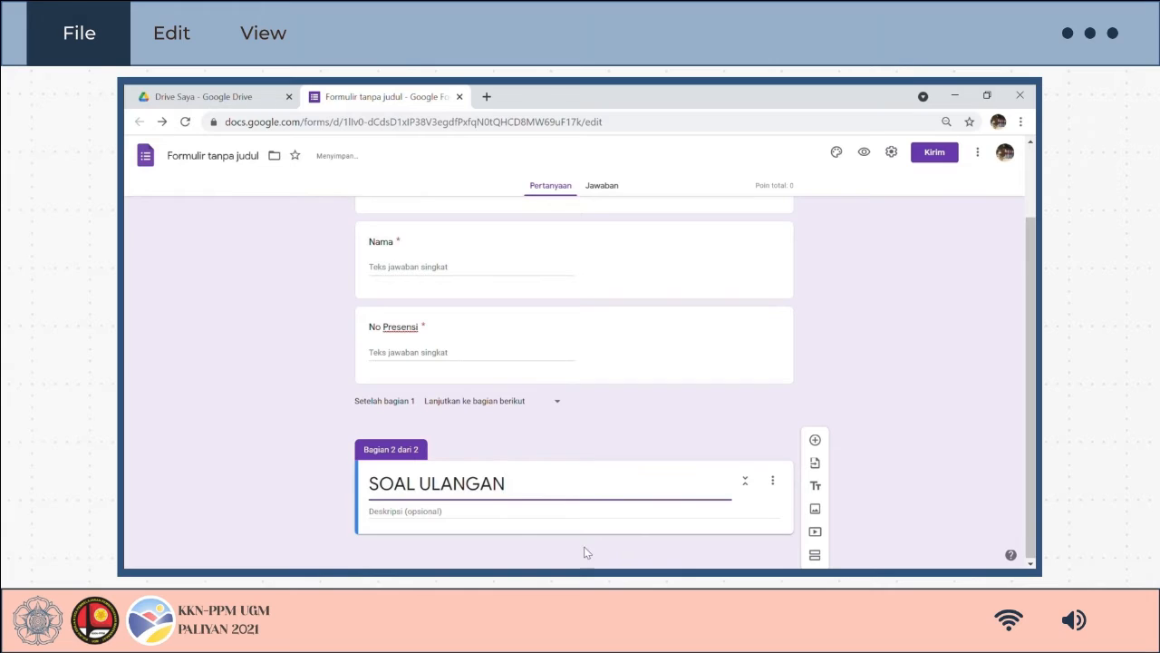
pyautogui.click(687, 515)
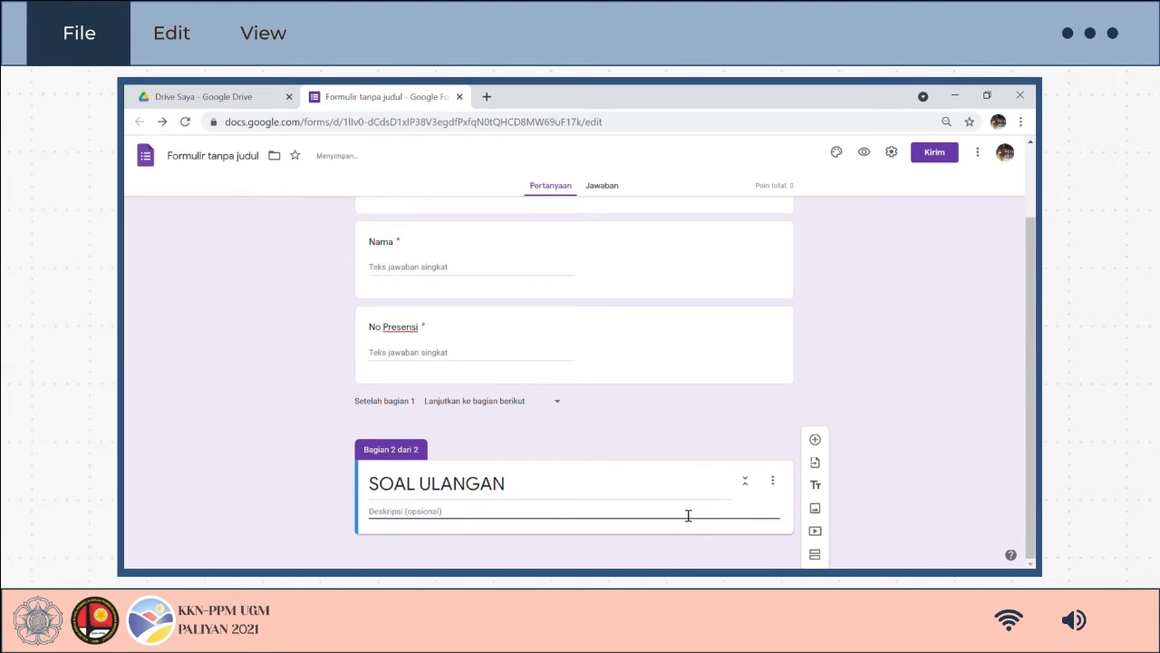
# Add a multiple-choice question to the SOAL ULANGAN section reading "Organ manusia yang digunakan untuk bernafas?"
pyautogui.click(815, 438)
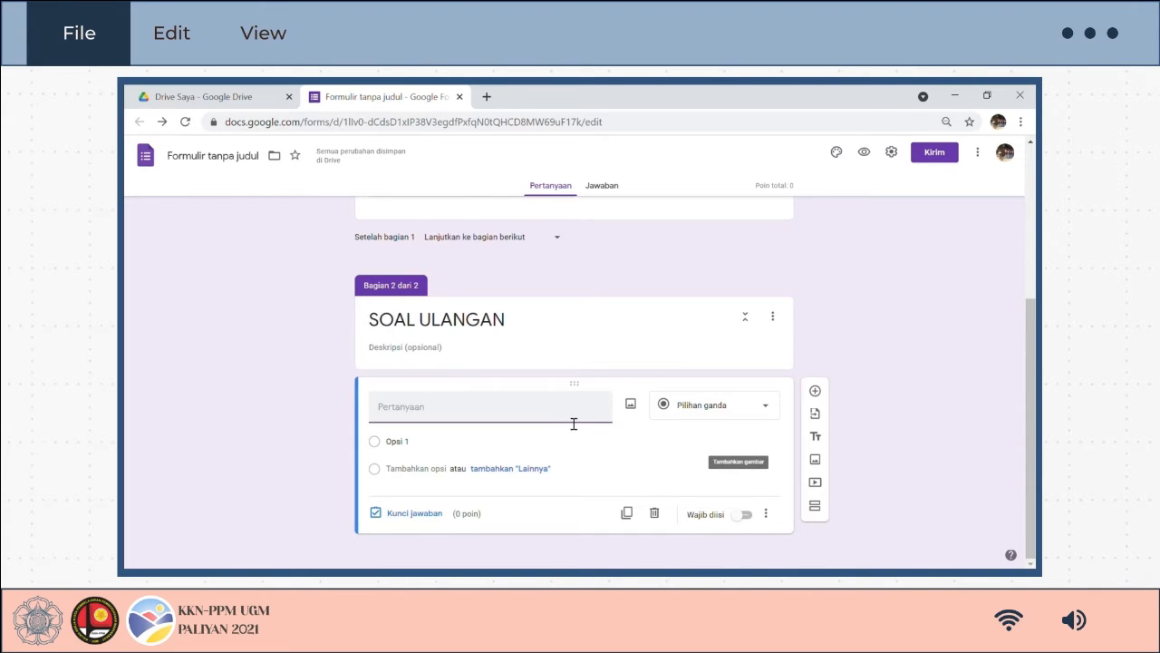
pyautogui.write('organ manu')
pyautogui.write('si')
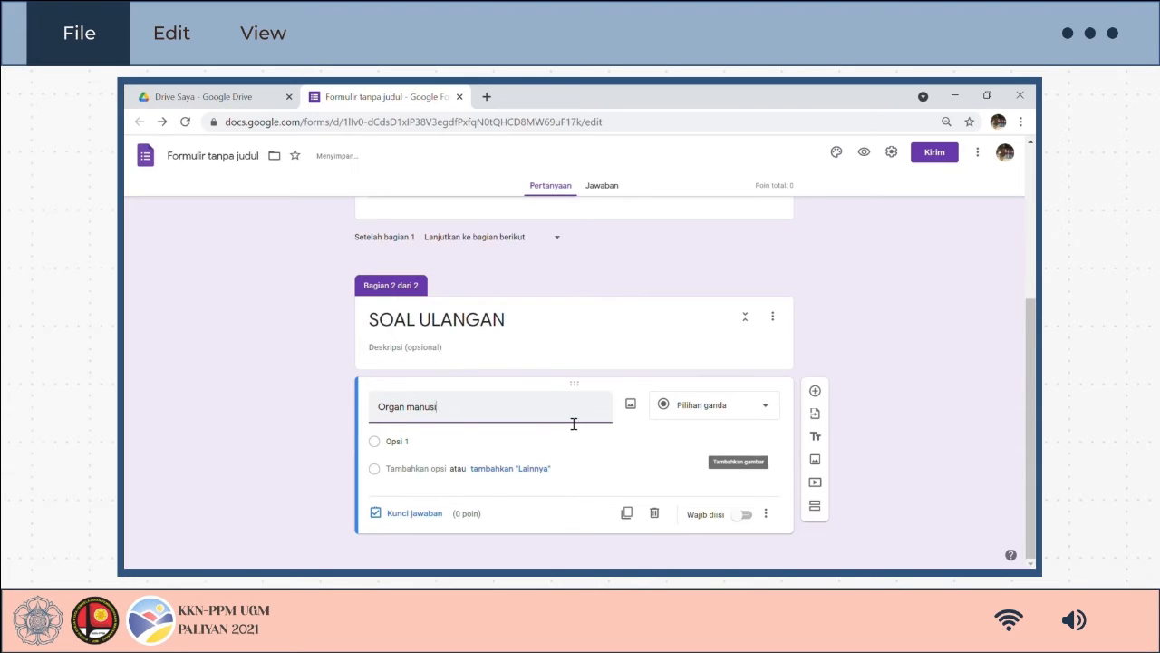
pyautogui.write('a yang digun')
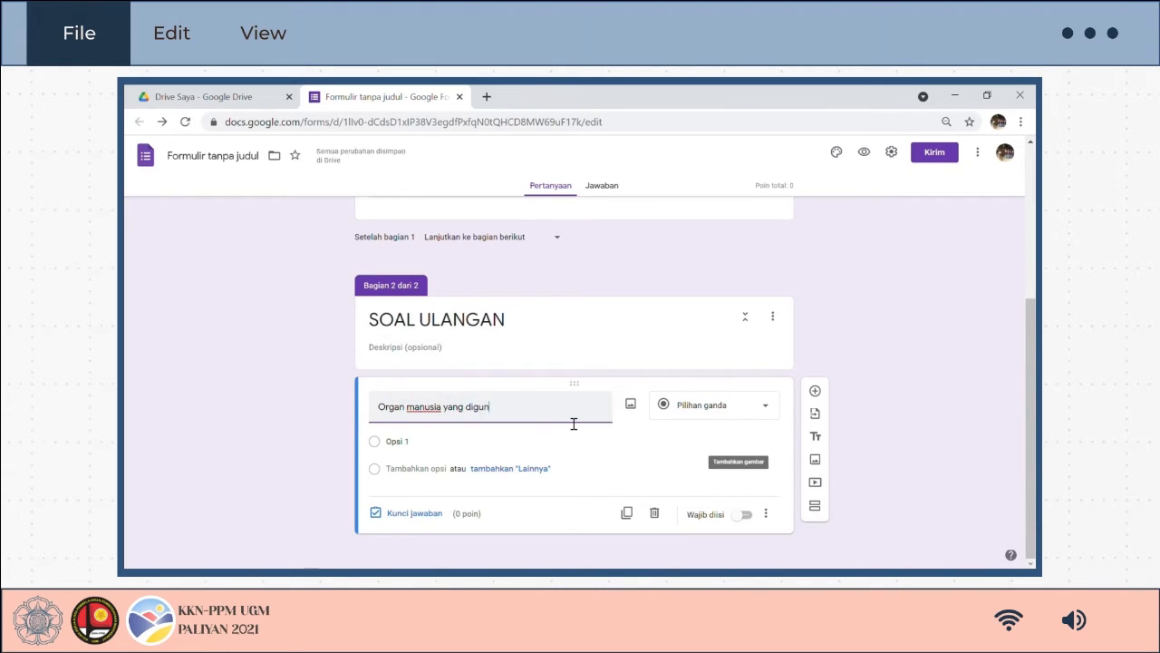
pyautogui.write('akan untuk bernafas?')
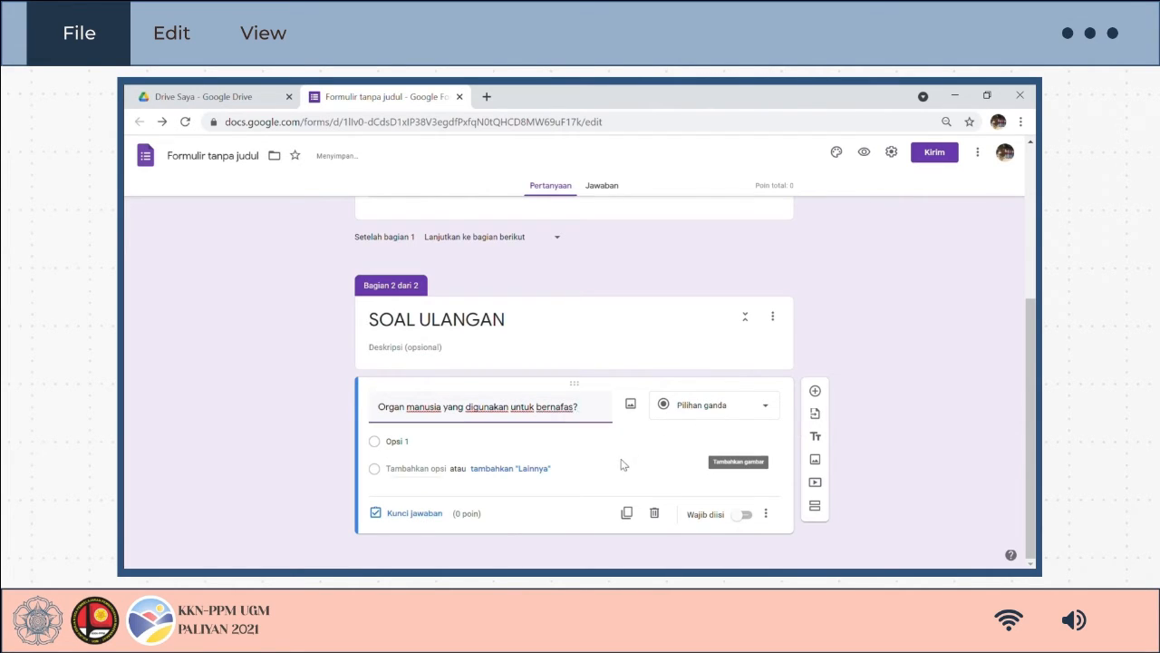
# Enter the question's four answer options: "Ginjal", "Paru-paru", "Usus Besar" and "Jantung"
pyautogui.click(468, 453)
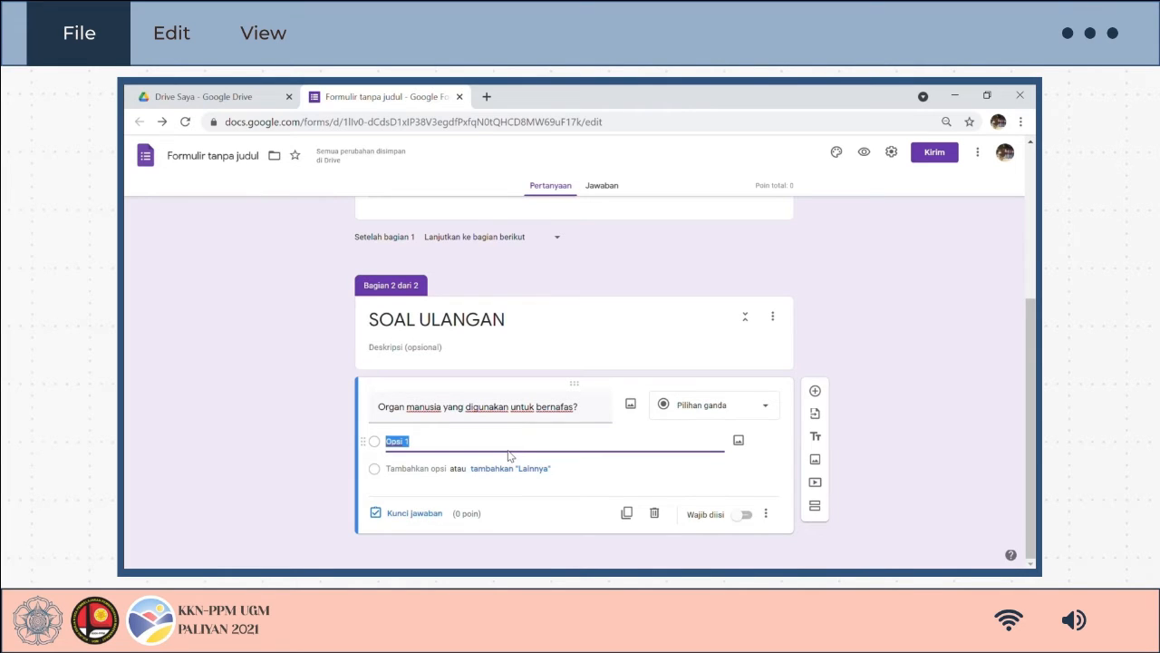
pyautogui.write('Ginjal')
pyautogui.click(431, 469)
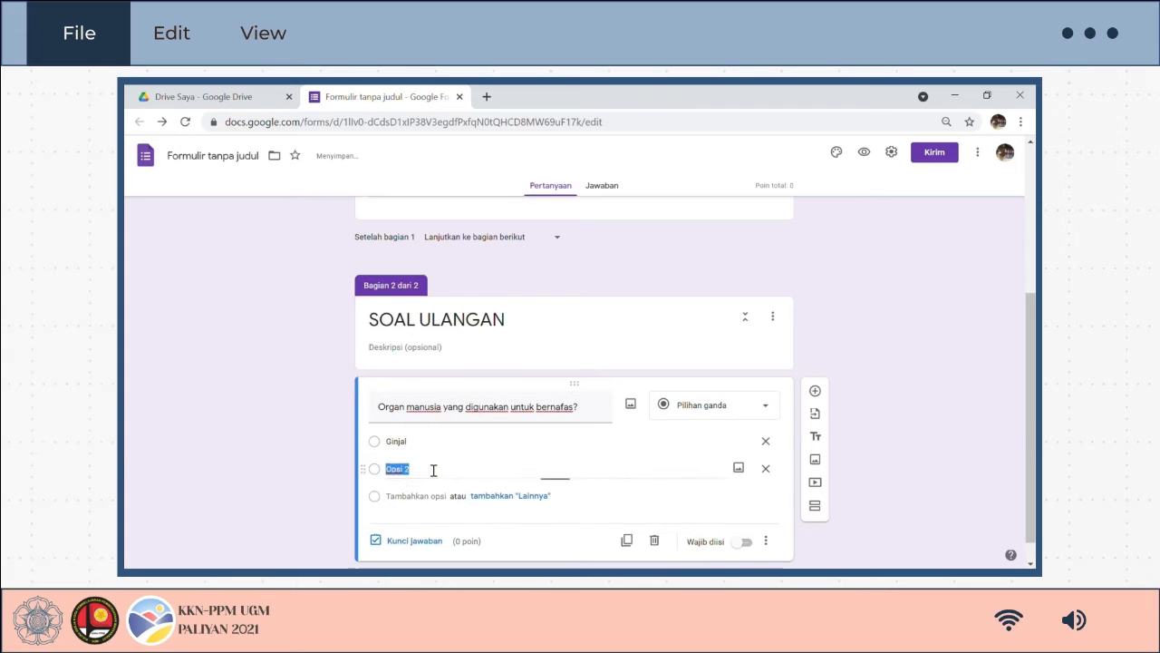
pyautogui.write('Paru-paru')
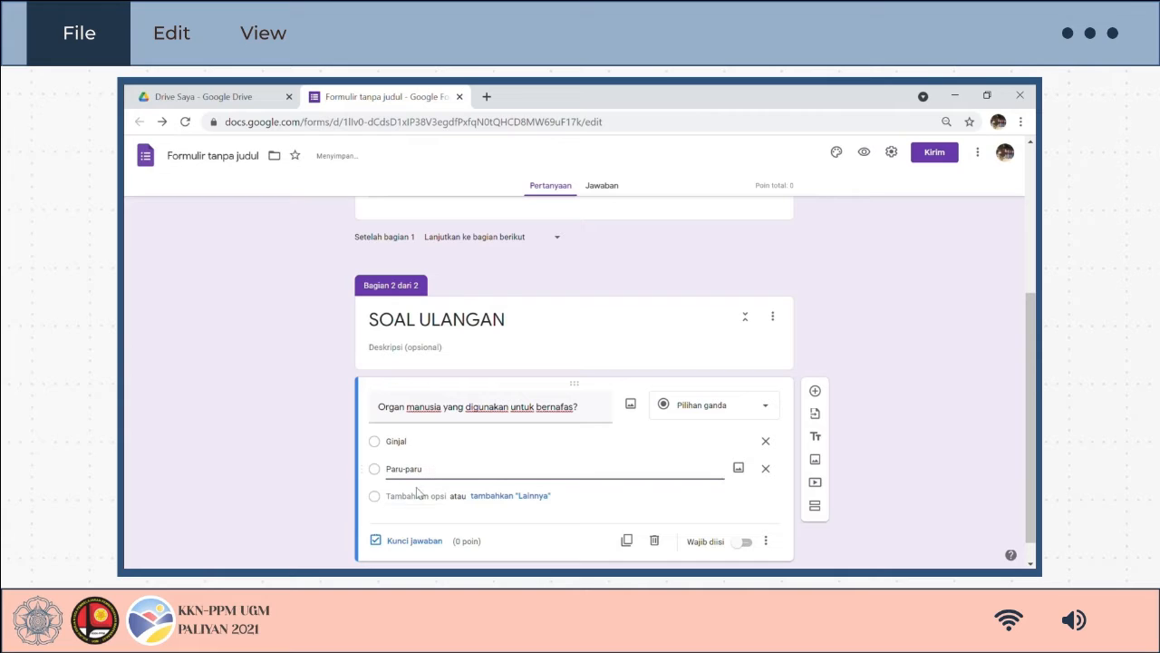
pyautogui.click(421, 496)
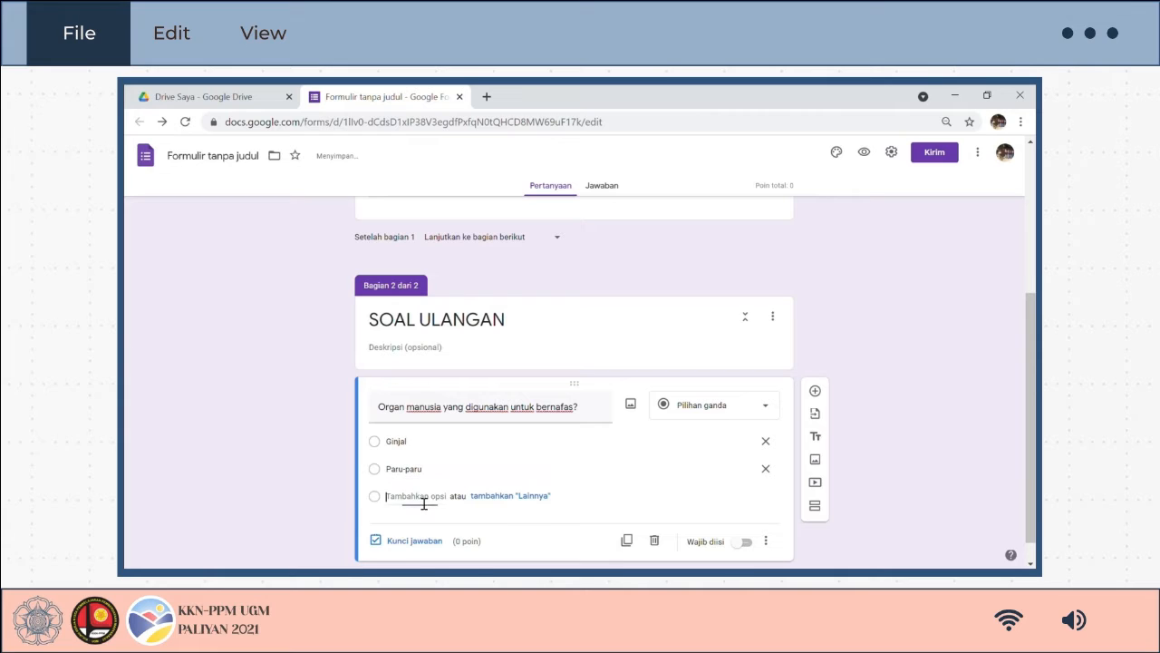
pyautogui.write('Usus')
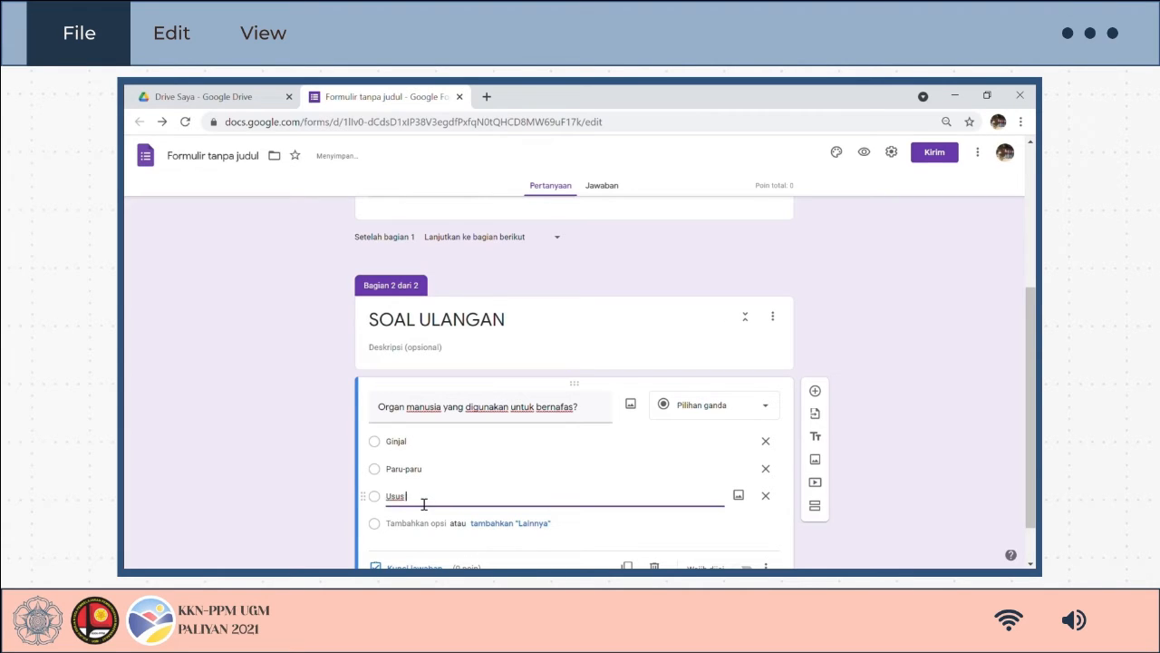
pyautogui.write(' Besar')
pyautogui.click(423, 531)
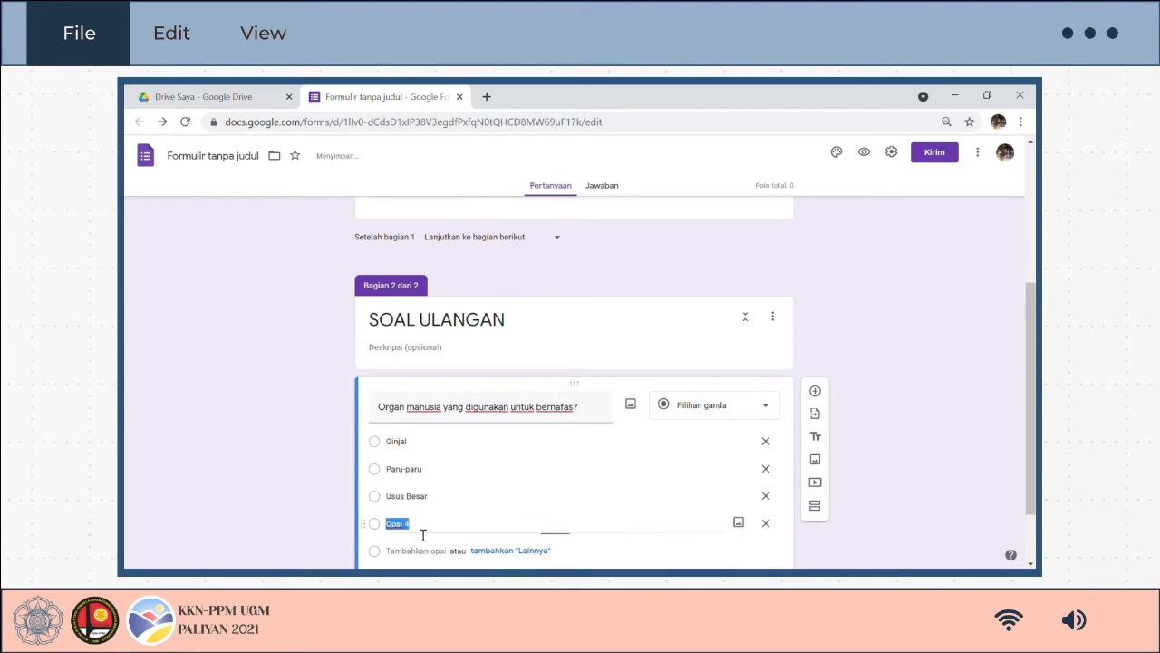
pyautogui.write('Jantung')
pyautogui.scroll(-1, 476, 522)
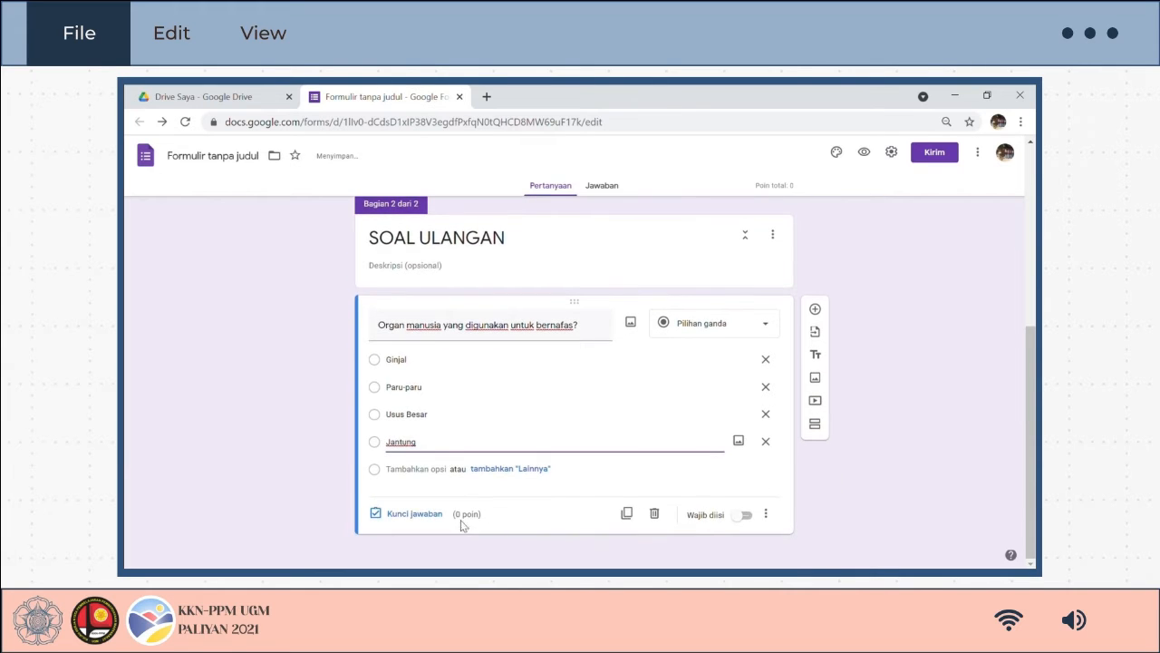
# Mark "Paru-paru" as the correct answer in the answer key and enter the wrong-answer feedback "Maaf, jawaban anda salah"
pyautogui.click(415, 514)
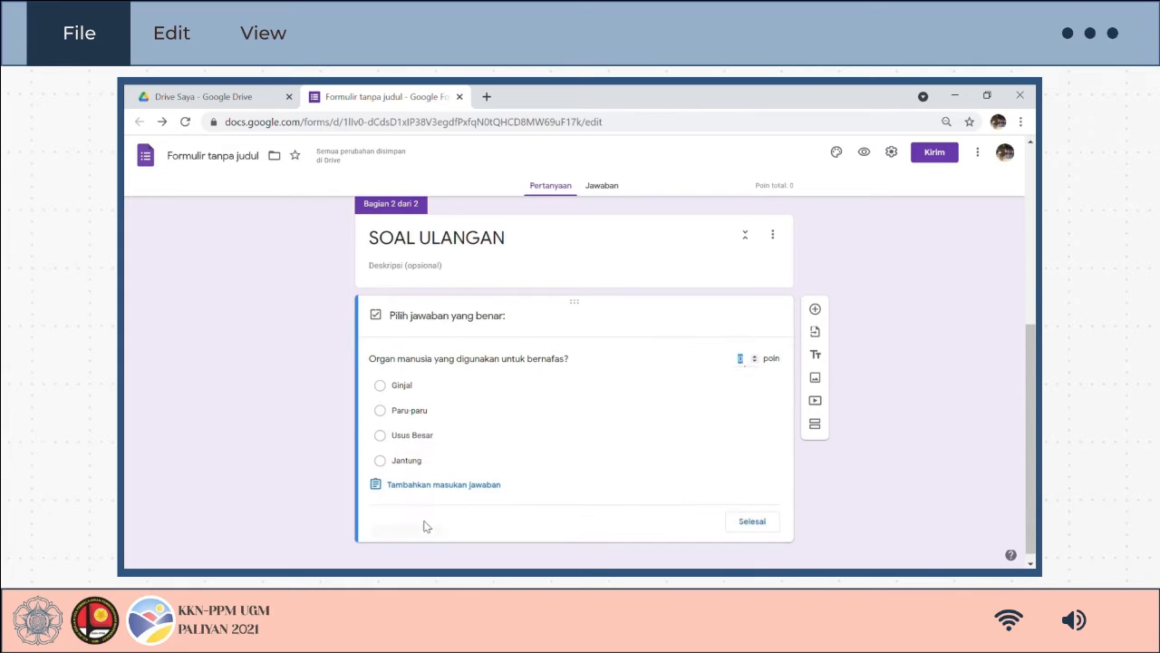
pyautogui.click(410, 413)
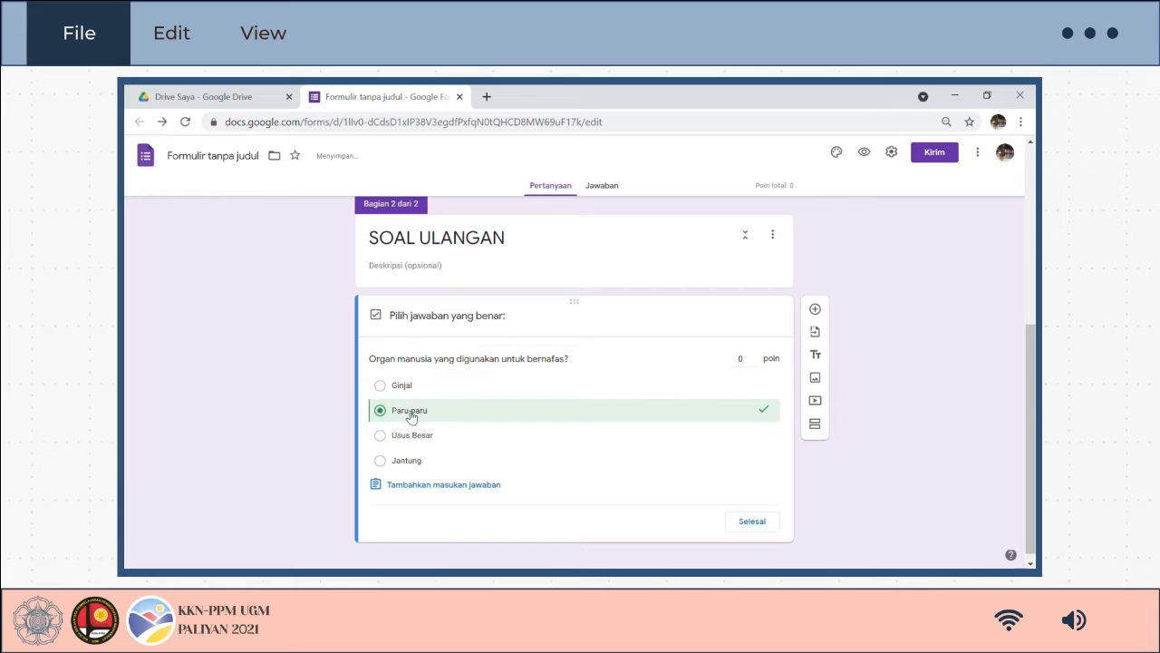
pyautogui.click(451, 492)
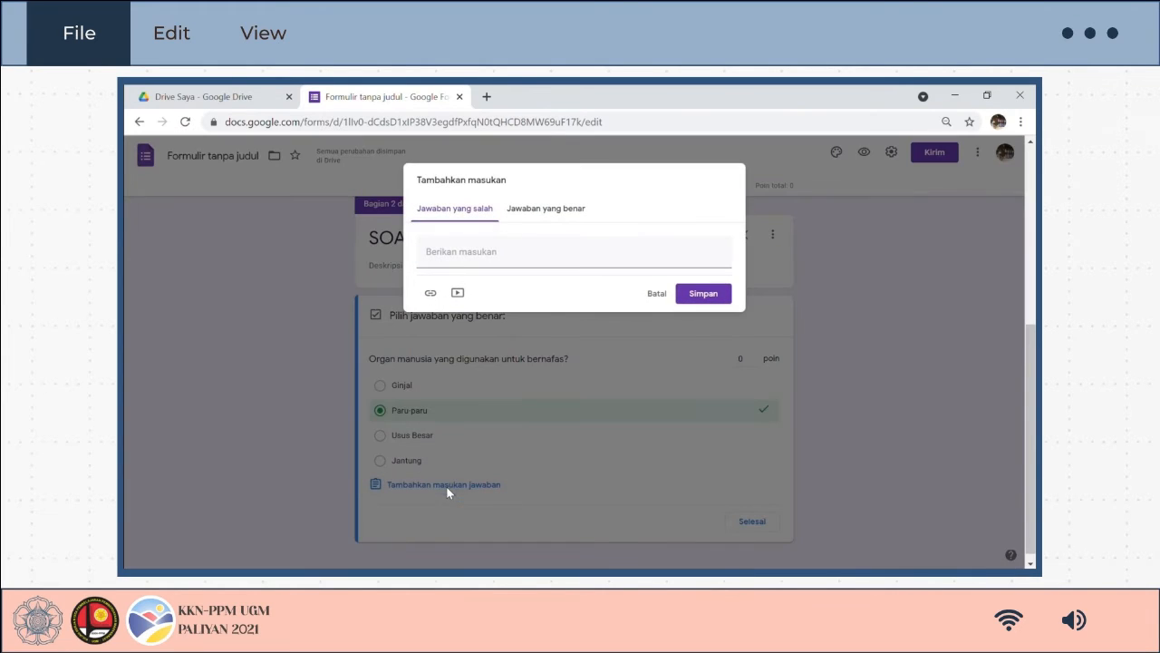
pyautogui.click(462, 266)
pyautogui.write('Ma')
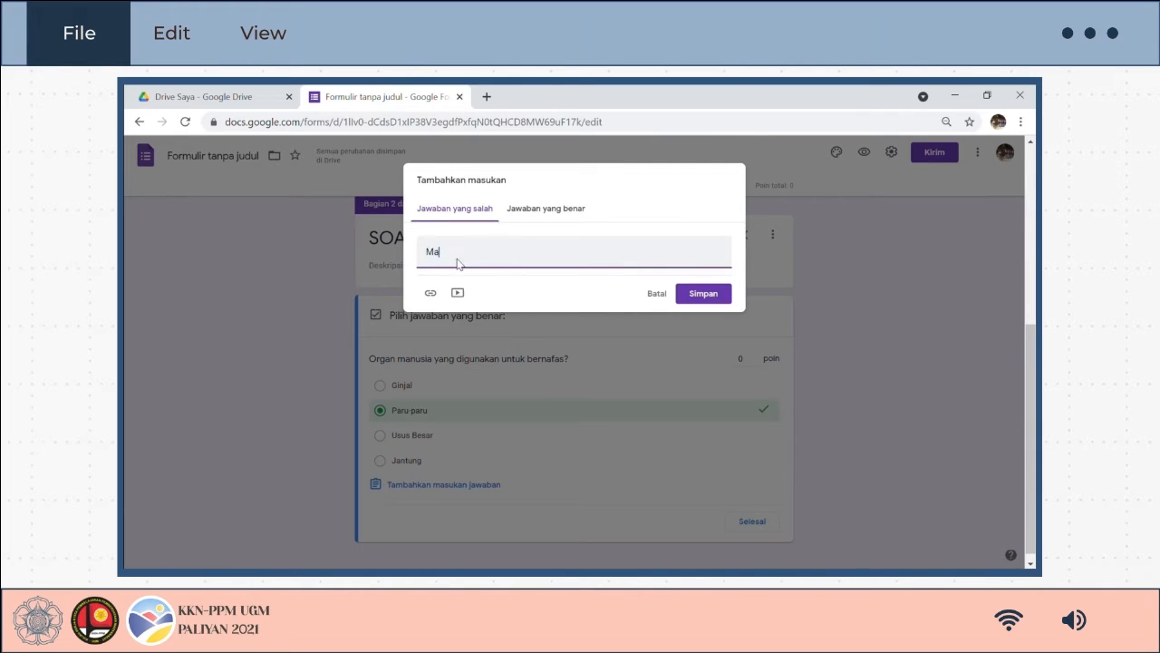
pyautogui.write('af, jawaban anda salah')
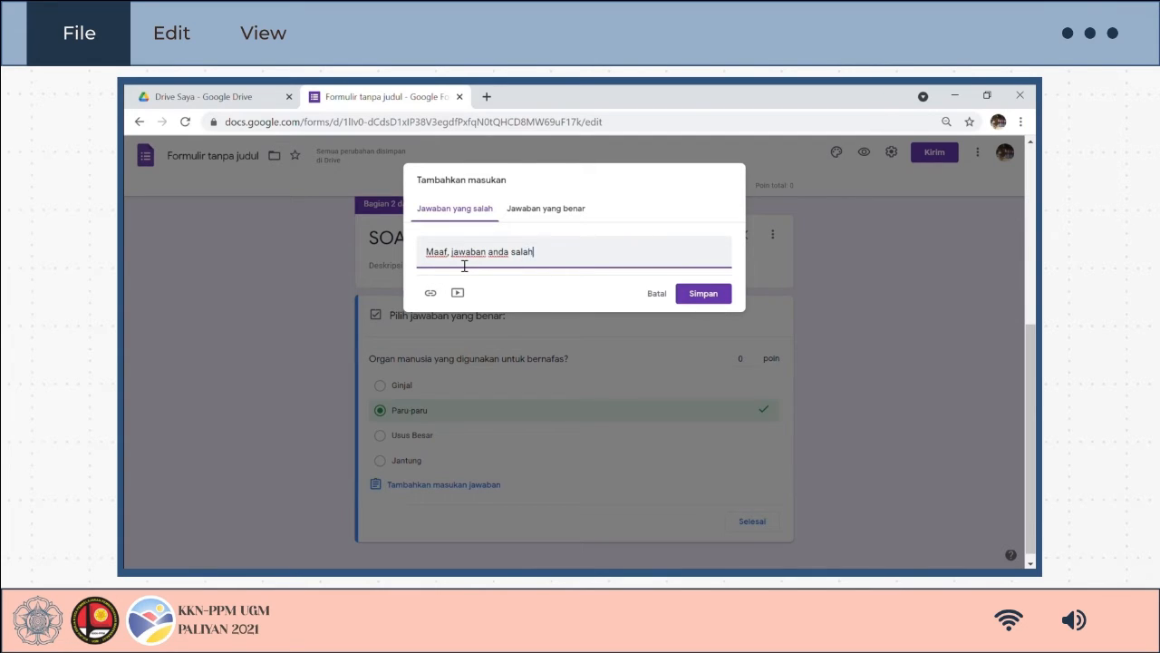
# Enter the correct-answer feedback "Selamat jawaban anda benar!" and save the question's feedback
pyautogui.click(555, 208)
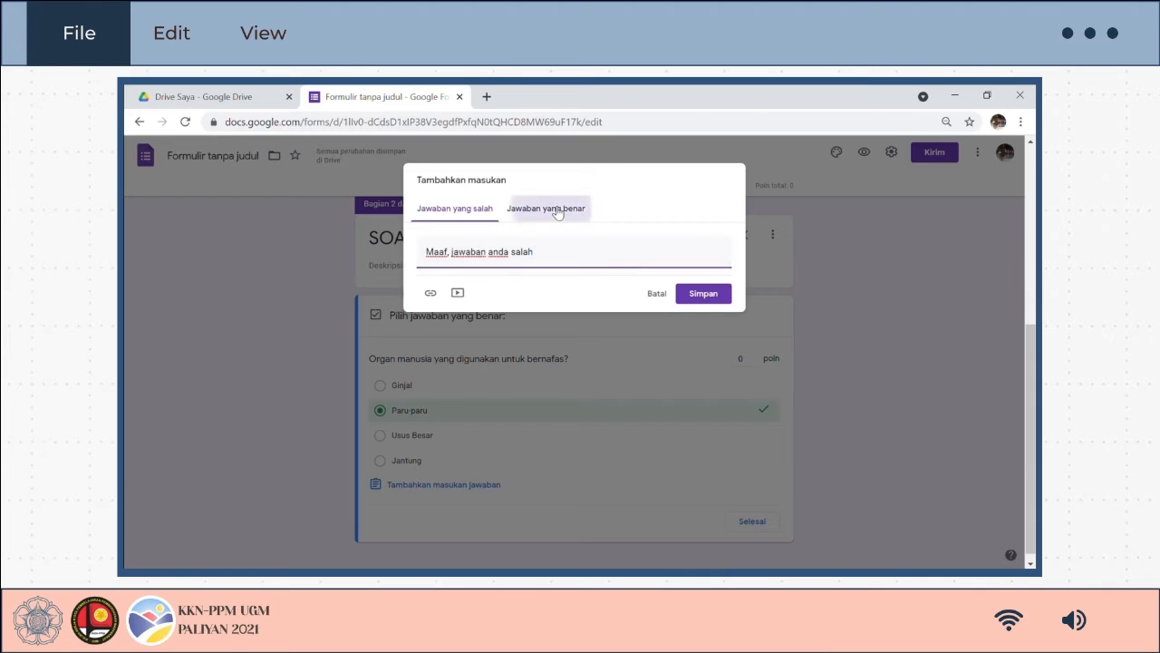
pyautogui.click(514, 267)
pyautogui.write('Selama')
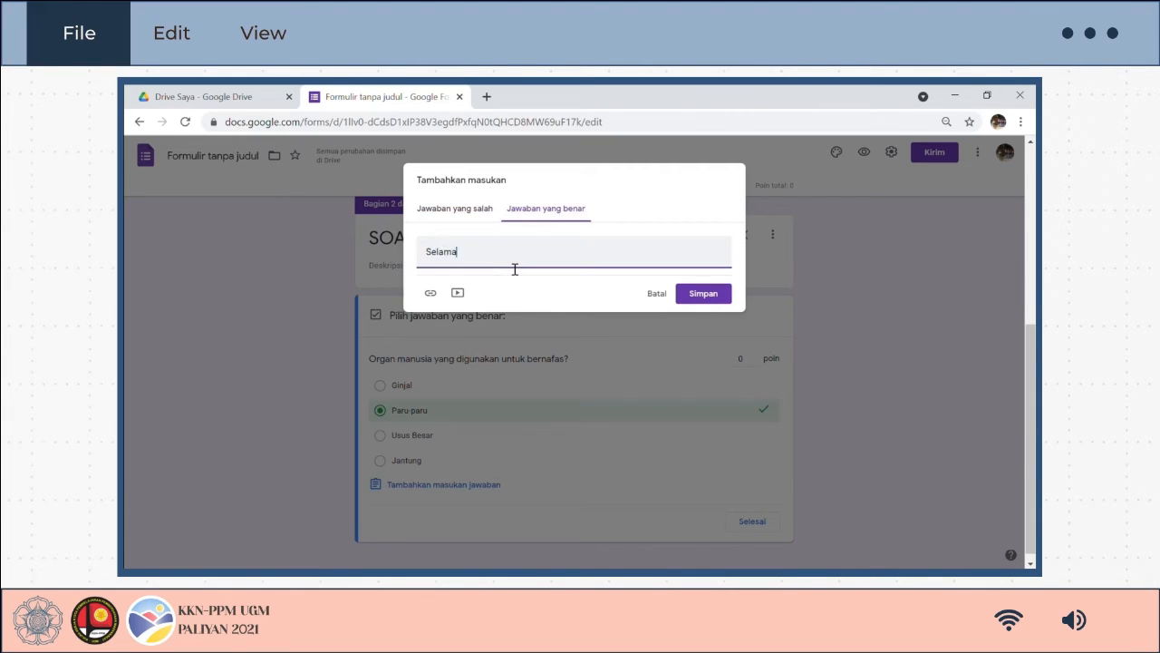
pyautogui.write('t jawaban anda benar!')
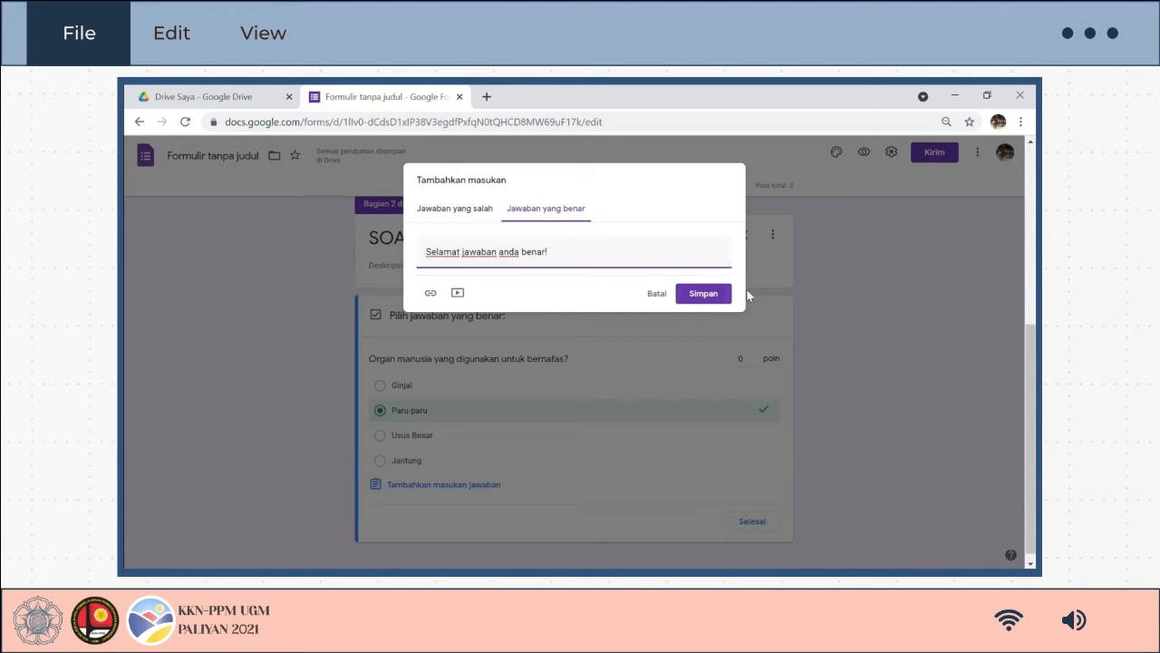
pyautogui.click(701, 293)
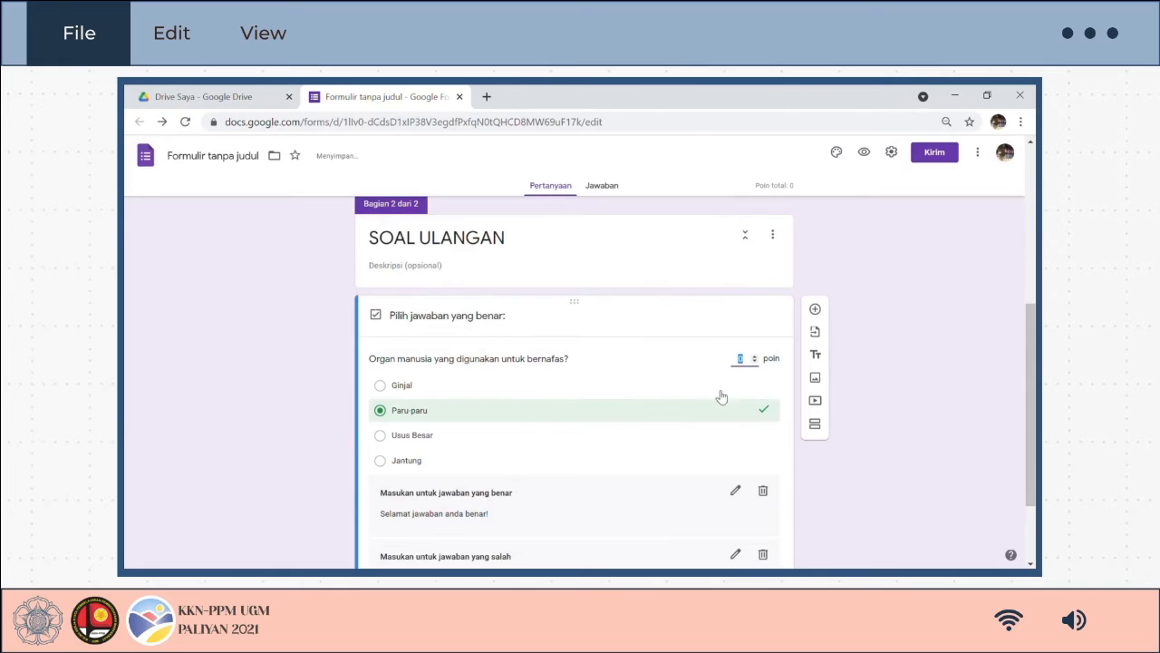
# Make the breathing-organ question worth 25 points and mark it as required (Wajib diisi)
pyautogui.scroll(-2, 738, 396)
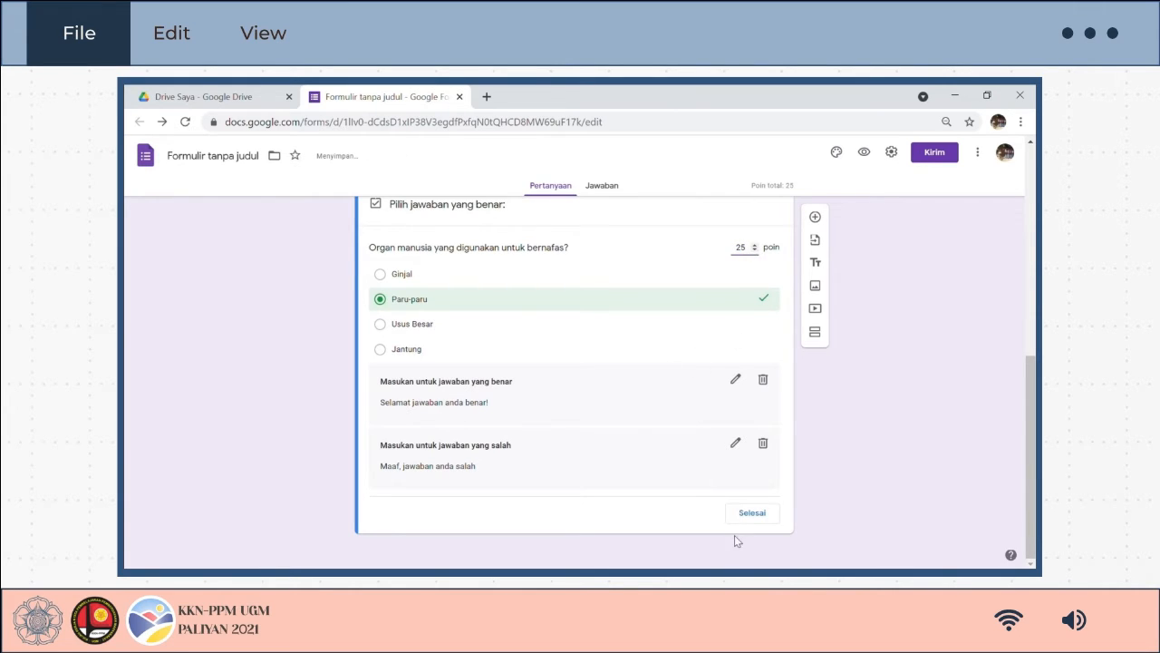
pyautogui.click(752, 514)
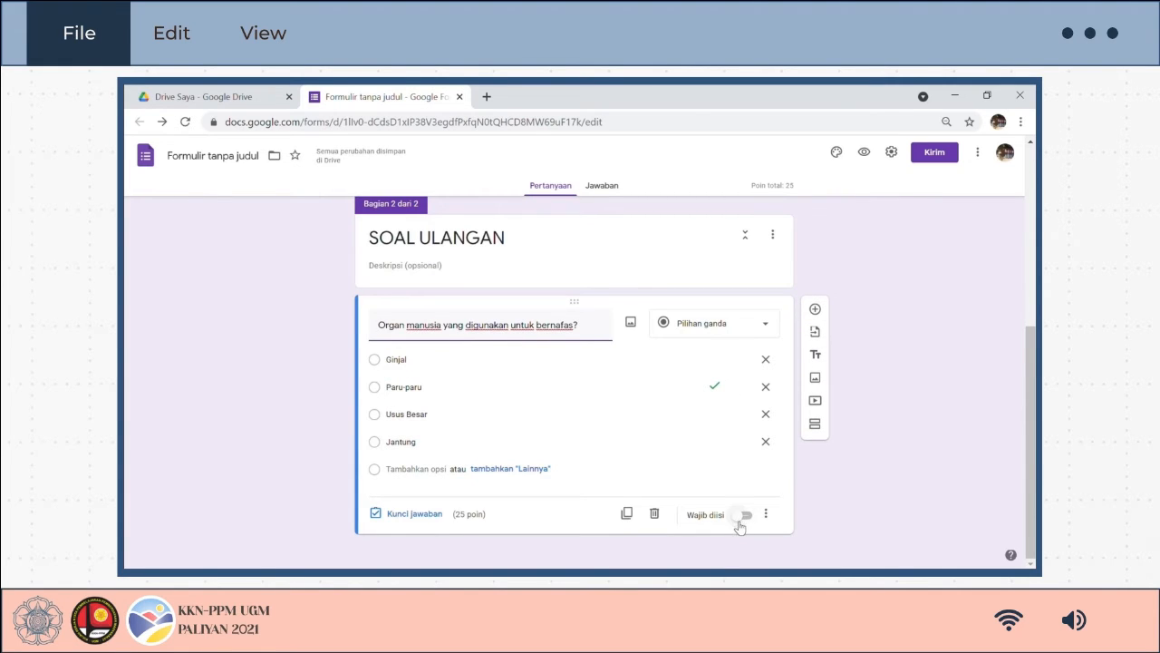
pyautogui.click(743, 515)
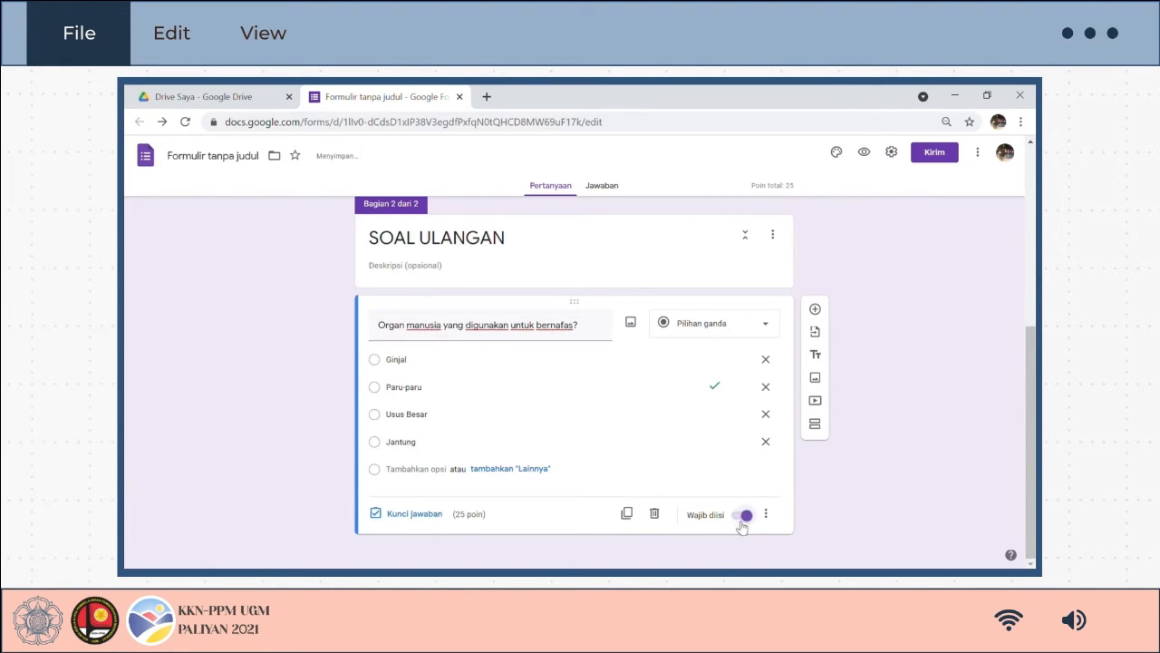
# Add a checkbox question (Kotak Centang) reading "Dibawah ini, manakah yang termasuk mamalia?" below the first test question
pyautogui.click(815, 310)
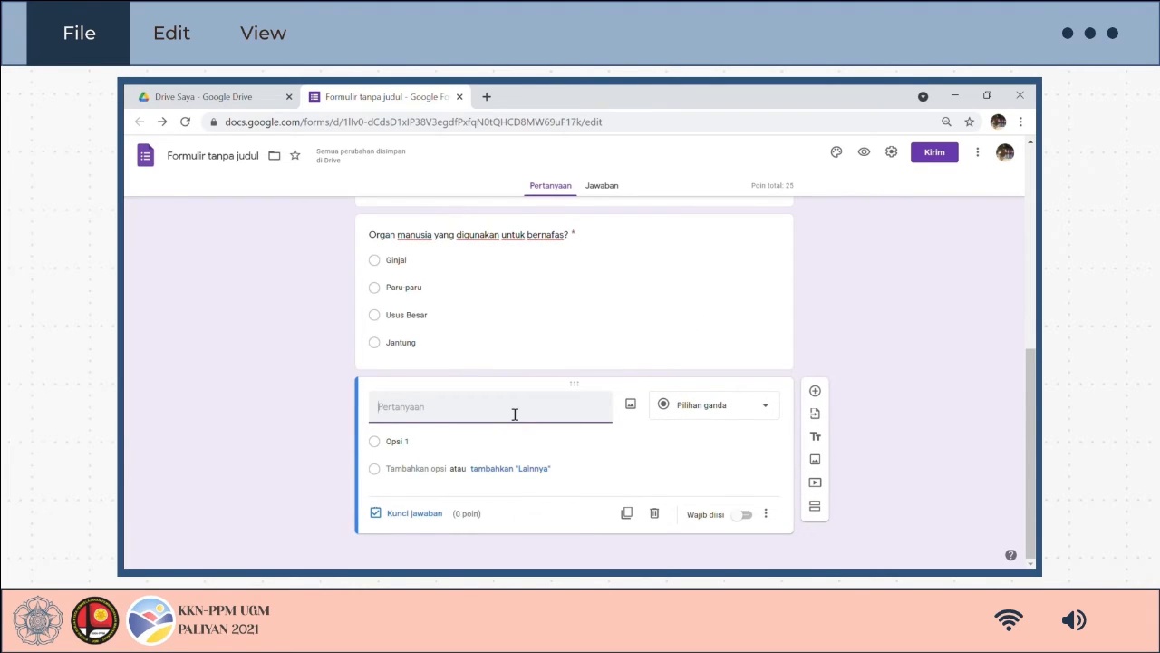
pyautogui.write('Dibawah ini,')
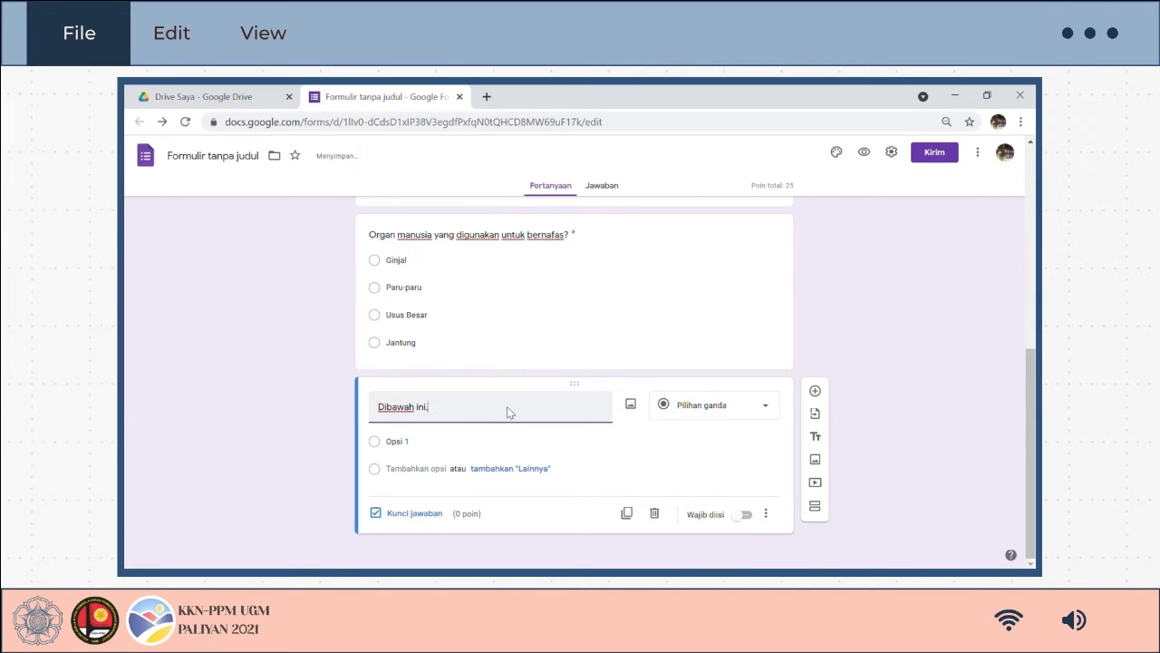
pyautogui.write(' manakah yang termasu')
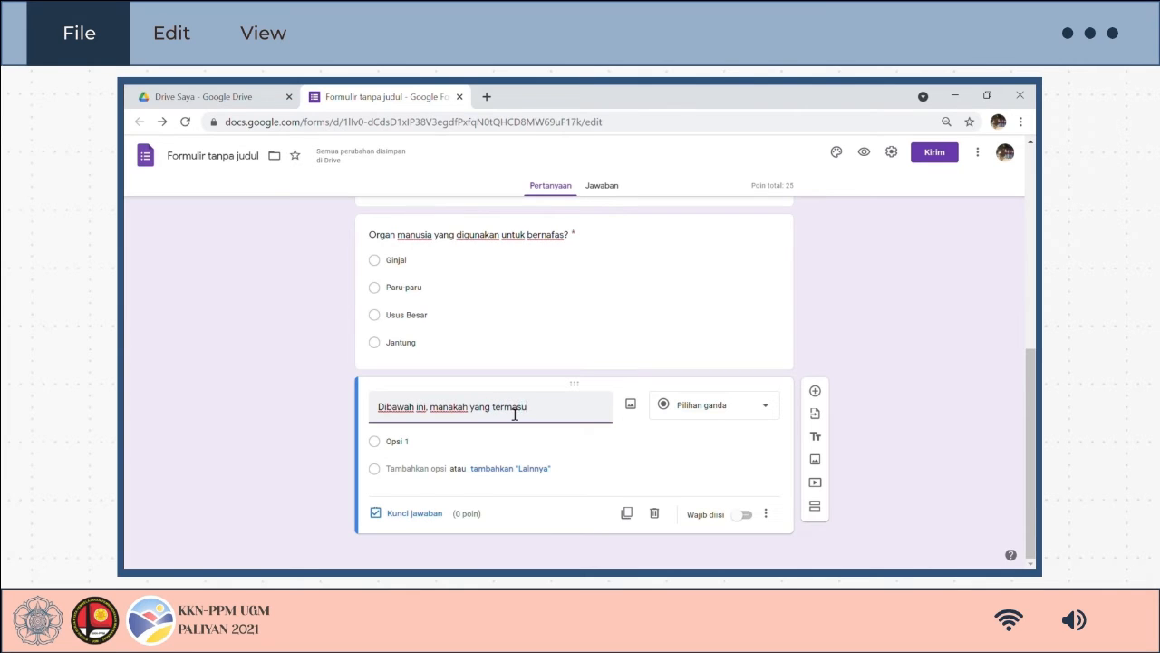
pyautogui.write('k mama')
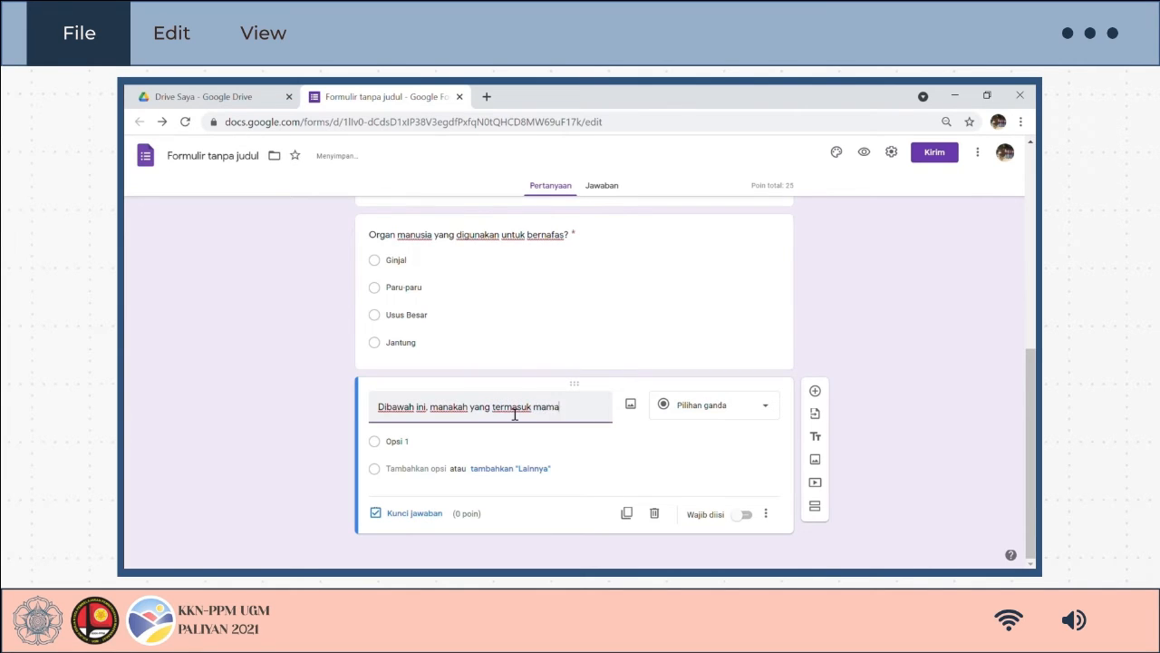
pyautogui.write('lia?')
pyautogui.click(714, 414)
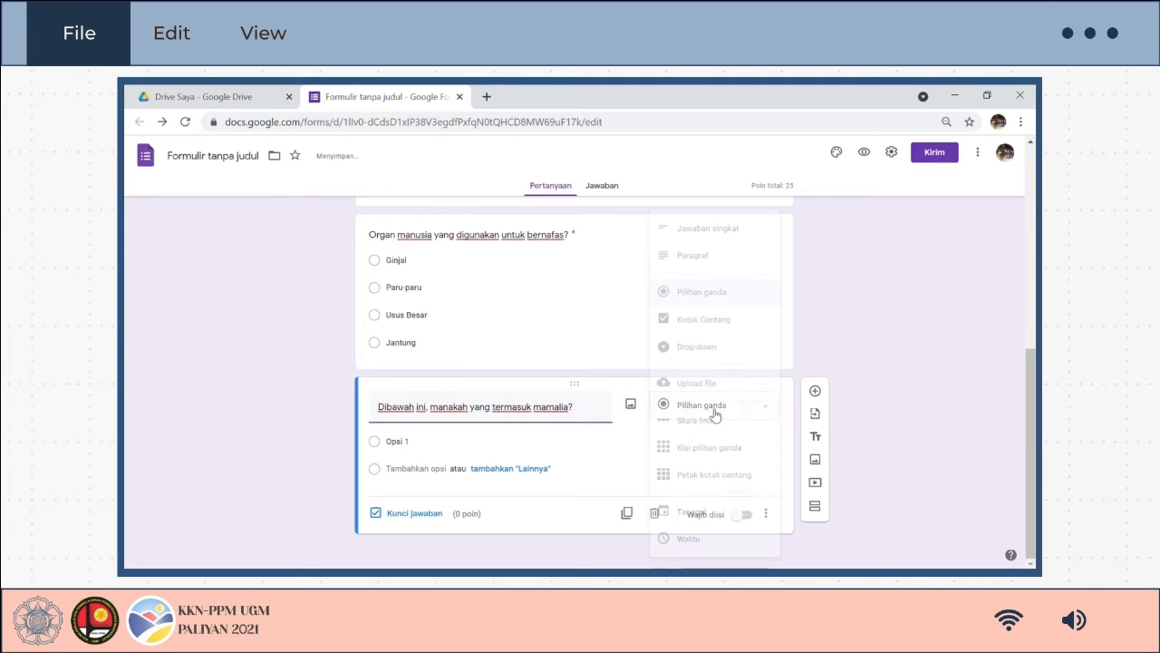
pyautogui.click(720, 323)
# Enter the mammal question's four answer options: "Sapi", "Burung", "Kuda" and "Buaya"
pyautogui.click(473, 448)
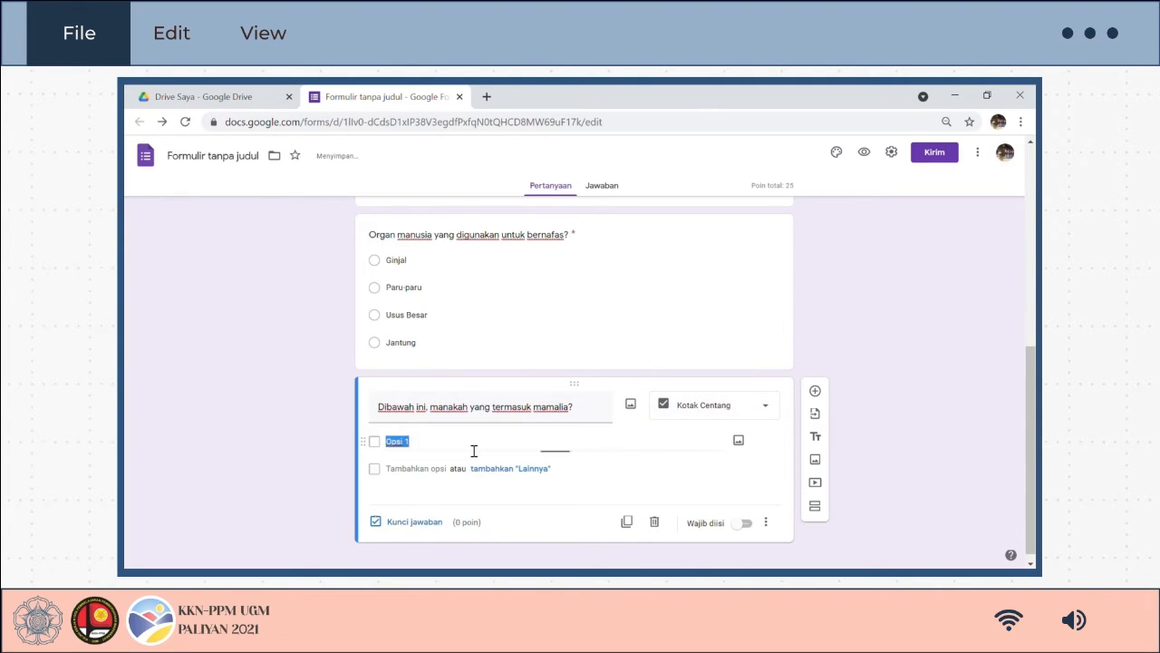
pyautogui.write('Sapi')
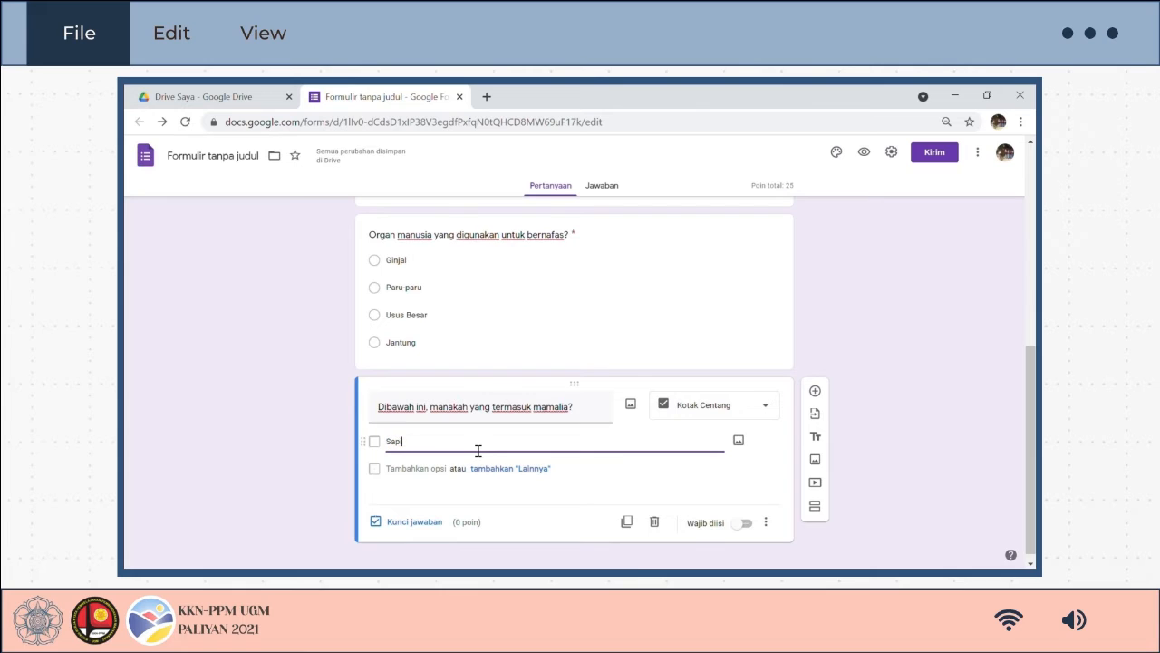
pyautogui.click(450, 469)
pyautogui.write('uru')
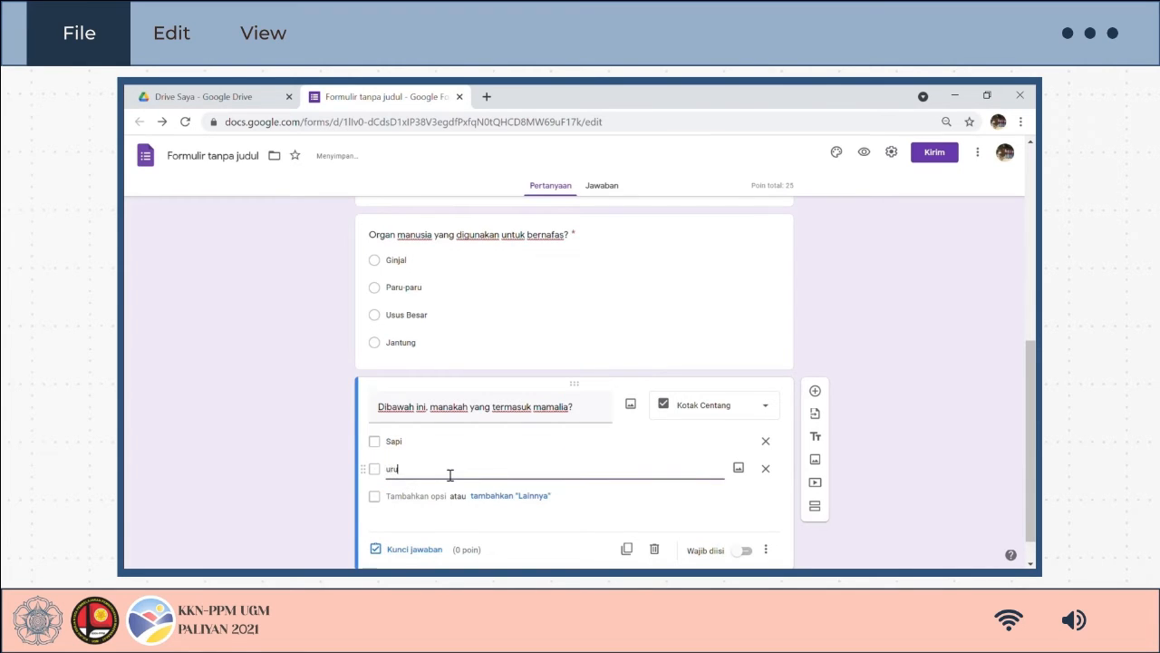
pyautogui.write('Bu')
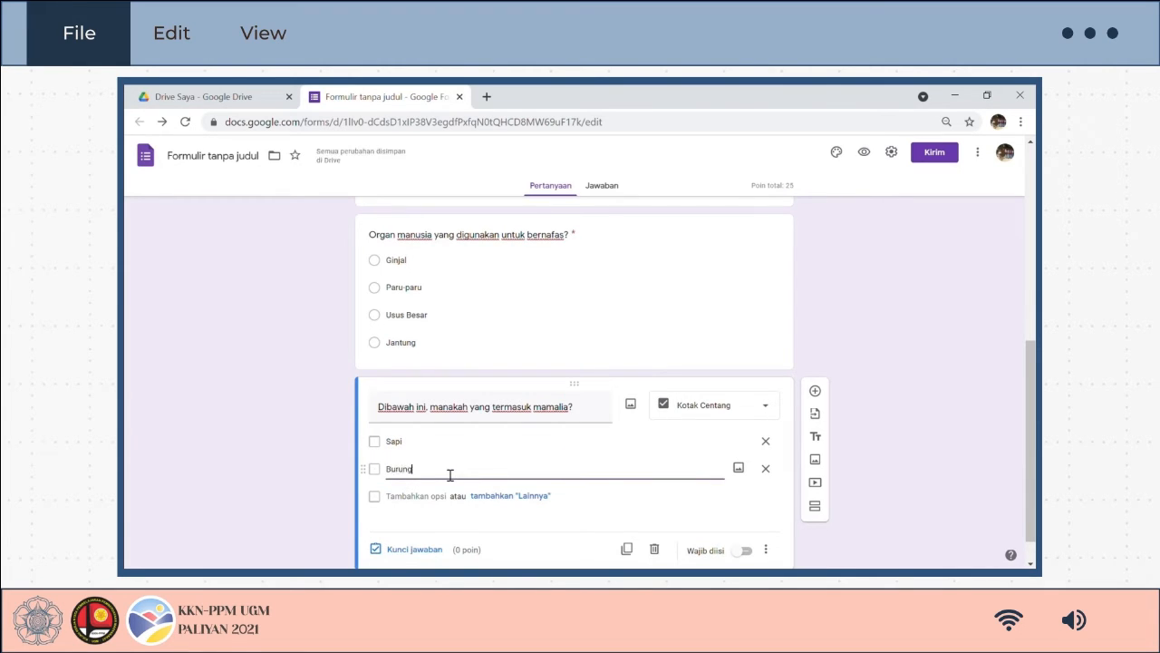
pyautogui.click(450, 496)
pyautogui.write('Ku')
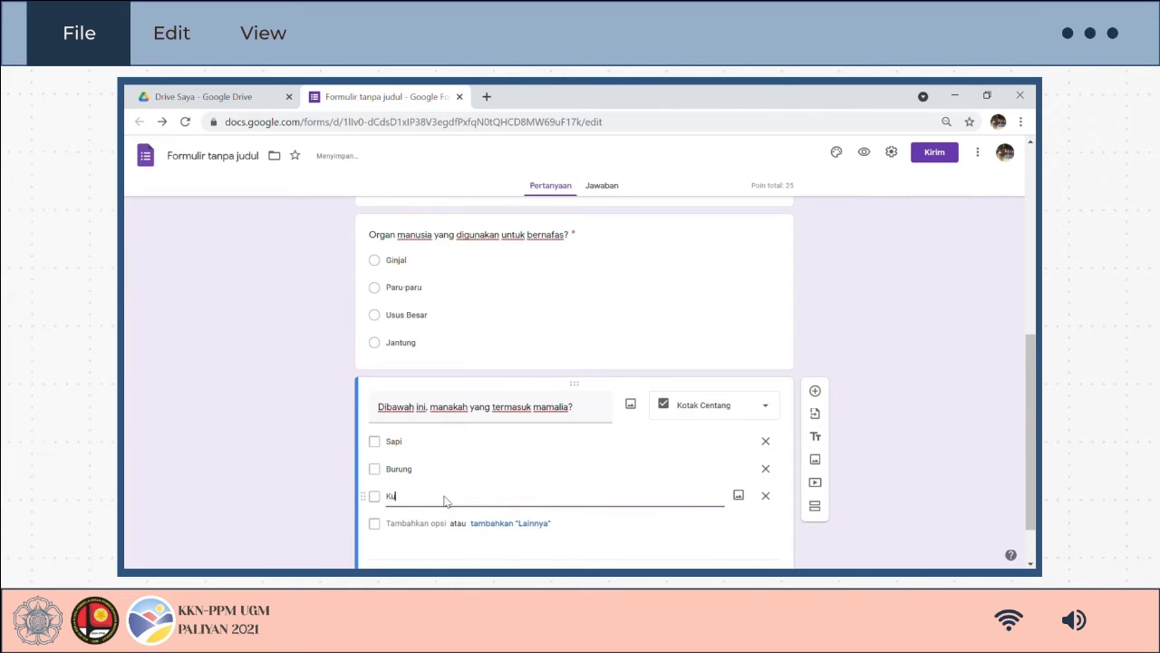
pyautogui.write('da')
pyautogui.click(431, 531)
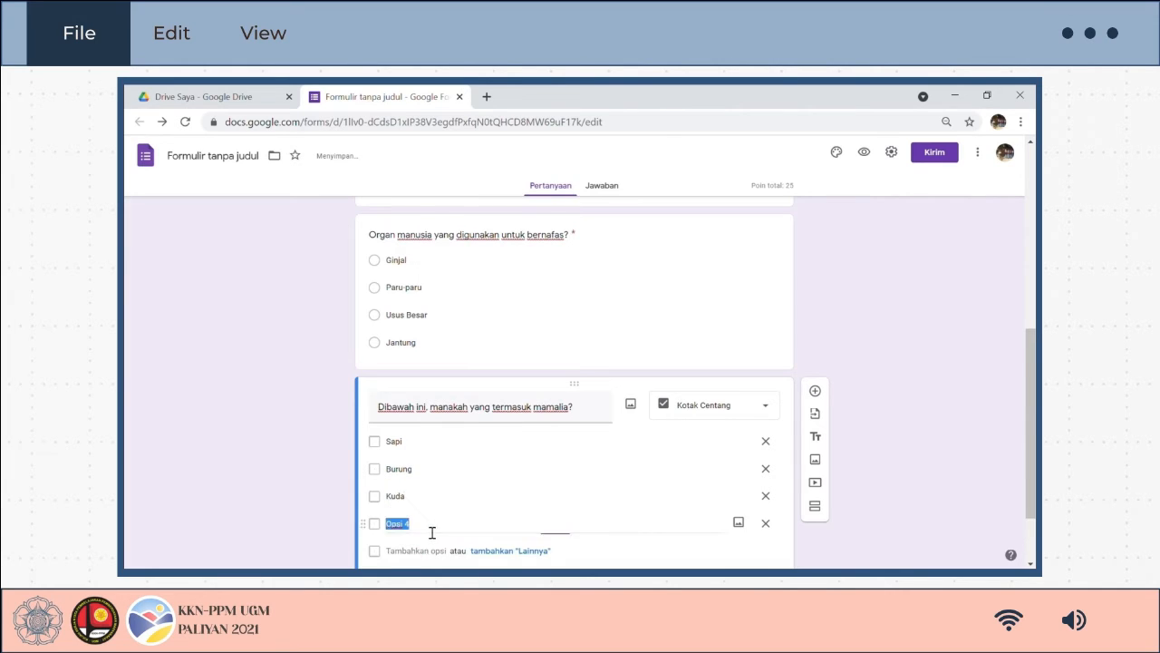
pyautogui.write('Buaya')
# Set "Sapi" and "Kuda" as the correct answers worth 25 points, and make the mammal question required
pyautogui.scroll(-1, 468, 510)
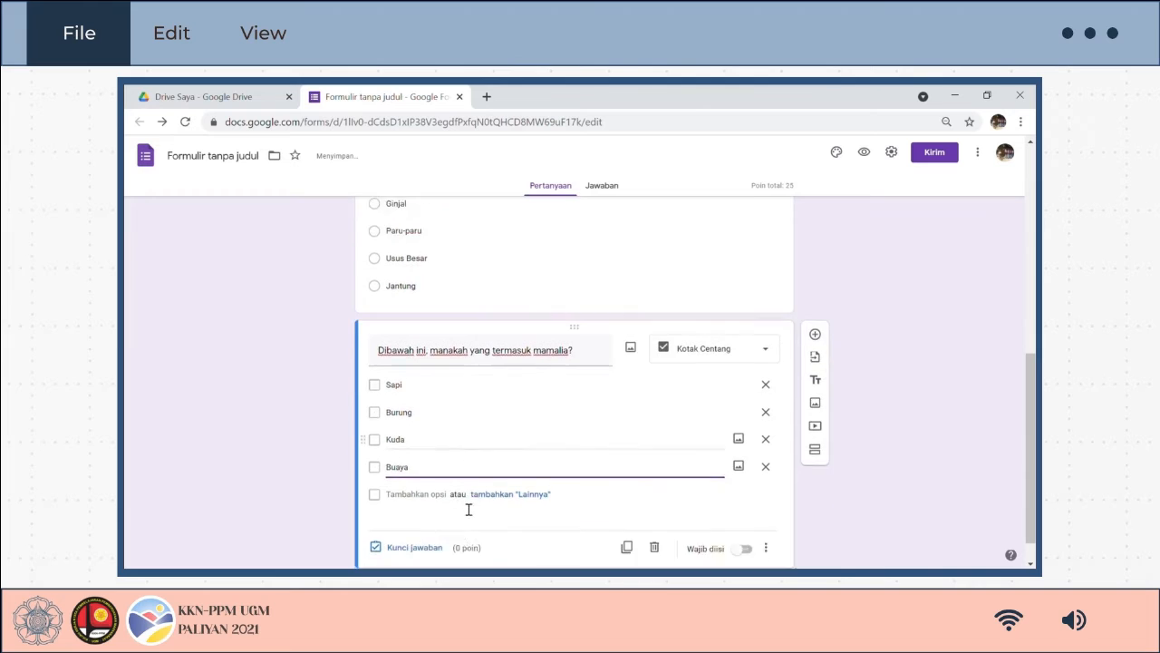
pyautogui.click(413, 513)
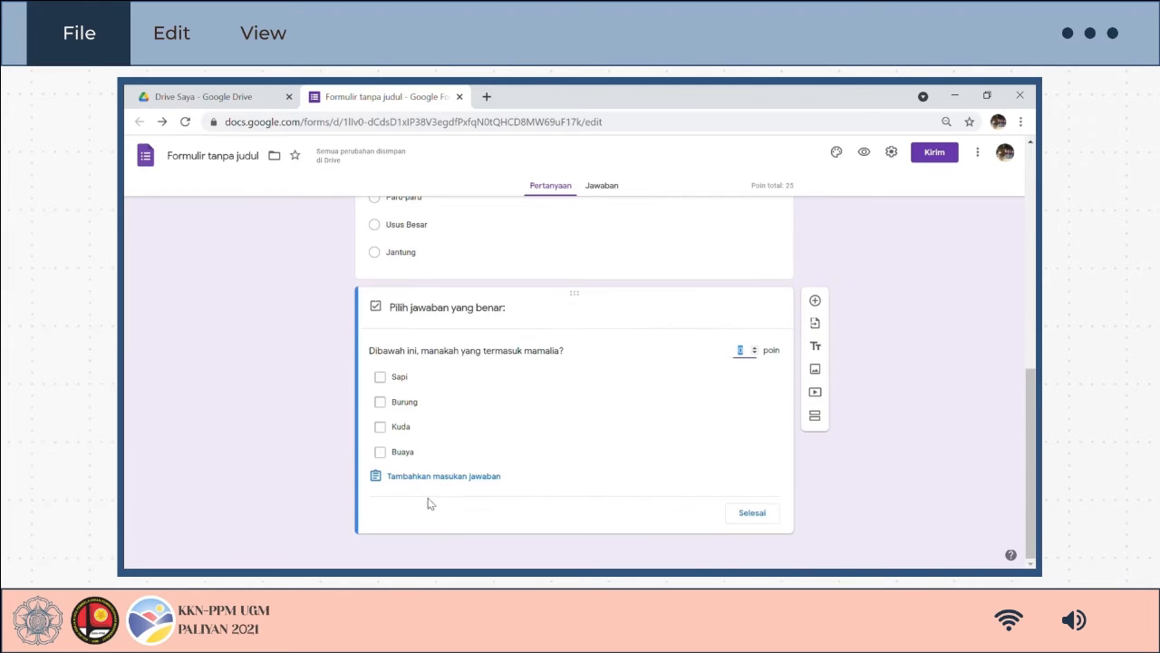
pyautogui.click(401, 380)
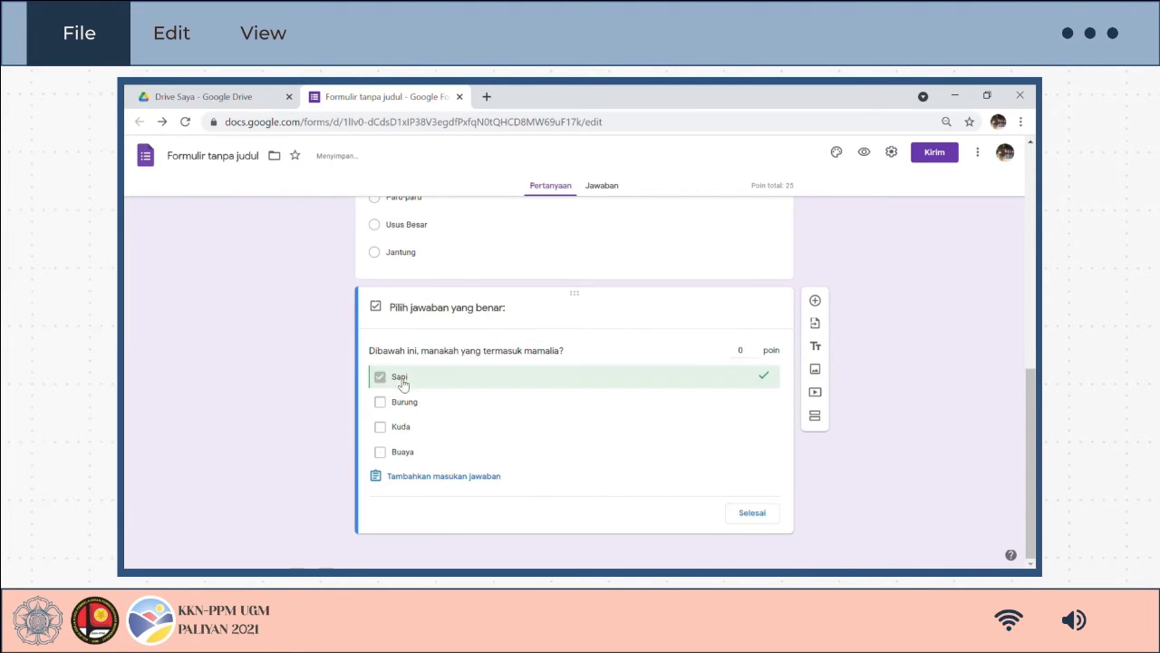
pyautogui.click(400, 434)
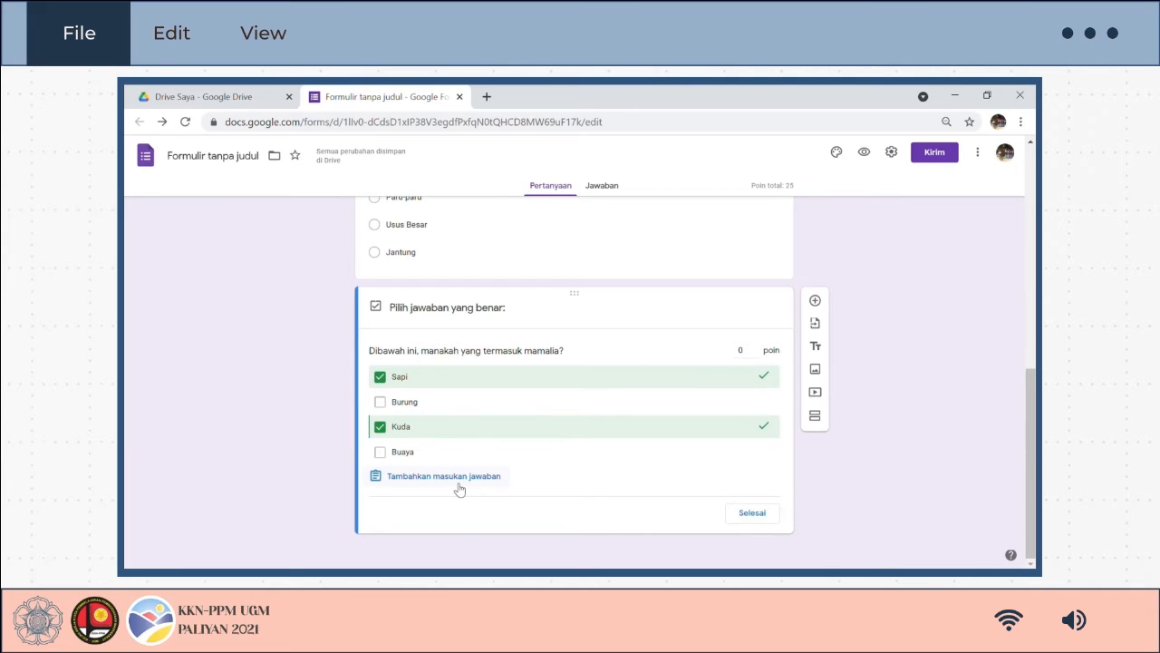
pyautogui.click(749, 355)
pyautogui.doubleClick(746, 359)
pyautogui.write('25')
pyautogui.click(748, 514)
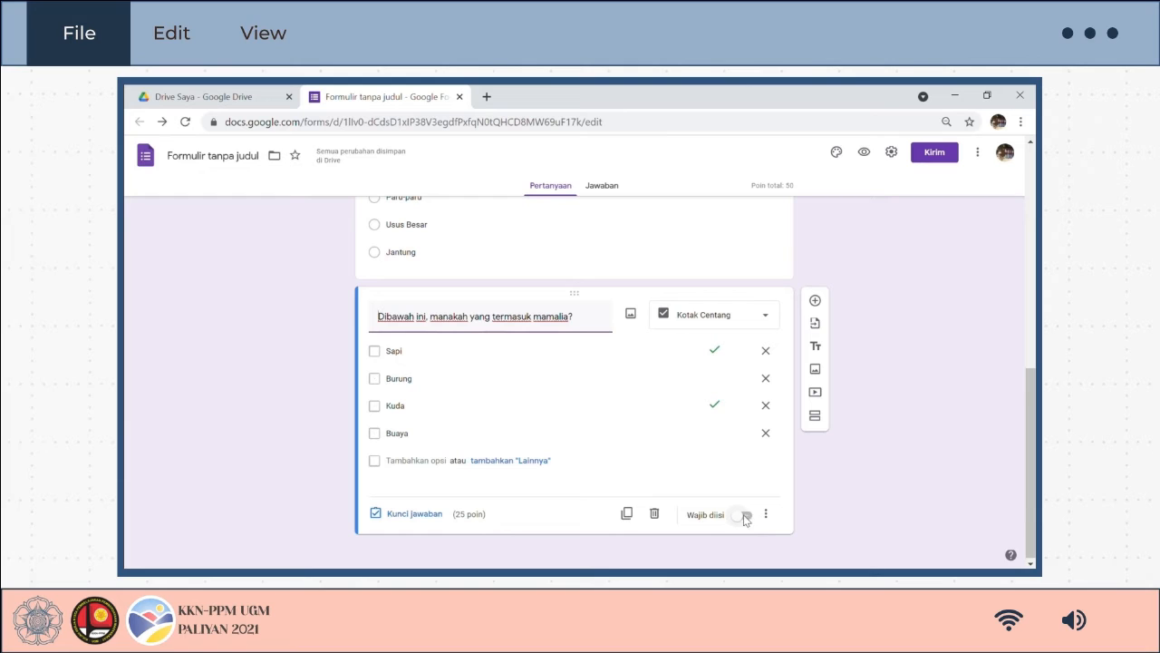
pyautogui.click(746, 515)
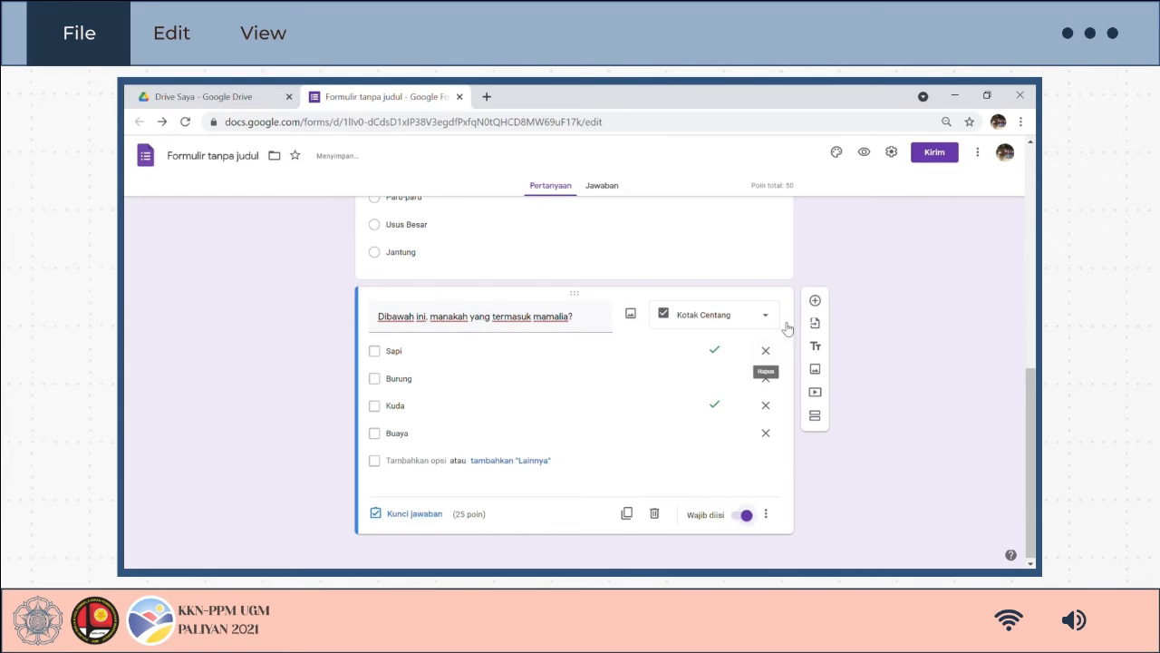
# Add a short-answer question (Jawaban singkat) reading "Organ tubuh manusia yang digunakan untuk melihat?" below the mammal question
pyautogui.click(814, 300)
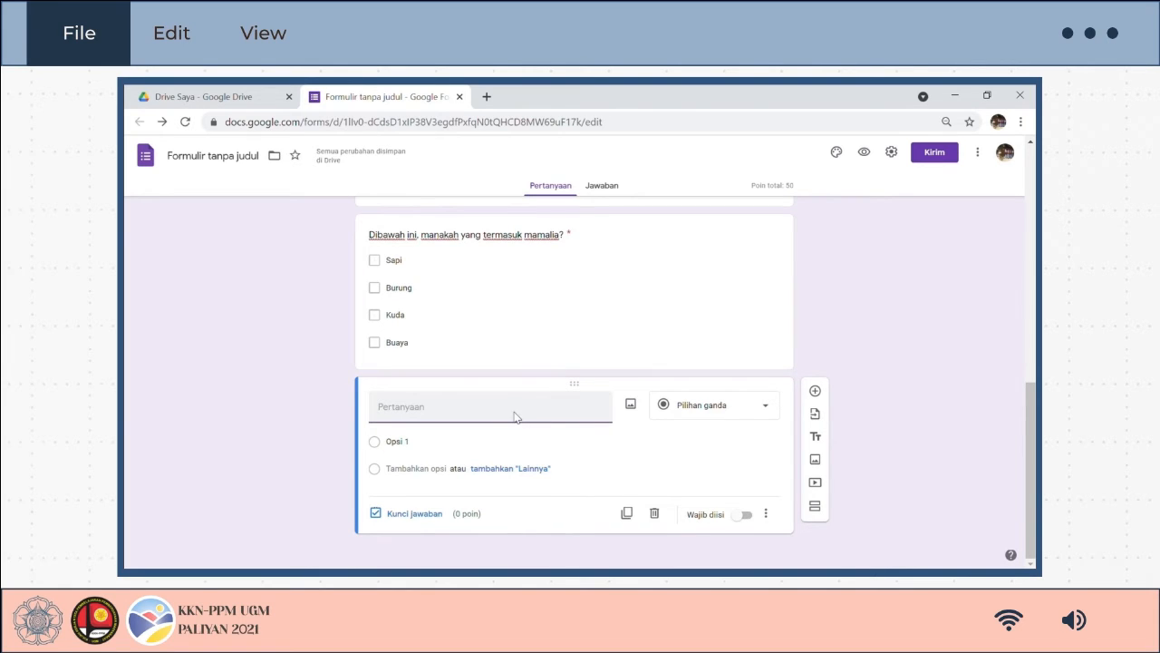
pyautogui.write('Organ tubuh manusi')
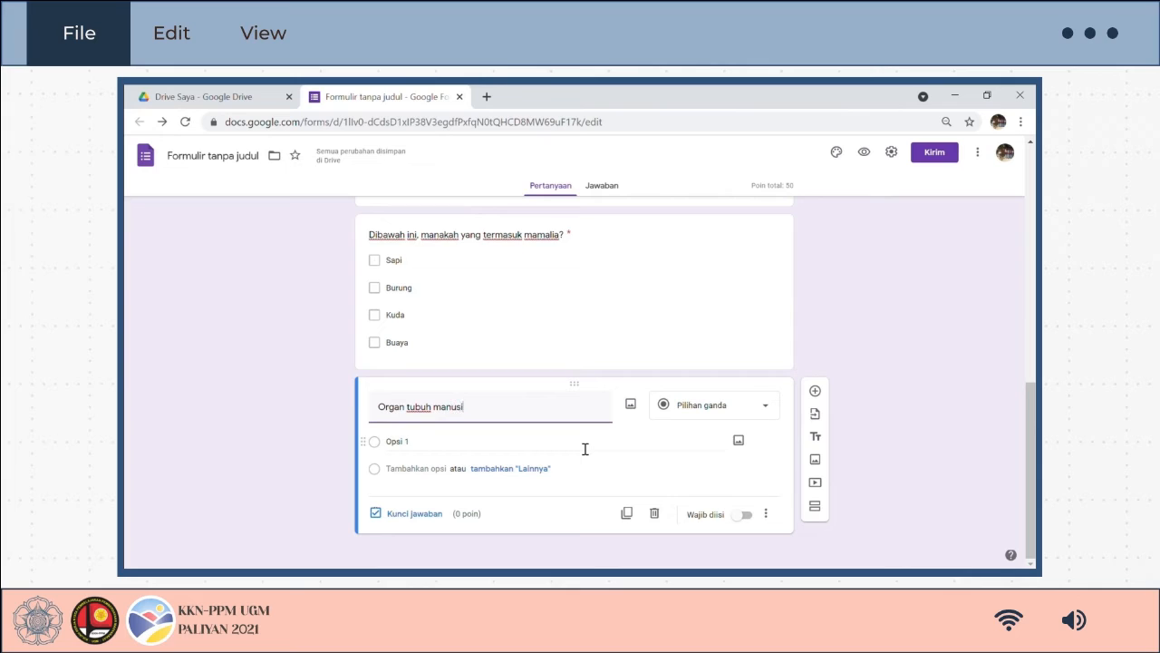
pyautogui.write('a yang digunakan untuk')
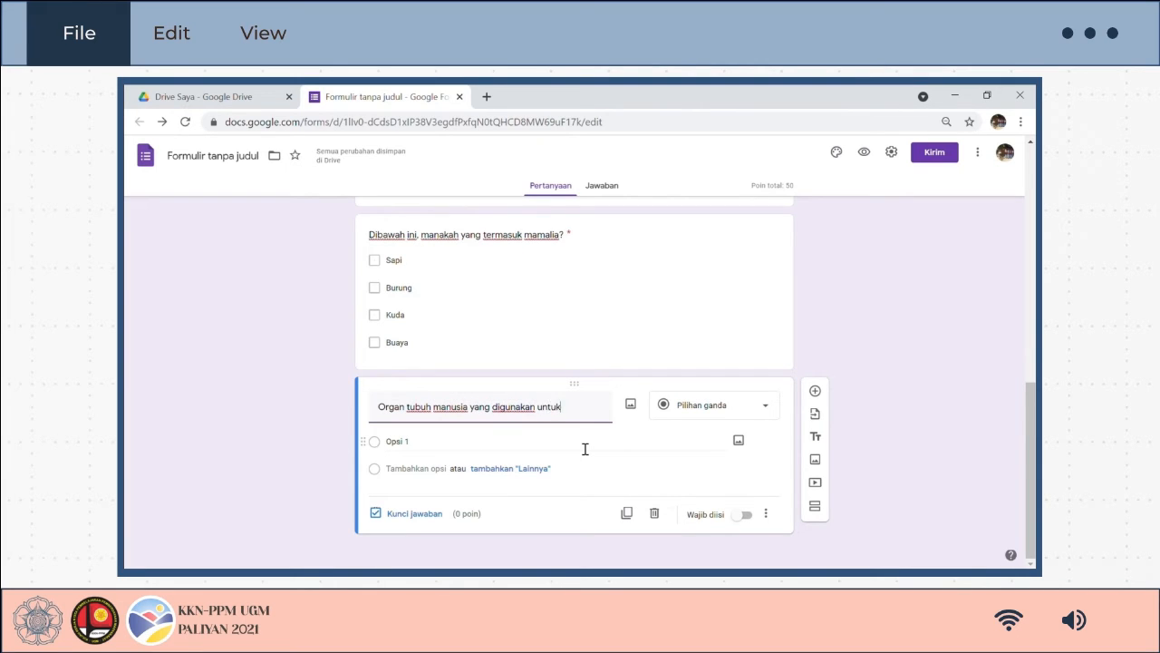
pyautogui.write(' melihat')
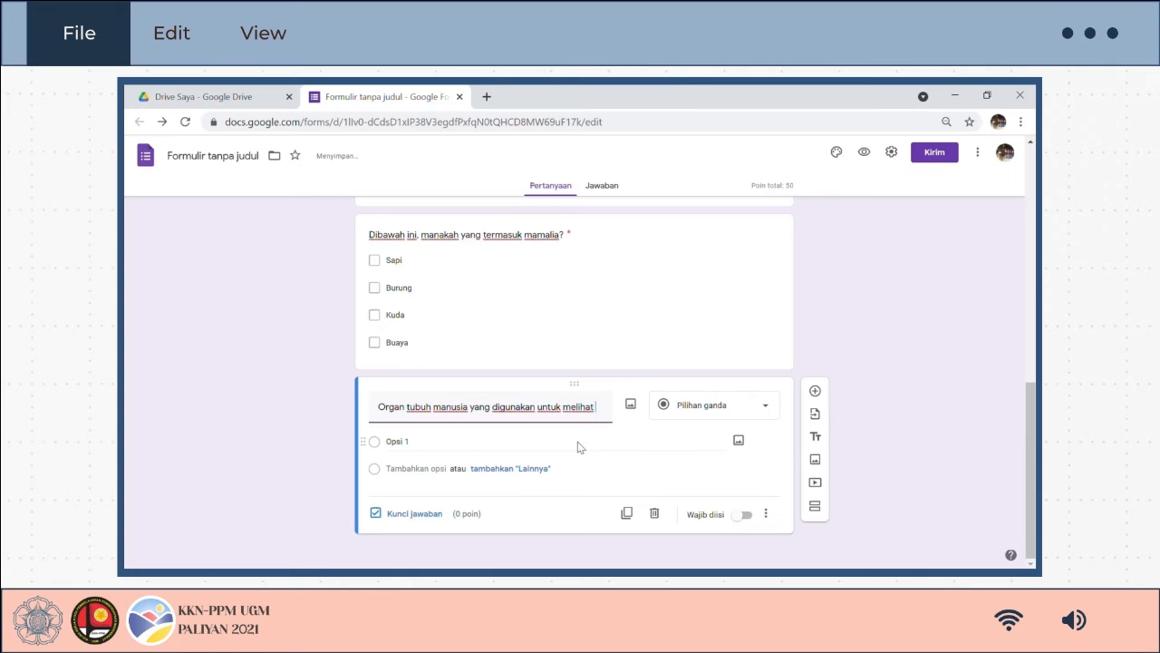
pyautogui.click(729, 408)
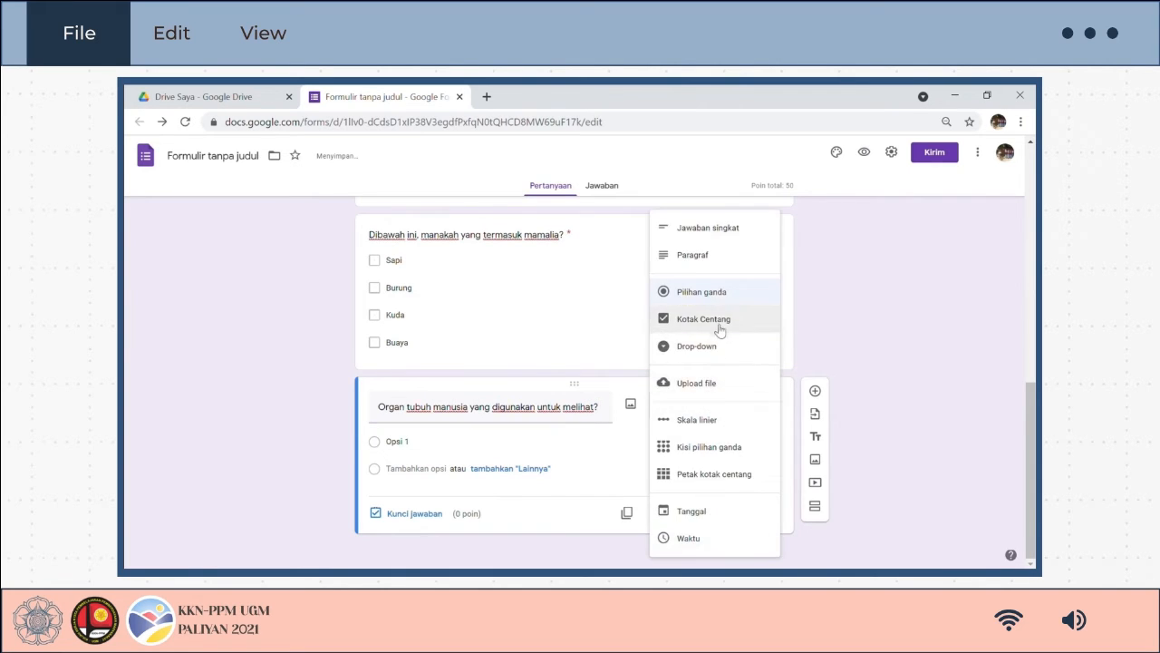
pyautogui.click(725, 228)
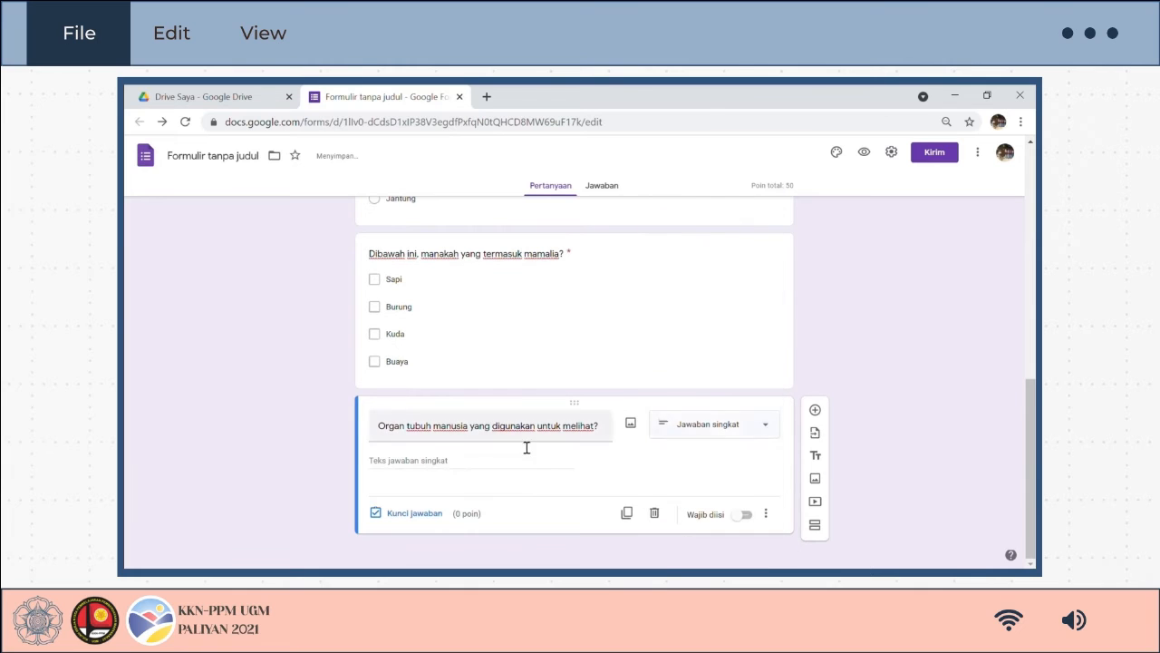
# Add "Mata", "mata", "MATA" and "mATA" as accepted answers in the sight-organ question's answer key
pyautogui.click(422, 515)
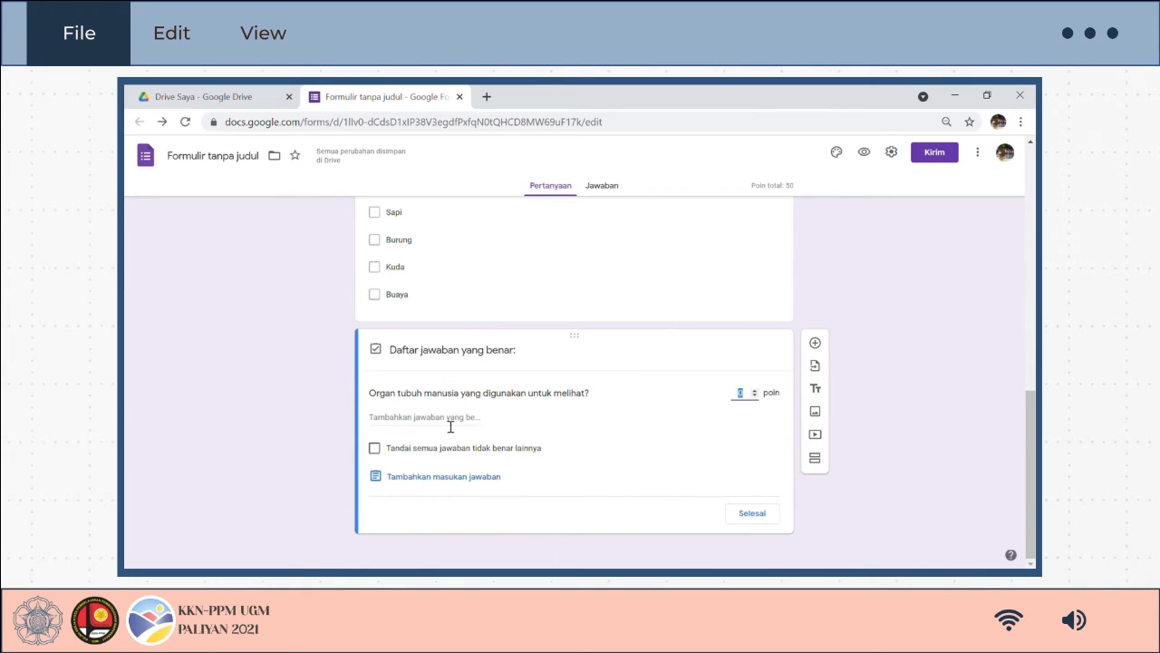
pyautogui.click(451, 427)
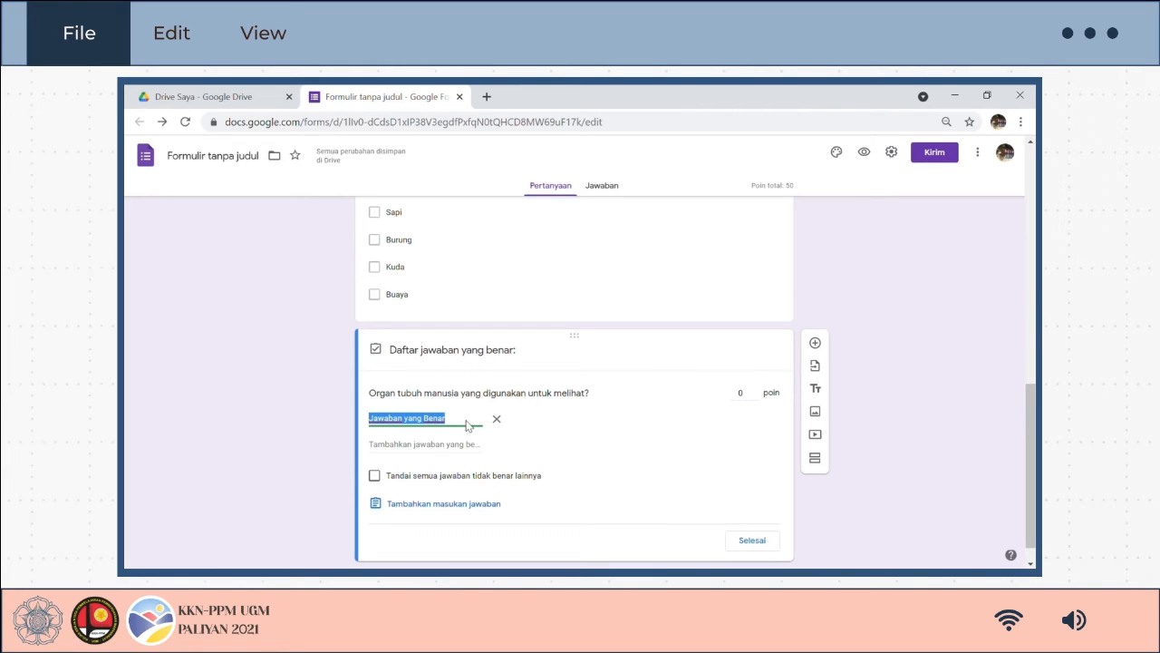
pyautogui.write('Mata')
pyautogui.click(473, 444)
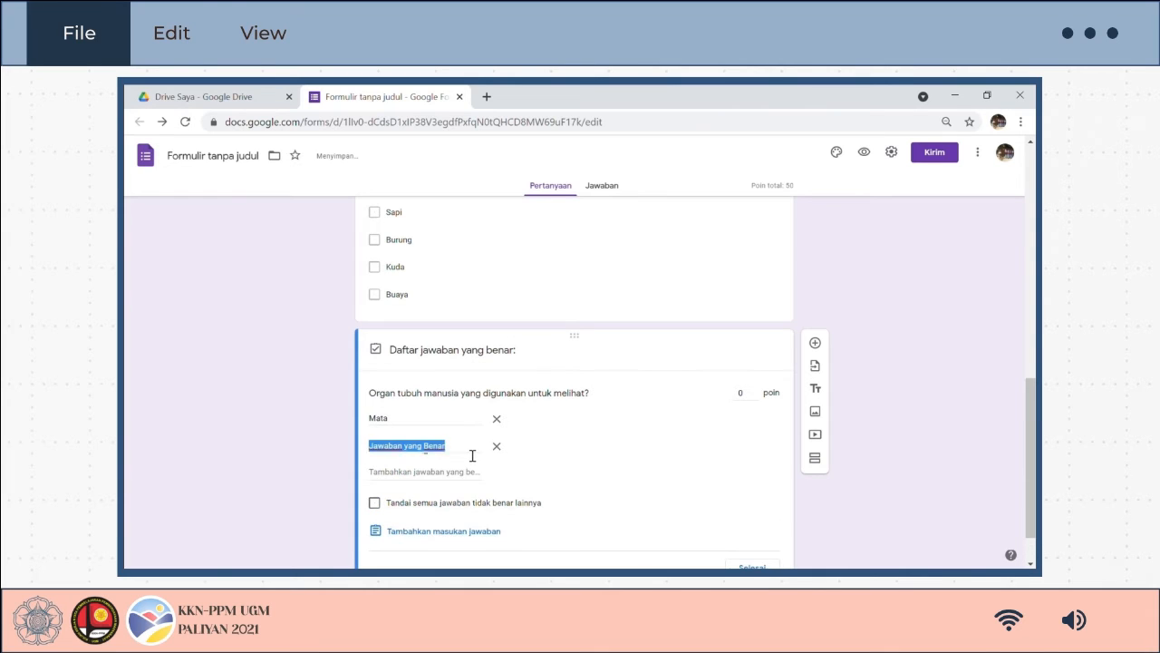
pyautogui.write('mata')
pyautogui.click(472, 473)
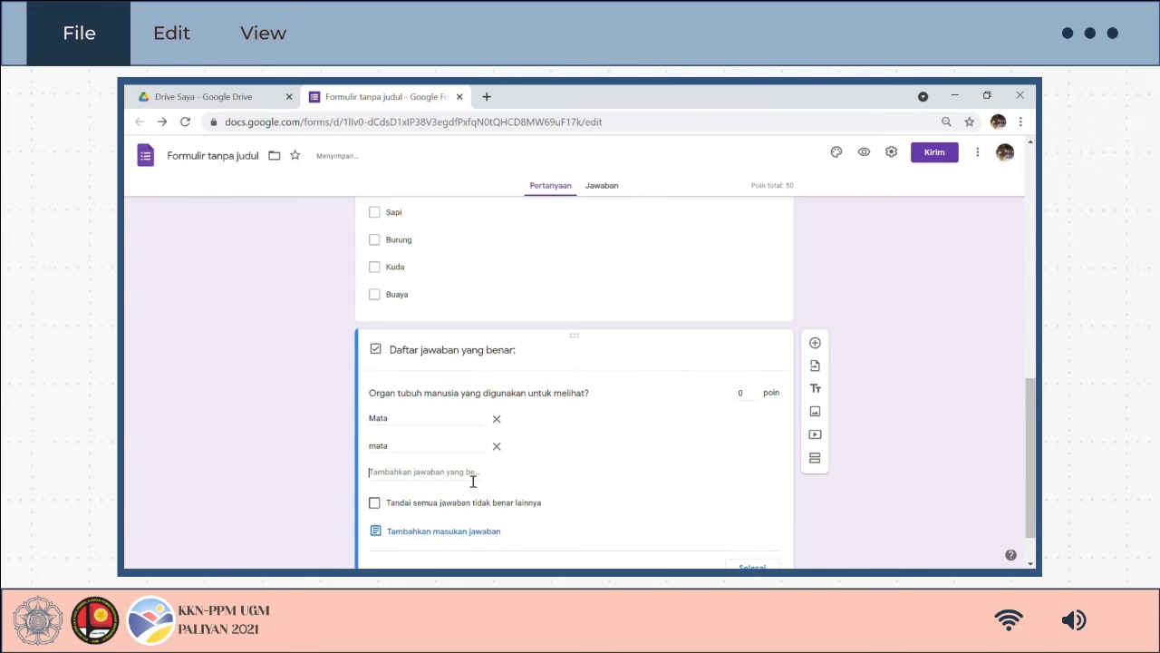
pyautogui.write('MATA')
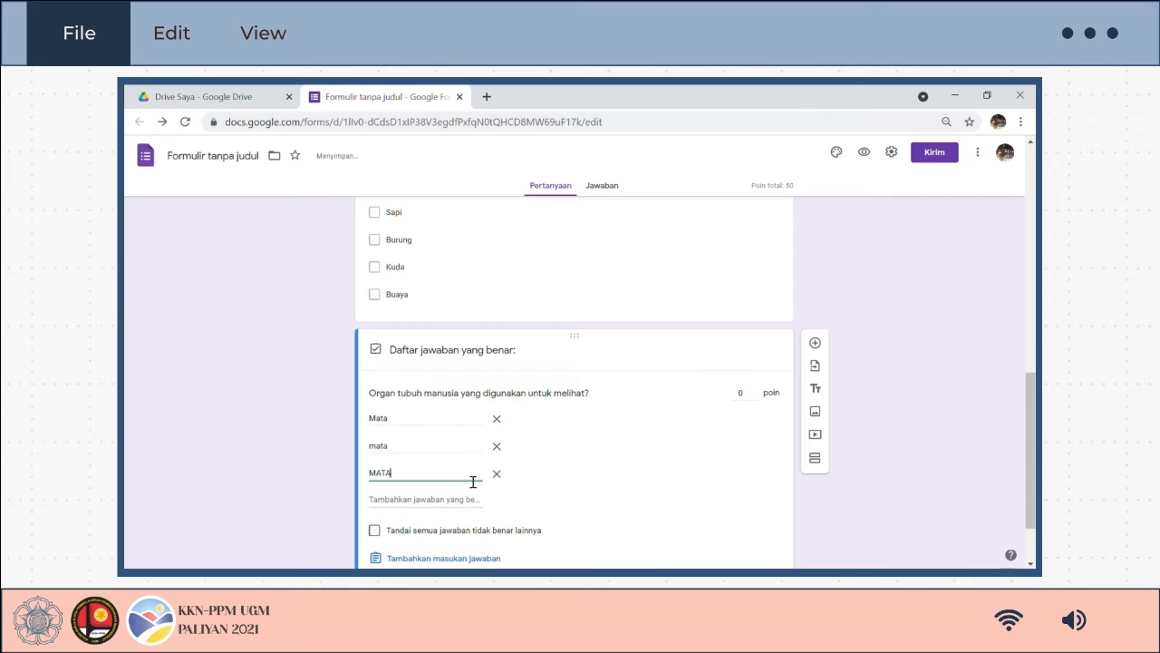
pyautogui.click(473, 501)
pyautogui.write('m')
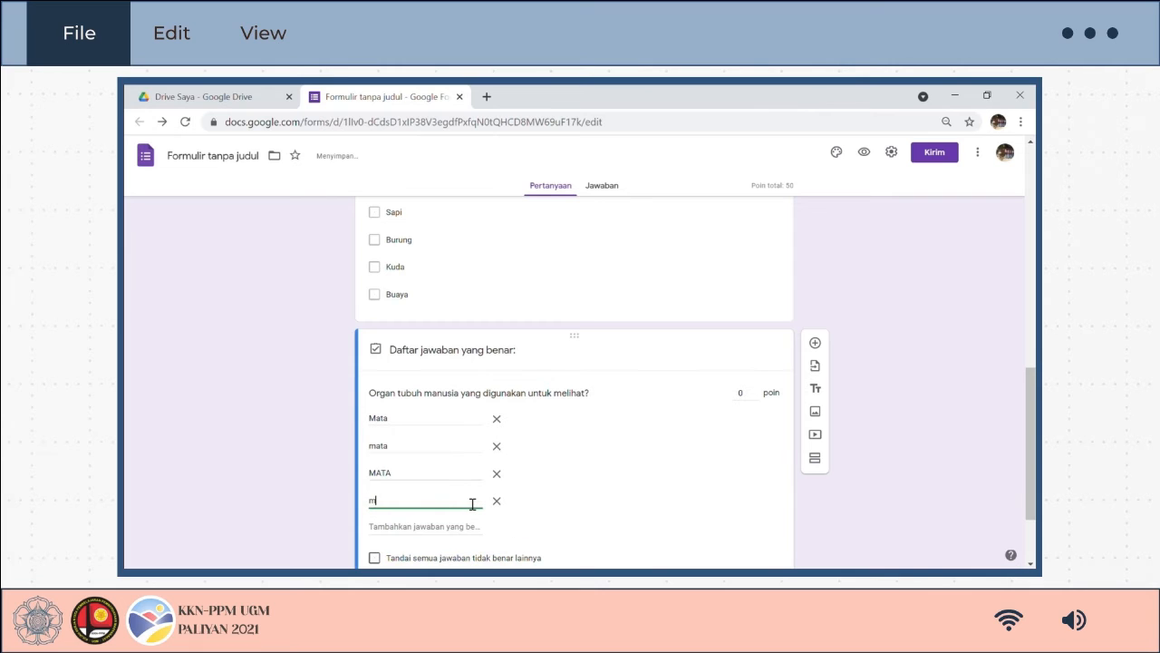
pyautogui.write('ATA')
# Make the sight-organ question worth 25 points, finish its answer key and mark the question as required
pyautogui.scroll(-2, 478, 474)
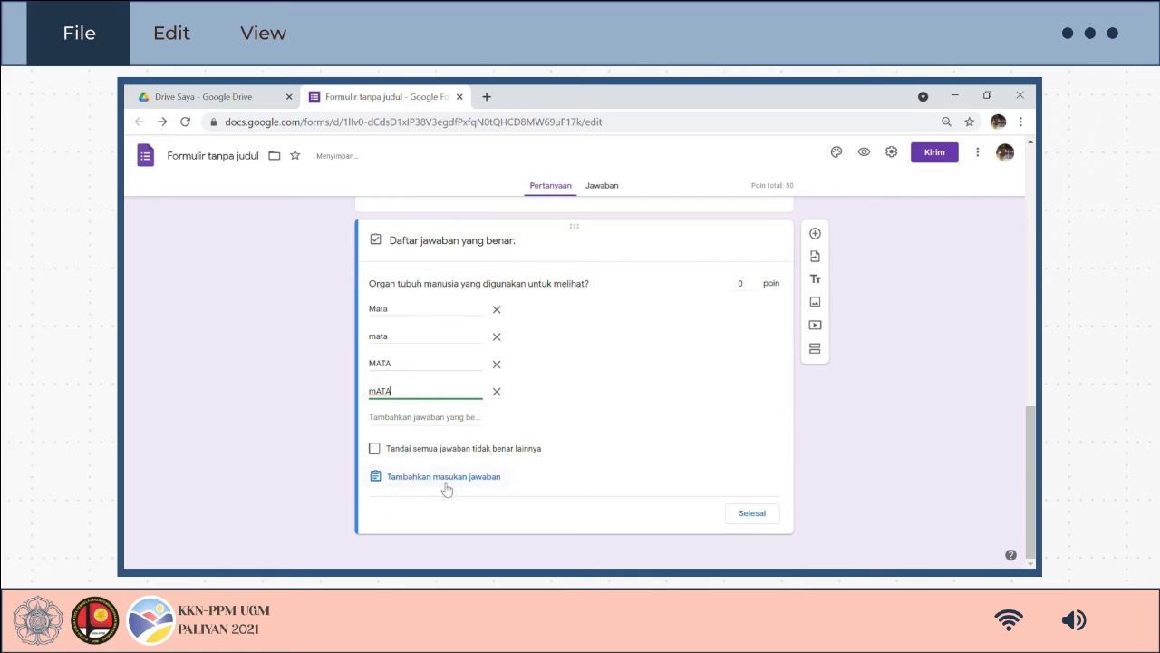
pyautogui.click(746, 283)
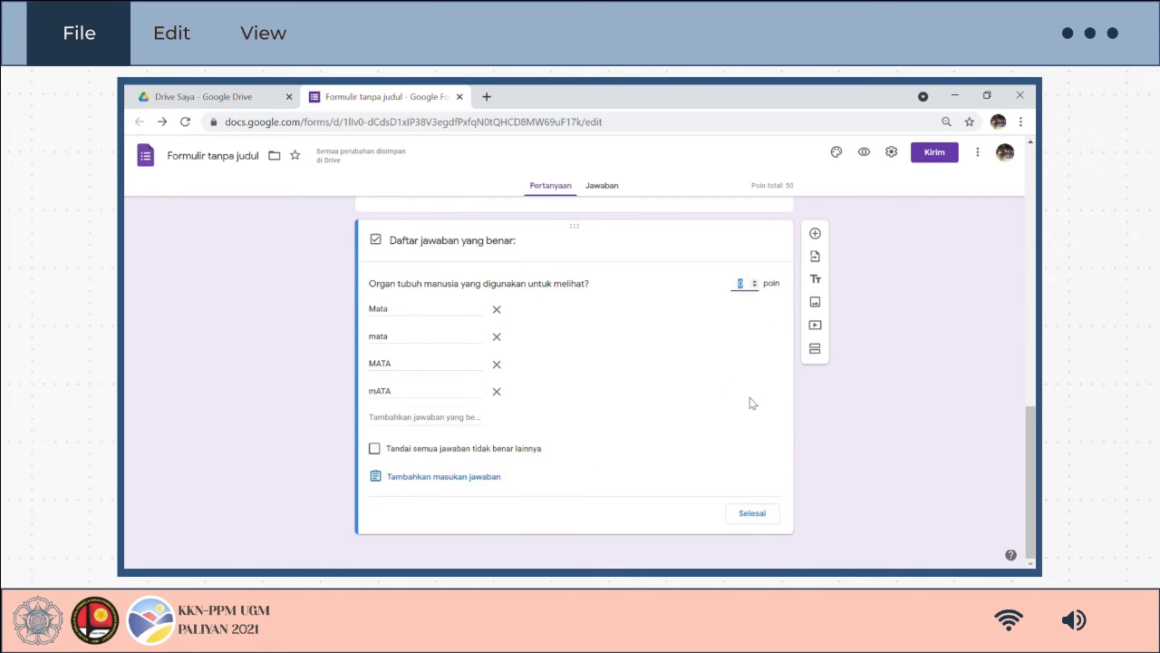
pyautogui.click(764, 515)
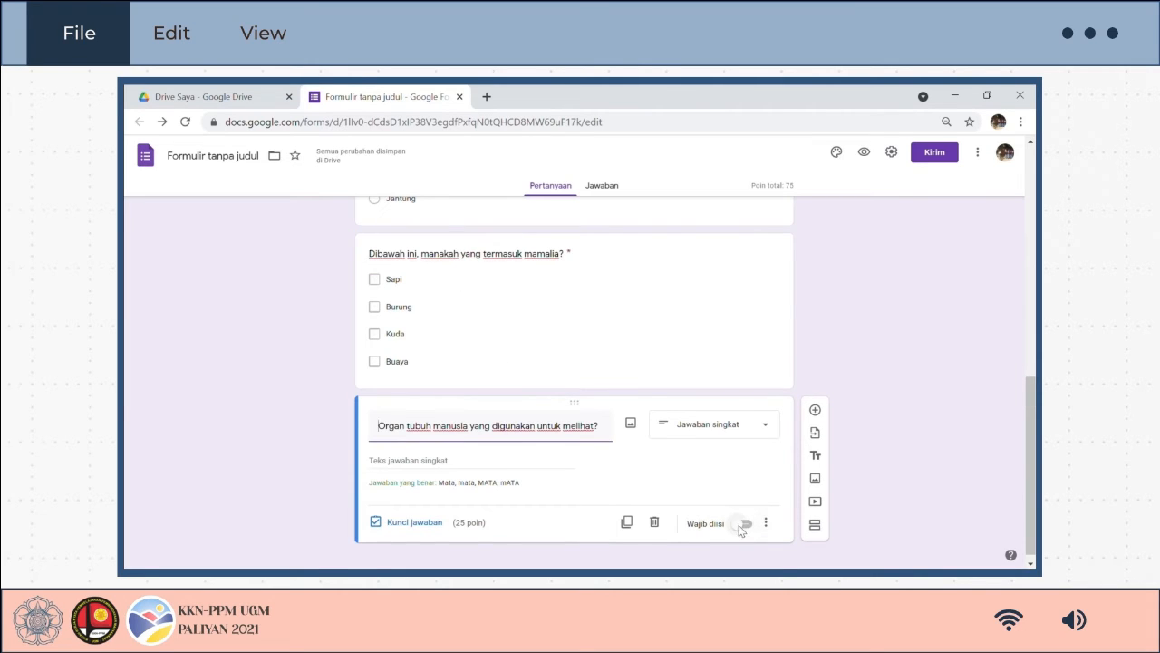
pyautogui.click(743, 526)
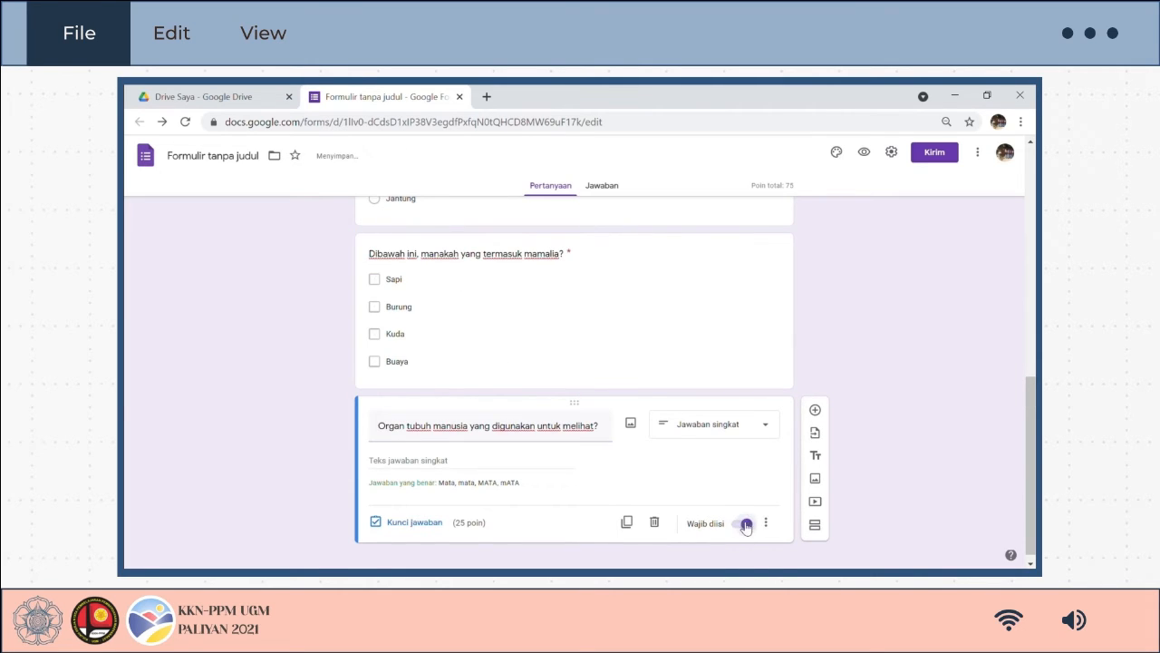
# Add a multiple-choice question (Pilihan ganda) below the sight-organ question and upload the goldfish photo into it
pyautogui.click(816, 410)
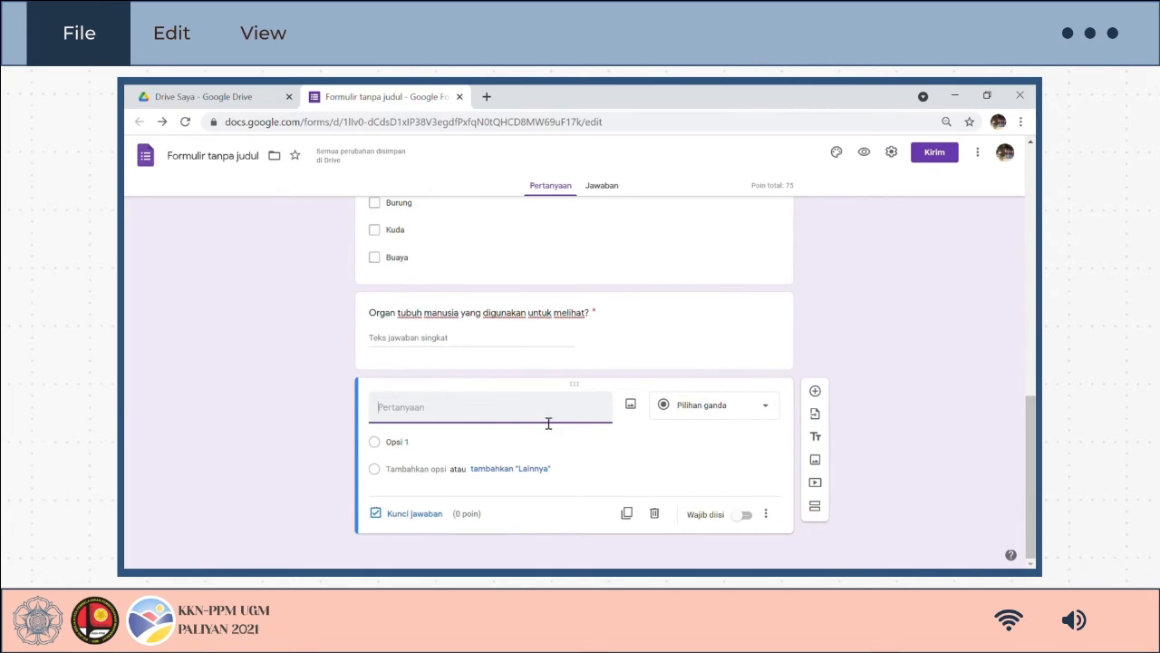
pyautogui.click(632, 406)
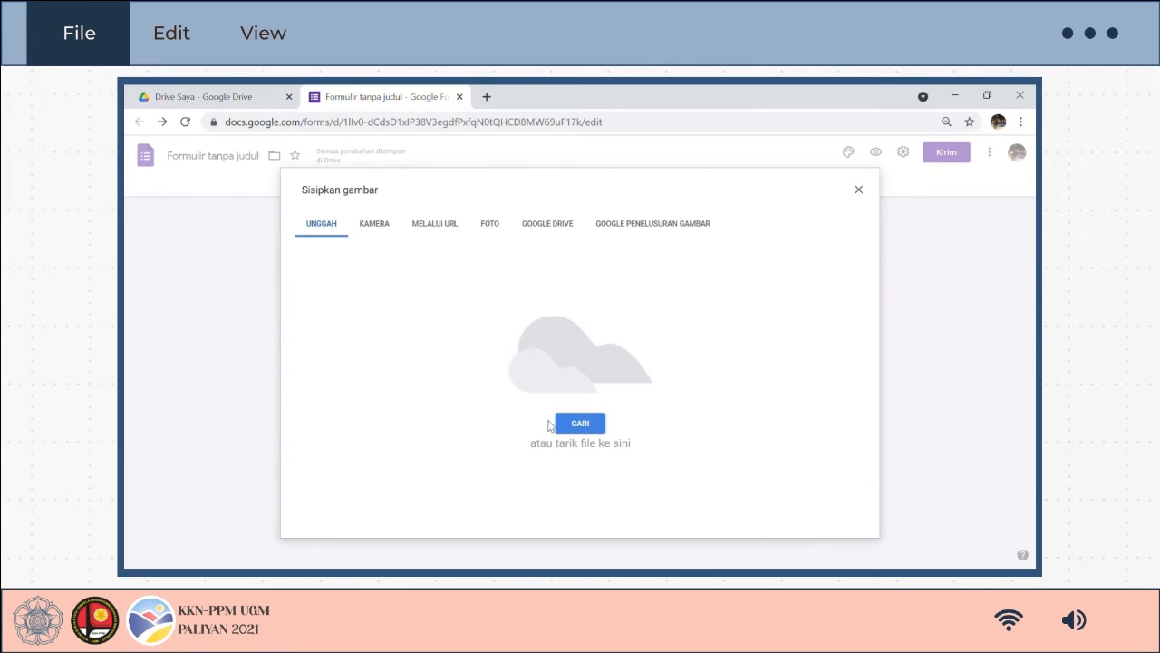
pyautogui.click(576, 422)
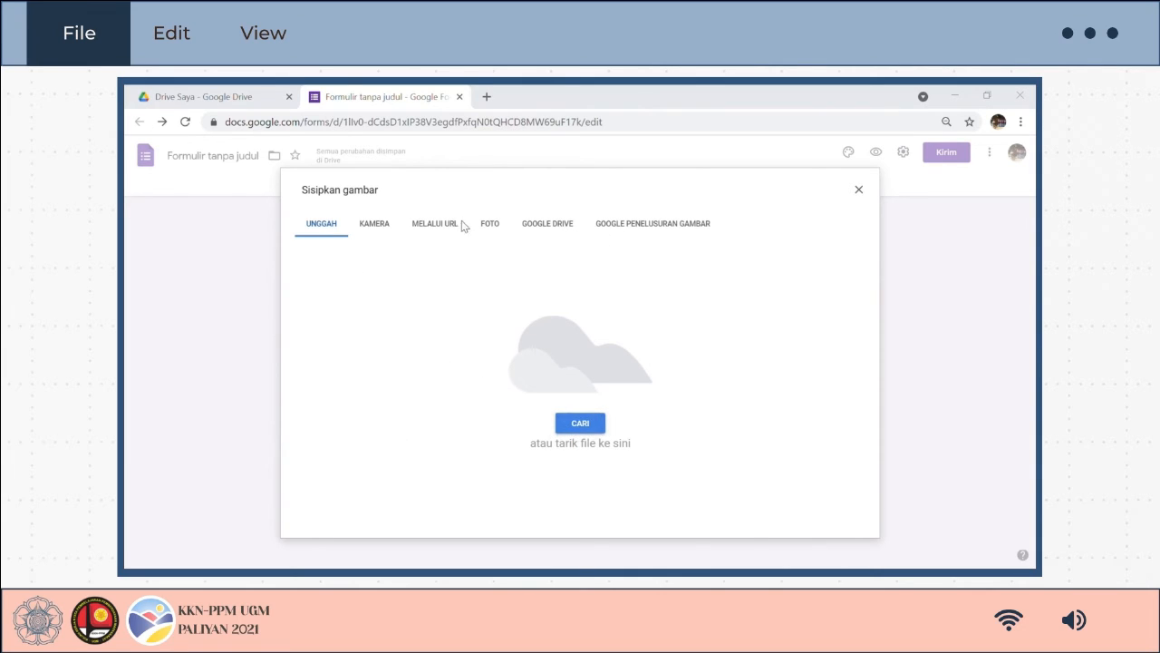
pyautogui.click(464, 405)
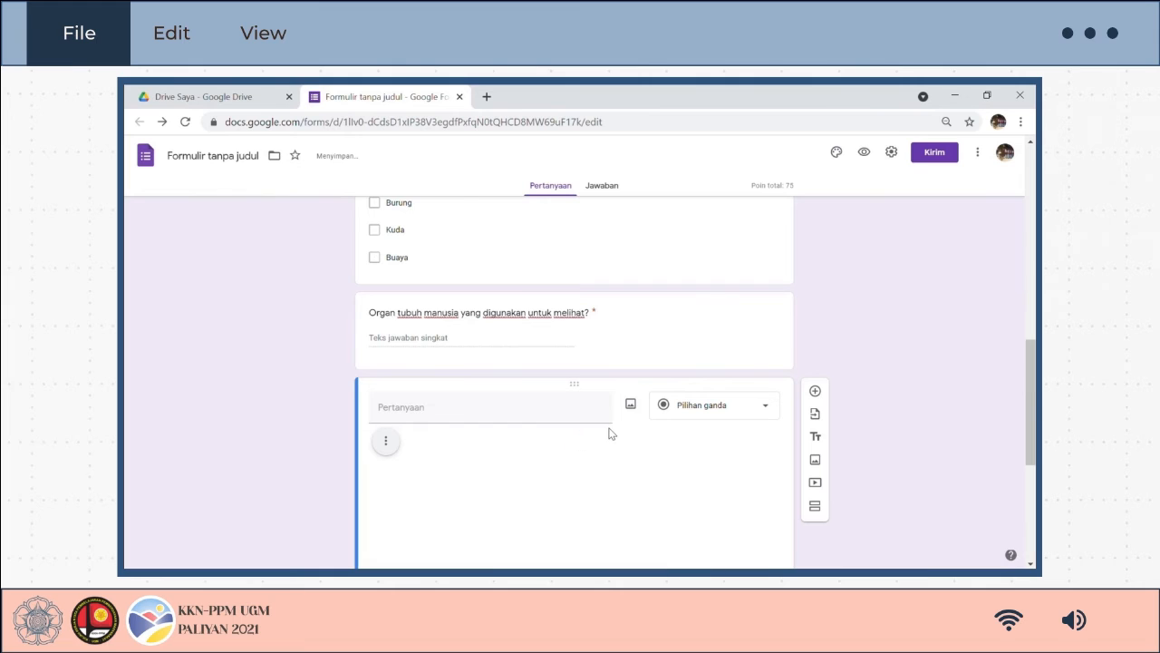
# Enter "Hewan dibawah ini bernafas menggunakan?" as the text of the goldfish question
pyautogui.click(494, 271)
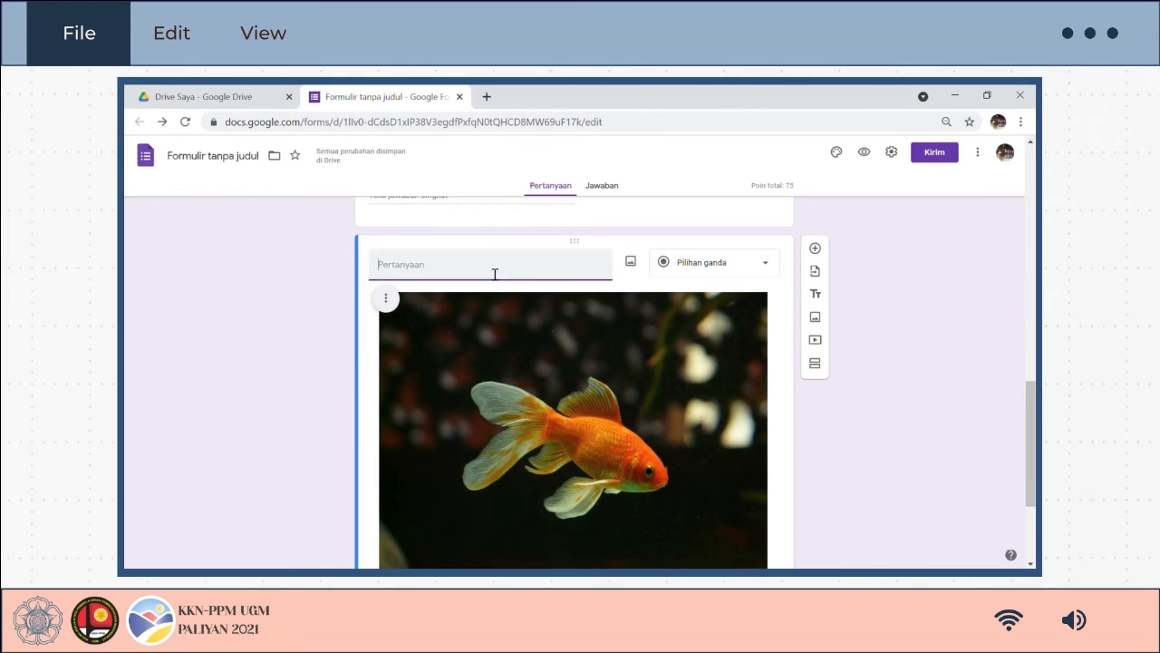
pyautogui.write('Hewan dibawah ini bernafas menggunakan')
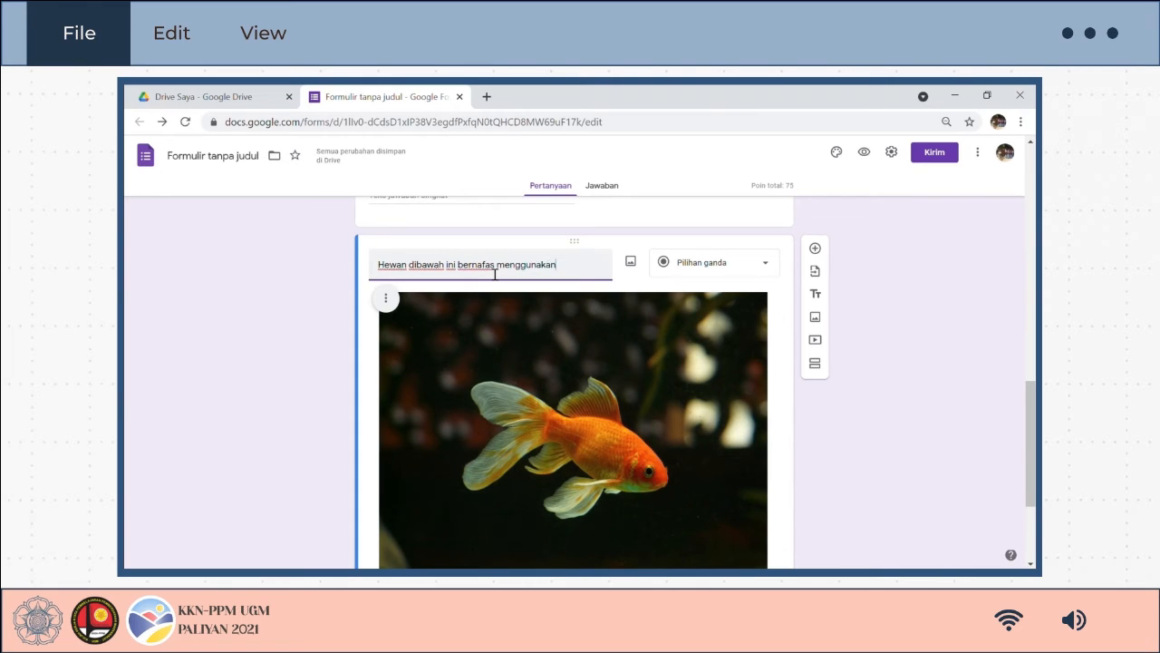
pyautogui.write('?')
# Enter the goldfish question's two answer options: "Insang" and "Paru-paru"
pyautogui.scroll(-2, 503, 474)
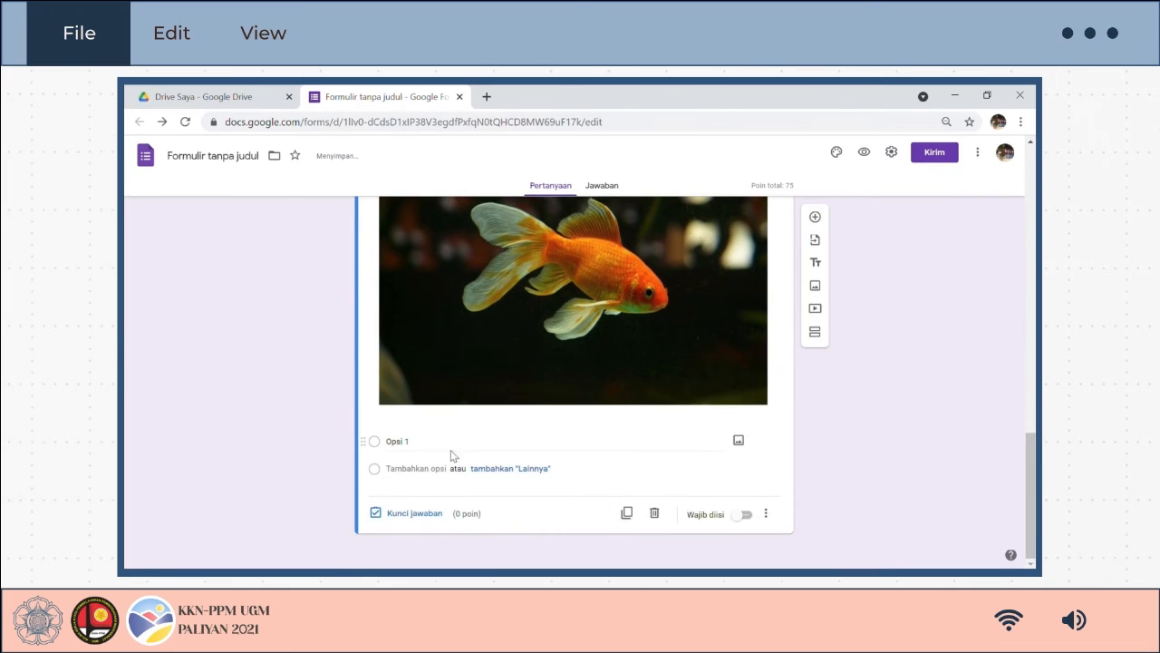
pyautogui.click(447, 447)
pyautogui.write('Insang')
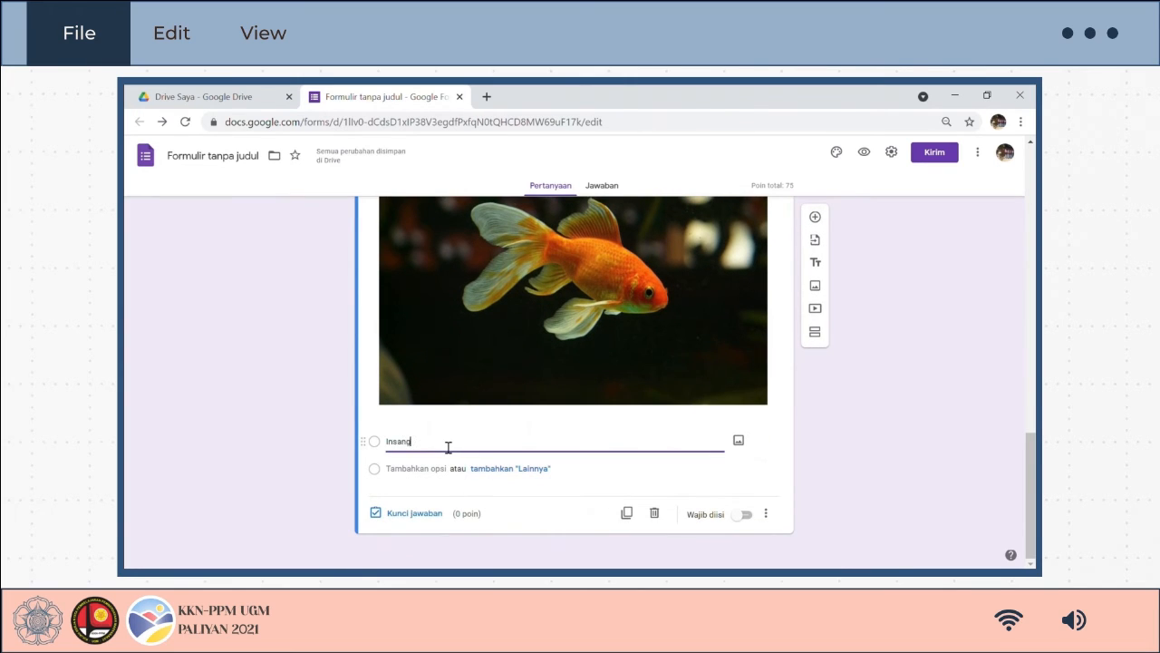
pyautogui.click(423, 469)
pyautogui.write('Pa')
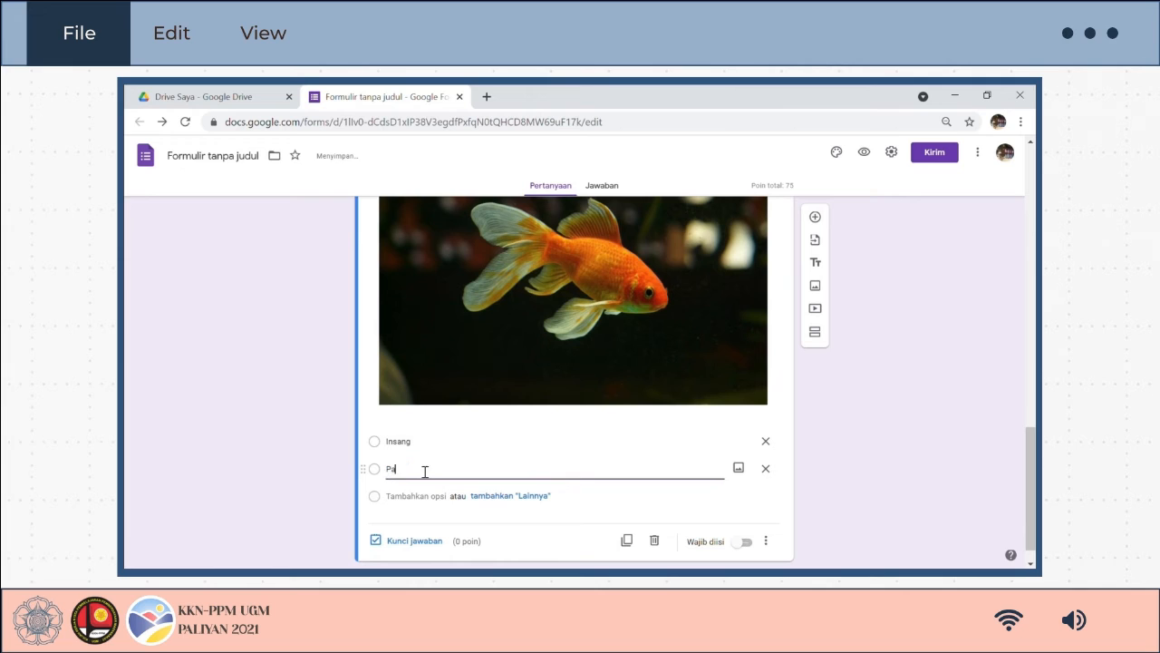
pyautogui.write('ru-paru')
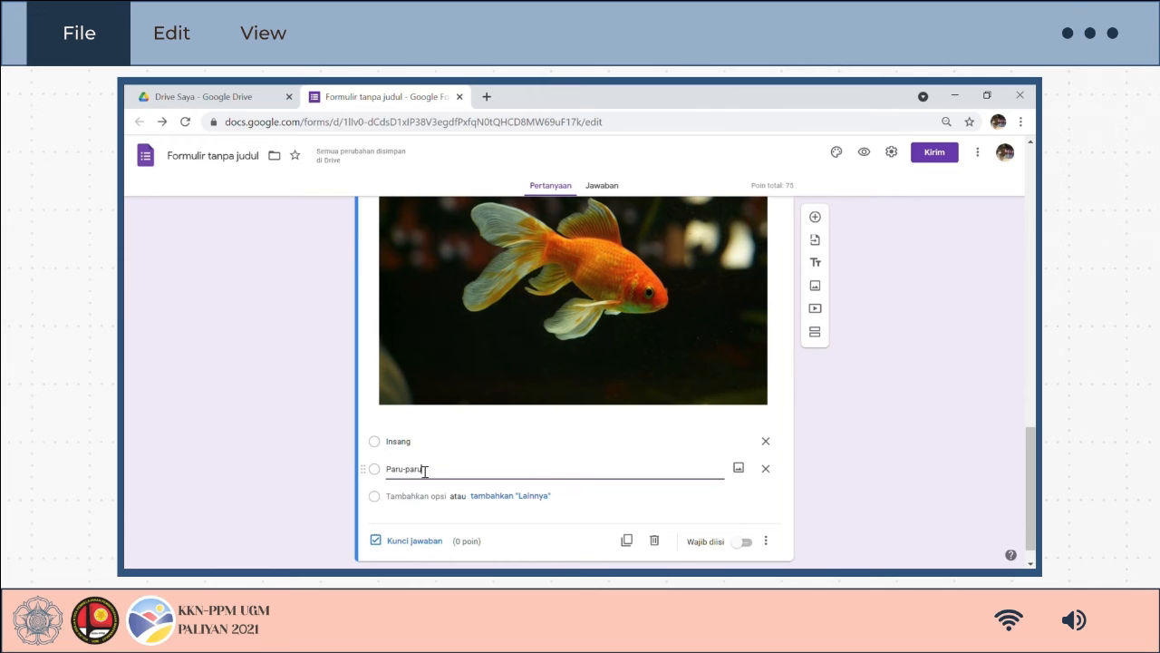
# Set "Insang" as the correct answer worth 25 points, and make the goldfish question required
pyautogui.click(415, 541)
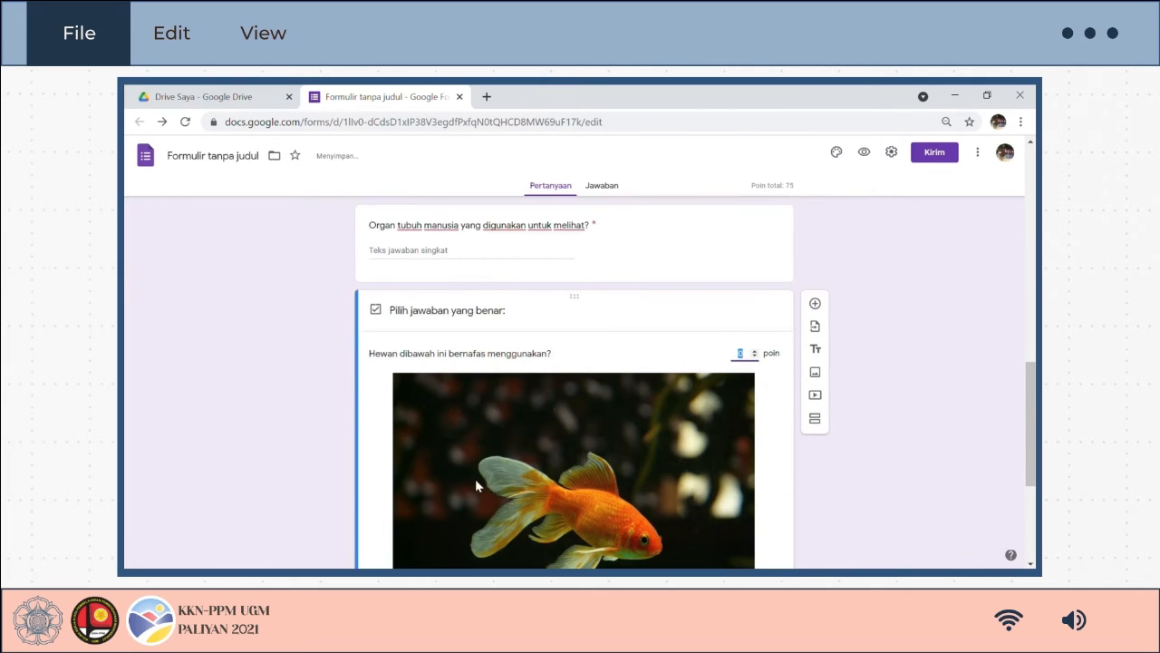
pyautogui.scroll(-3, 542, 373)
pyautogui.click(404, 430)
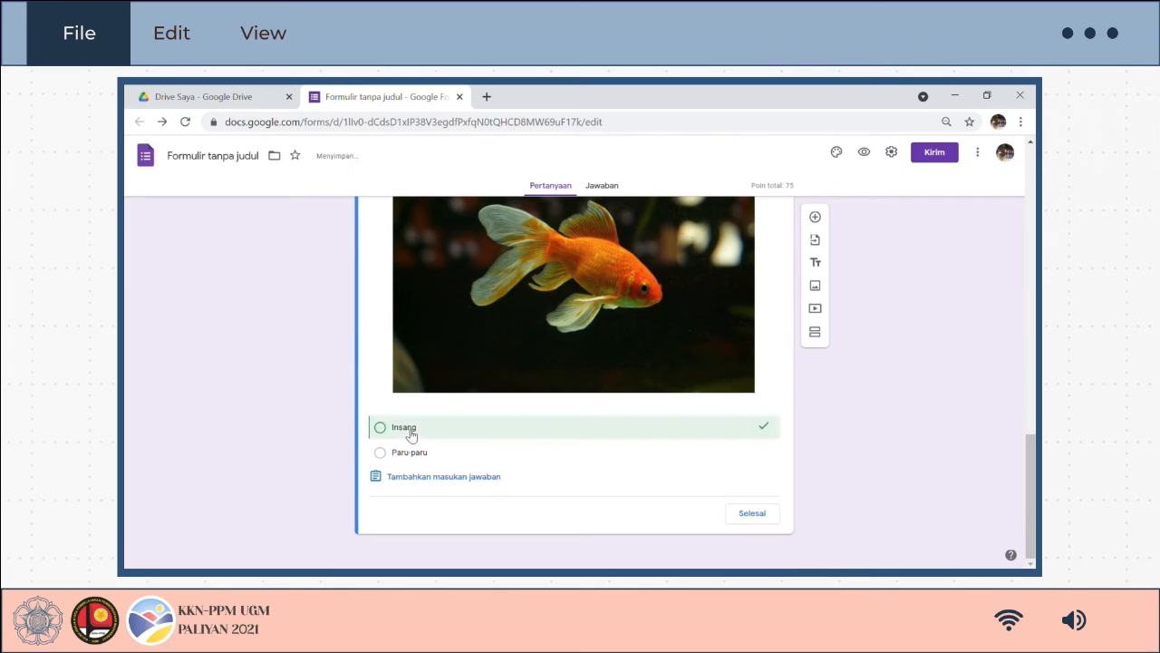
pyautogui.scroll(1, 671, 397)
pyautogui.scroll(3, 670, 397)
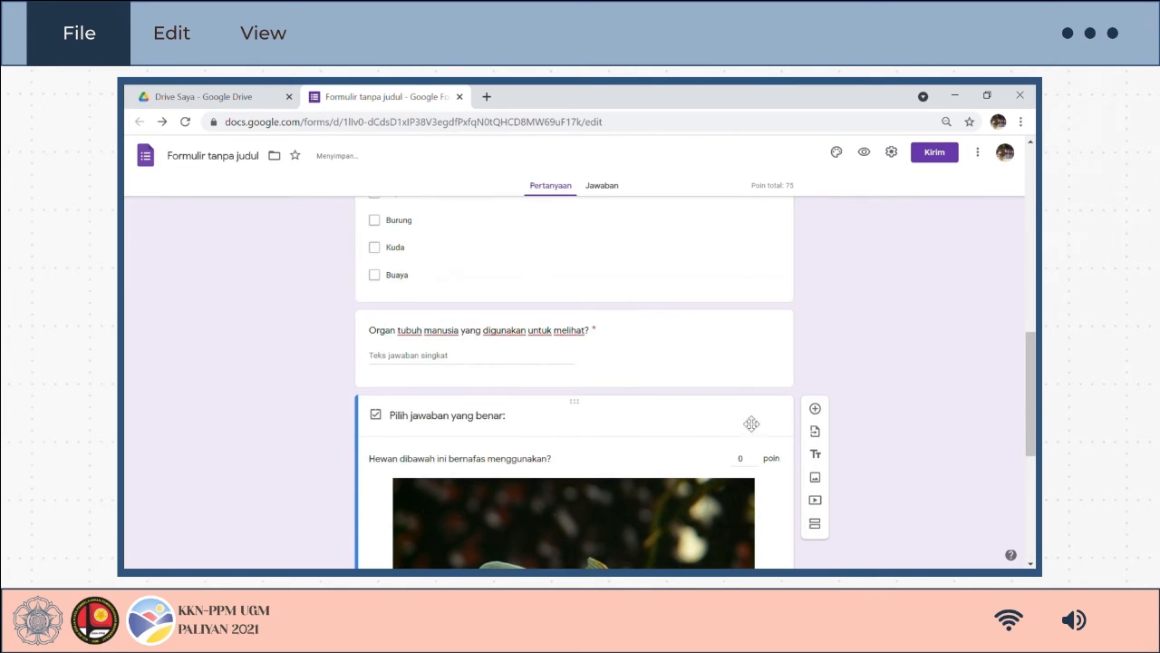
pyautogui.doubleClick(753, 460)
pyautogui.write('2')
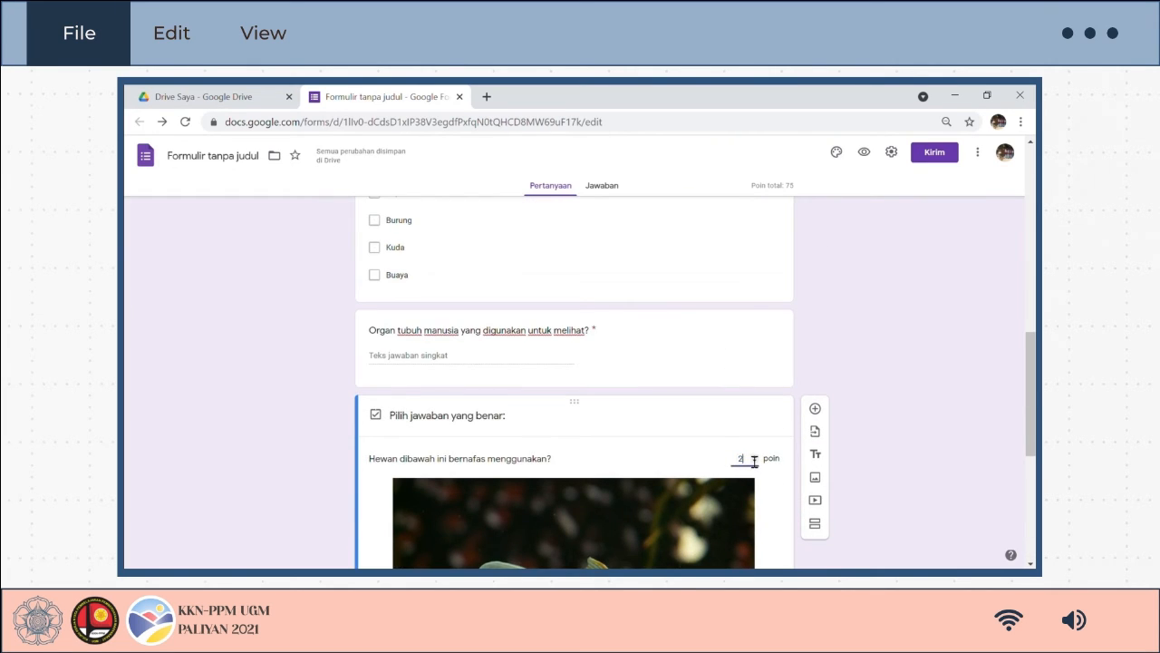
pyautogui.write('5')
pyautogui.scroll(-3, 757, 467)
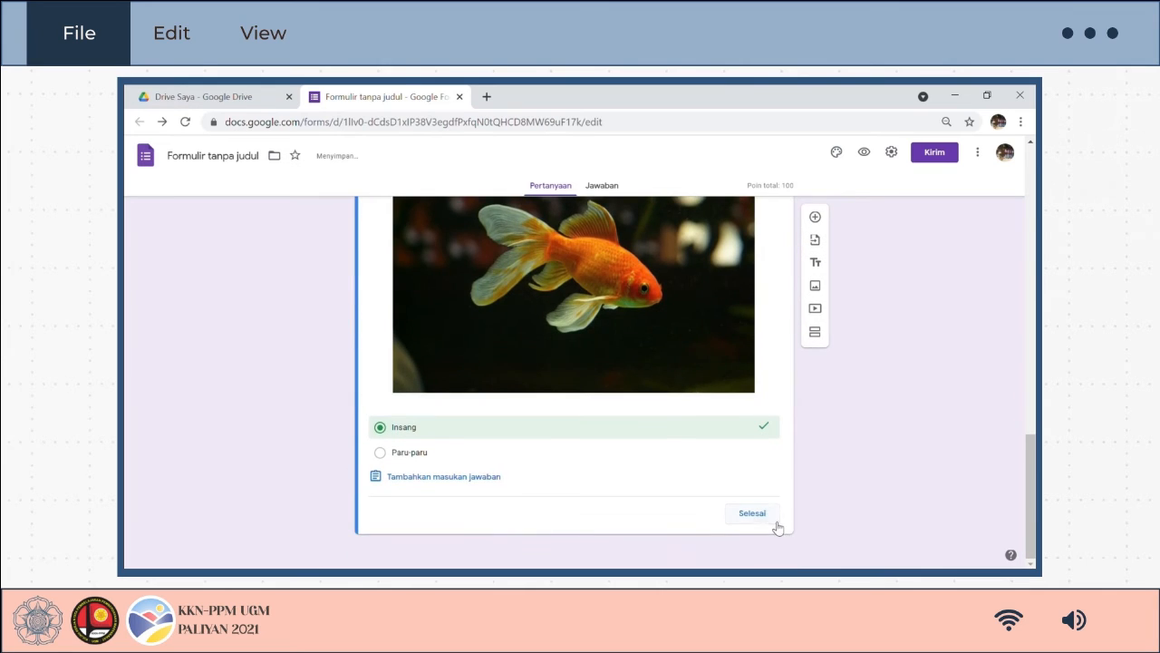
pyautogui.click(775, 524)
pyautogui.scroll(-3, 751, 524)
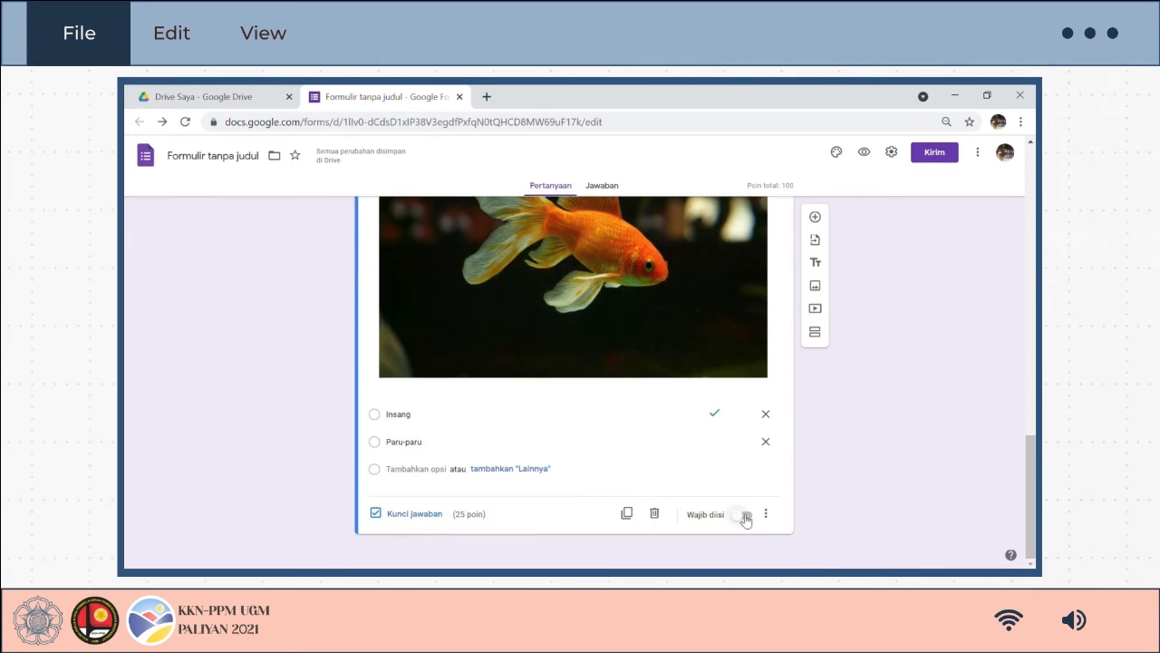
pyautogui.click(745, 515)
# Preview the quiz, fill in the student's name and attendance number (No Presensi), and continue to the SOAL ULANGAN section
pyautogui.scroll(15, 877, 490)
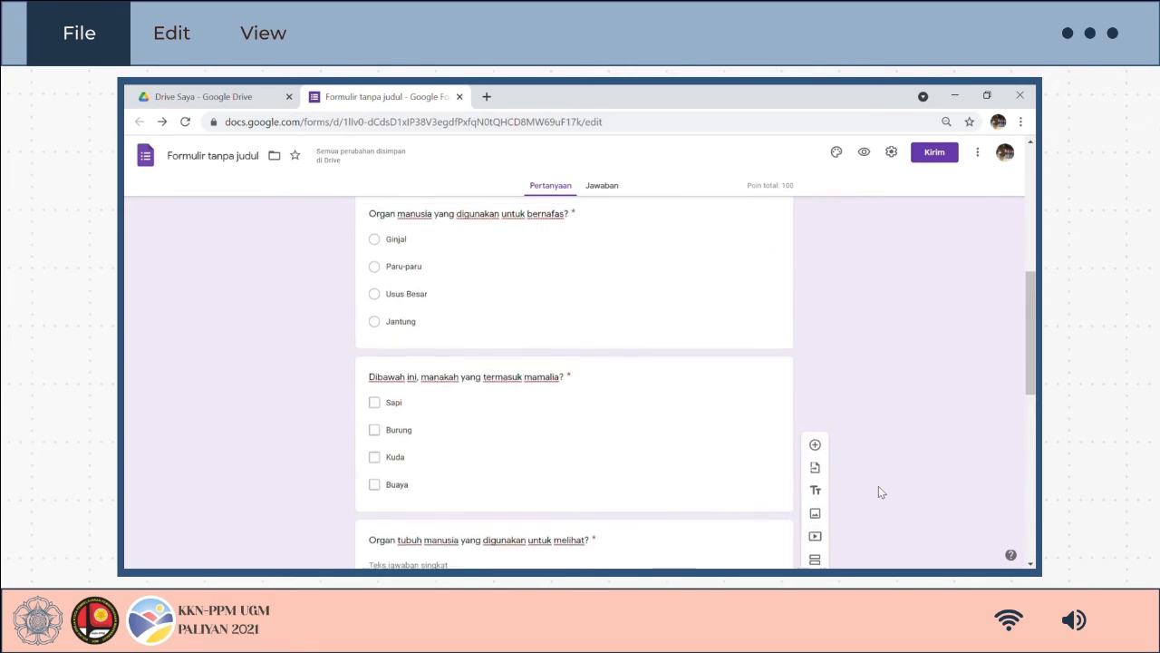
pyautogui.scroll(3, 879, 486)
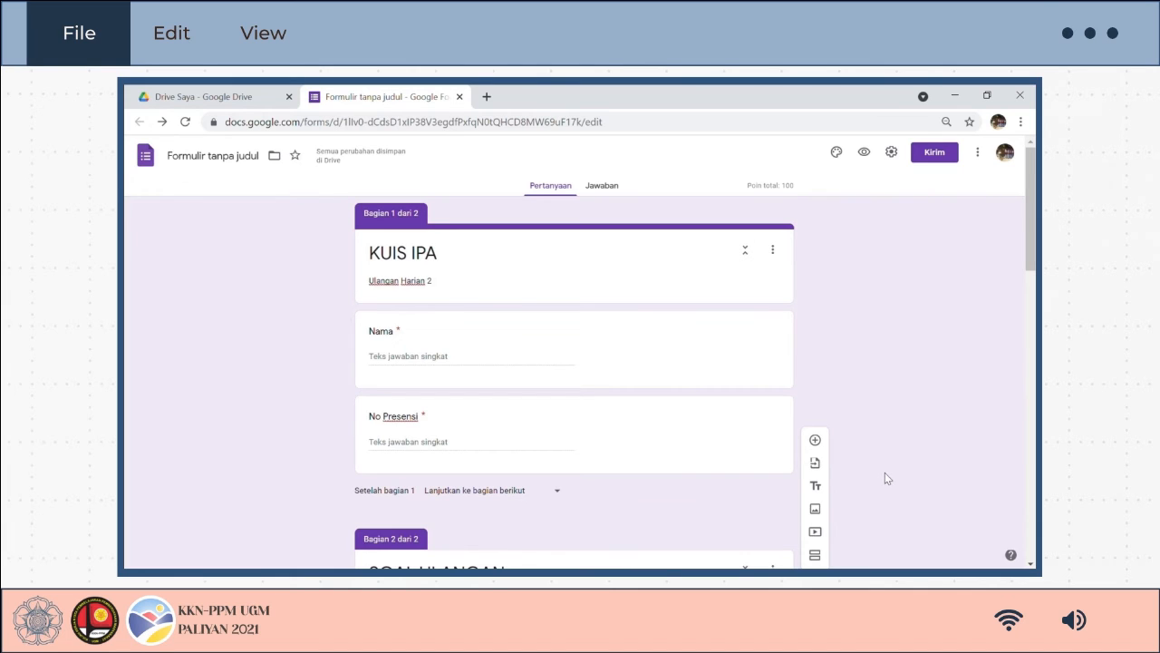
pyautogui.click(864, 155)
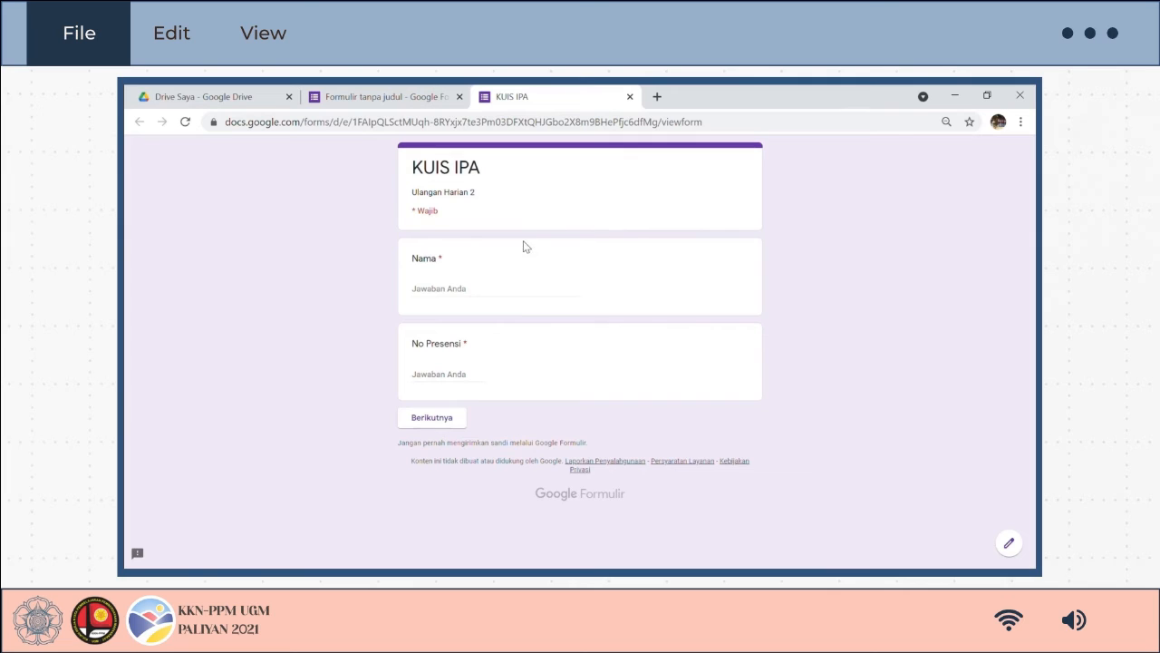
pyautogui.click(475, 290)
pyautogui.write('Oktsa')
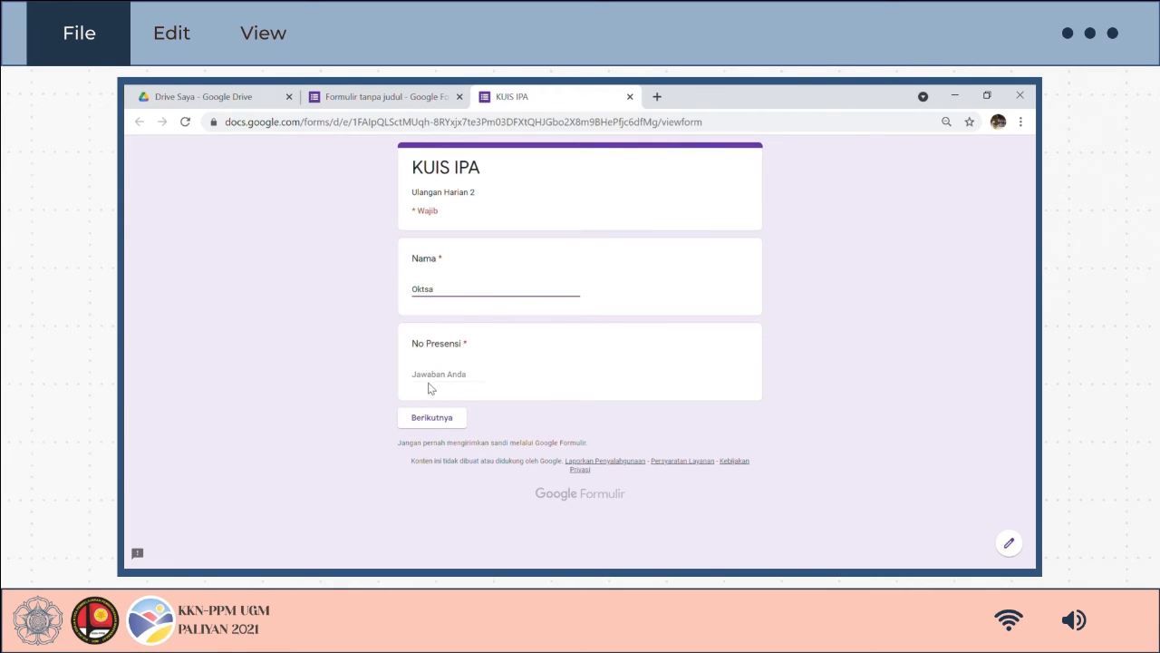
pyautogui.click(440, 379)
pyautogui.write('12')
pyautogui.click(442, 426)
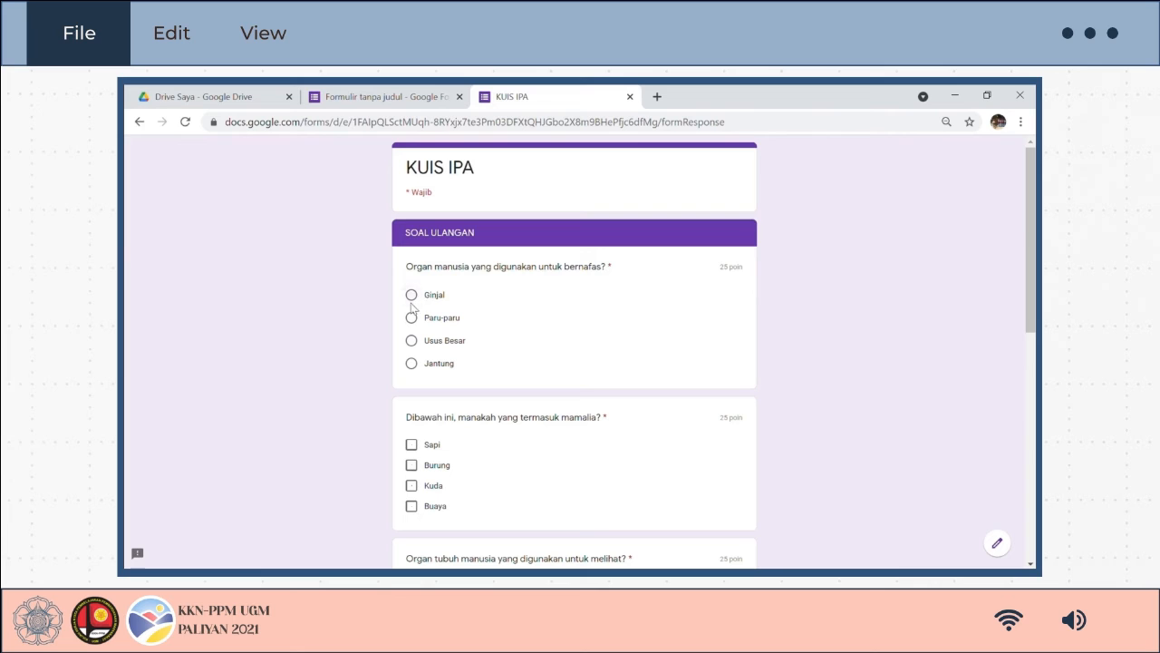
# Answer the breathing-organ question with "Paru-paru" and select "Kuda" and "Burung" for the mammal question
pyautogui.click(411, 317)
pyautogui.scroll(-3, 481, 320)
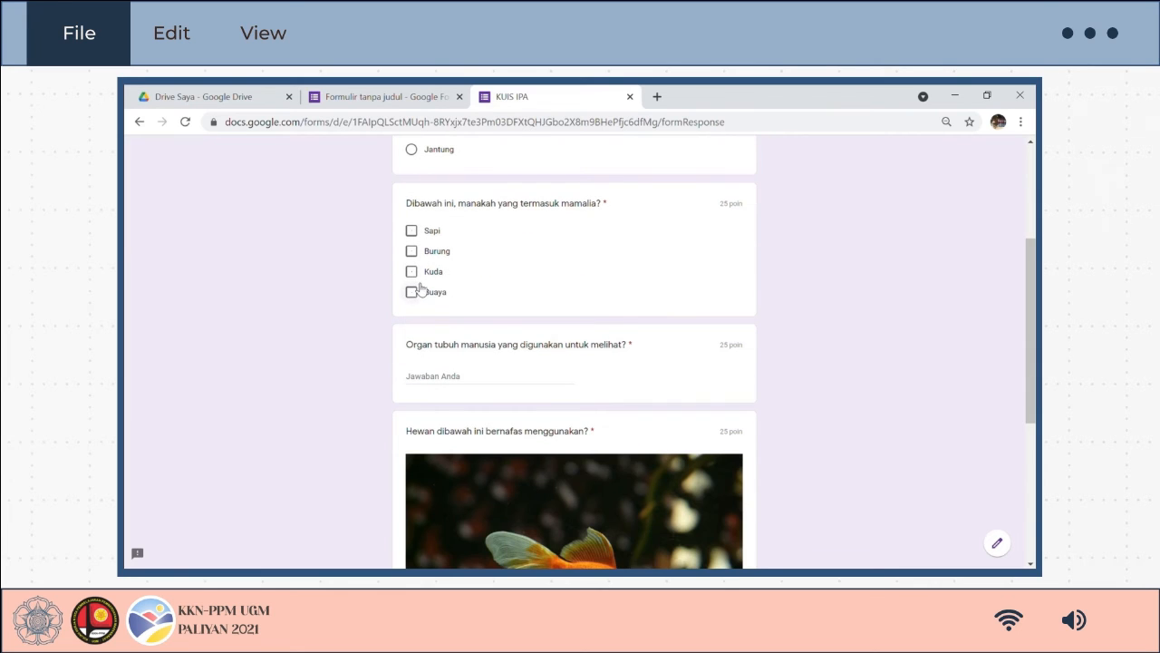
pyautogui.click(413, 271)
pyautogui.click(413, 251)
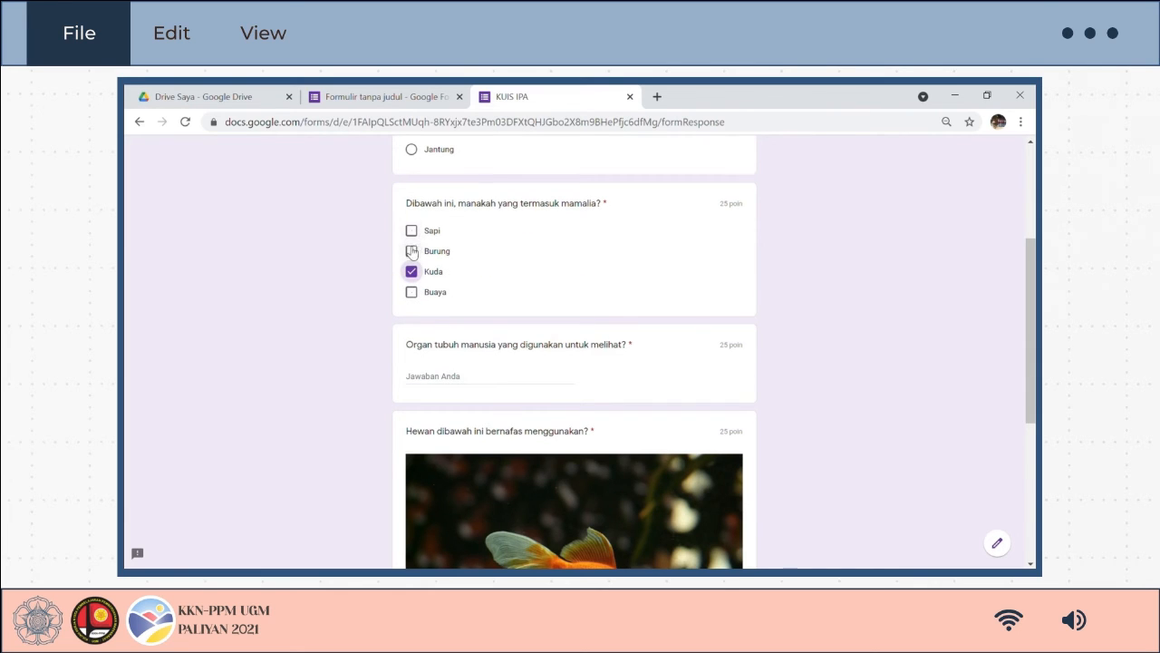
# Answer the sight-organ question with "mata" and choose "Insang" for the goldfish question
pyautogui.click(519, 389)
pyautogui.write('mata')
pyautogui.scroll(-5, 519, 388)
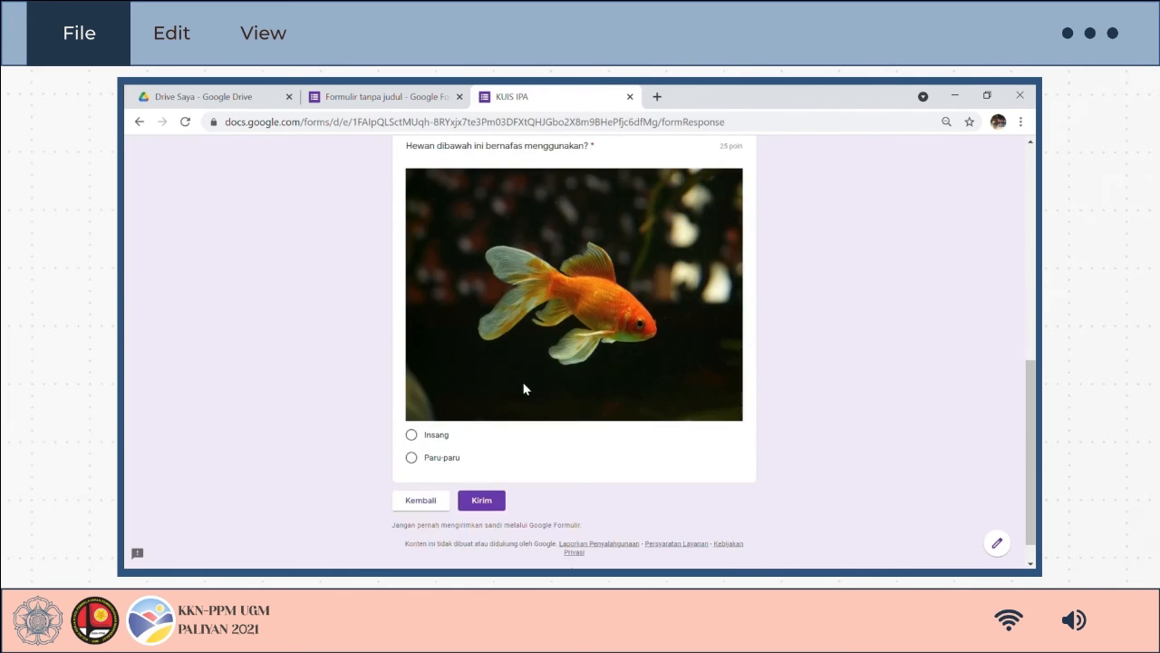
pyautogui.click(411, 435)
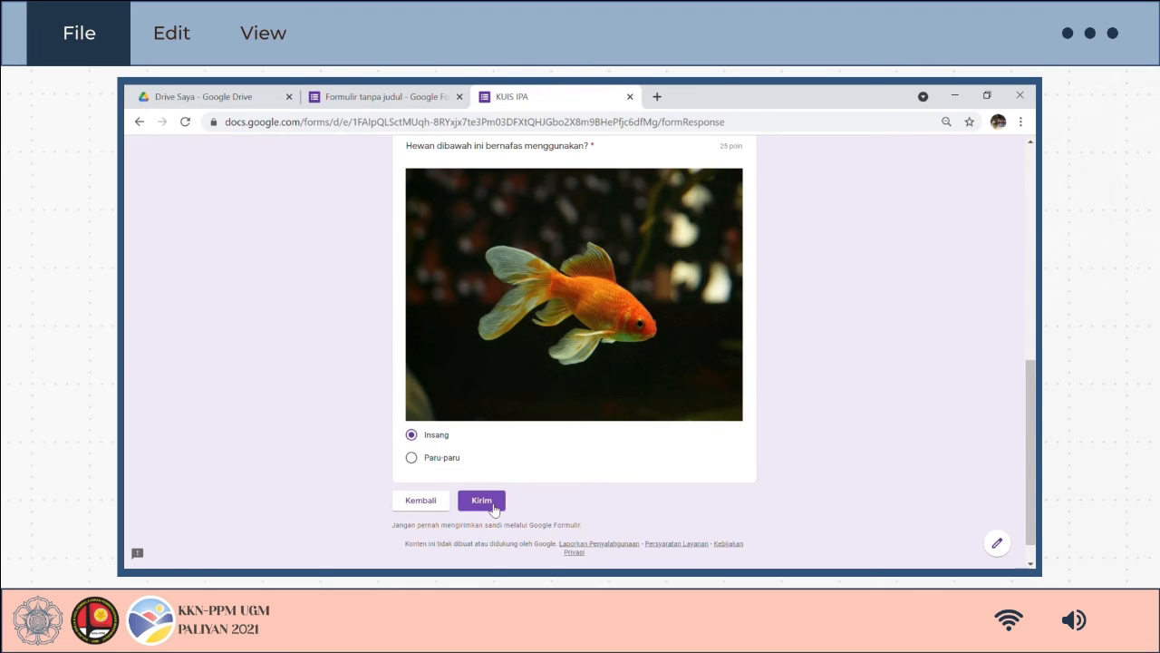
# Submit the completed quiz and review the scored answers for every question
pyautogui.click(494, 508)
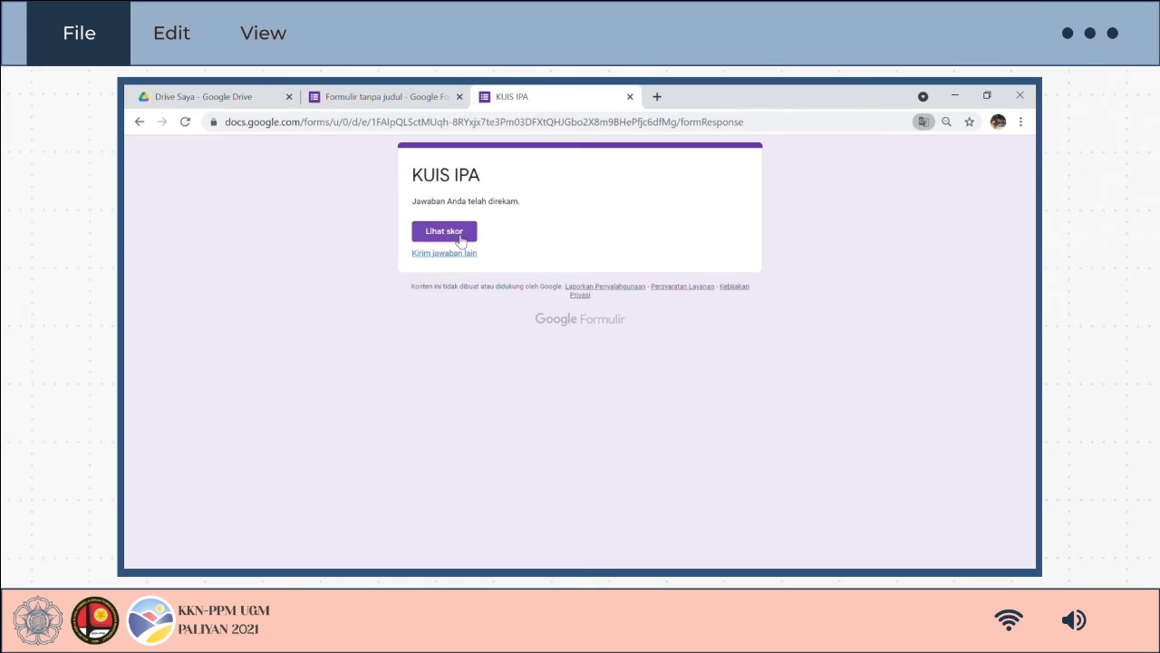
pyautogui.click(461, 236)
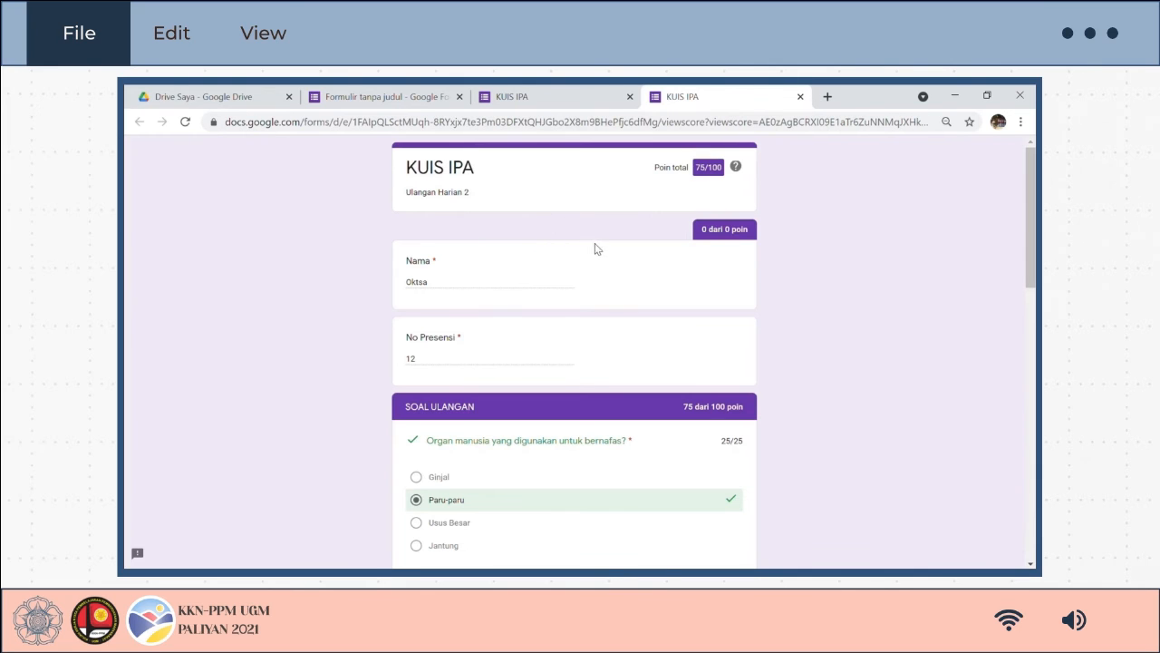
pyautogui.scroll(-3, 596, 248)
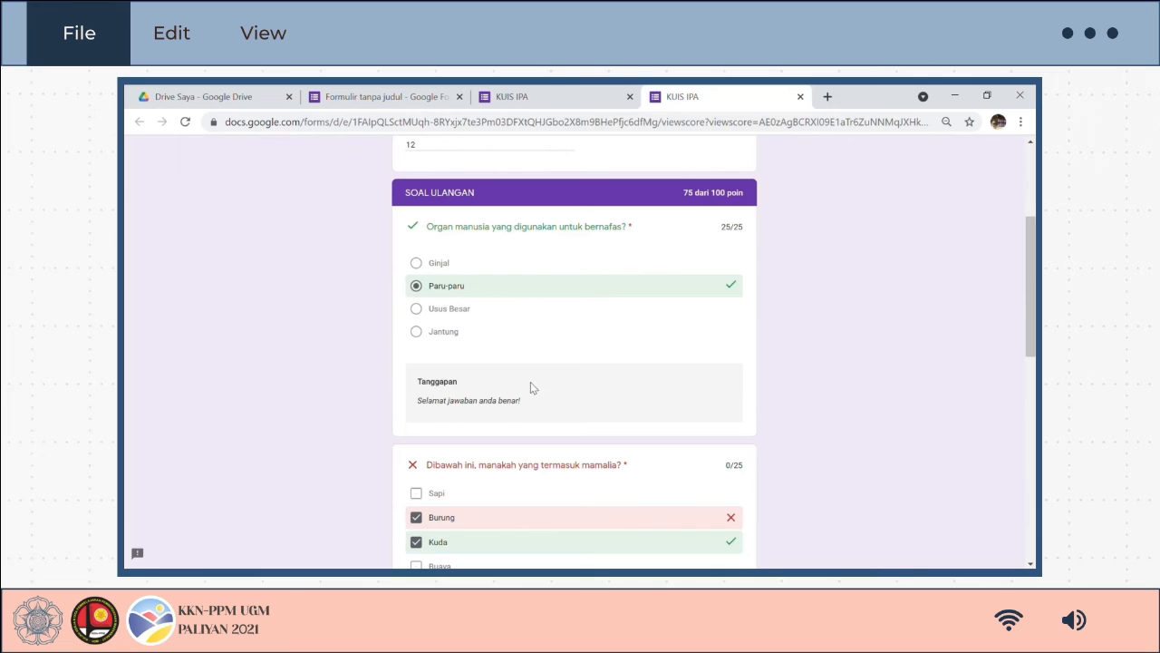
pyautogui.scroll(-2, 532, 385)
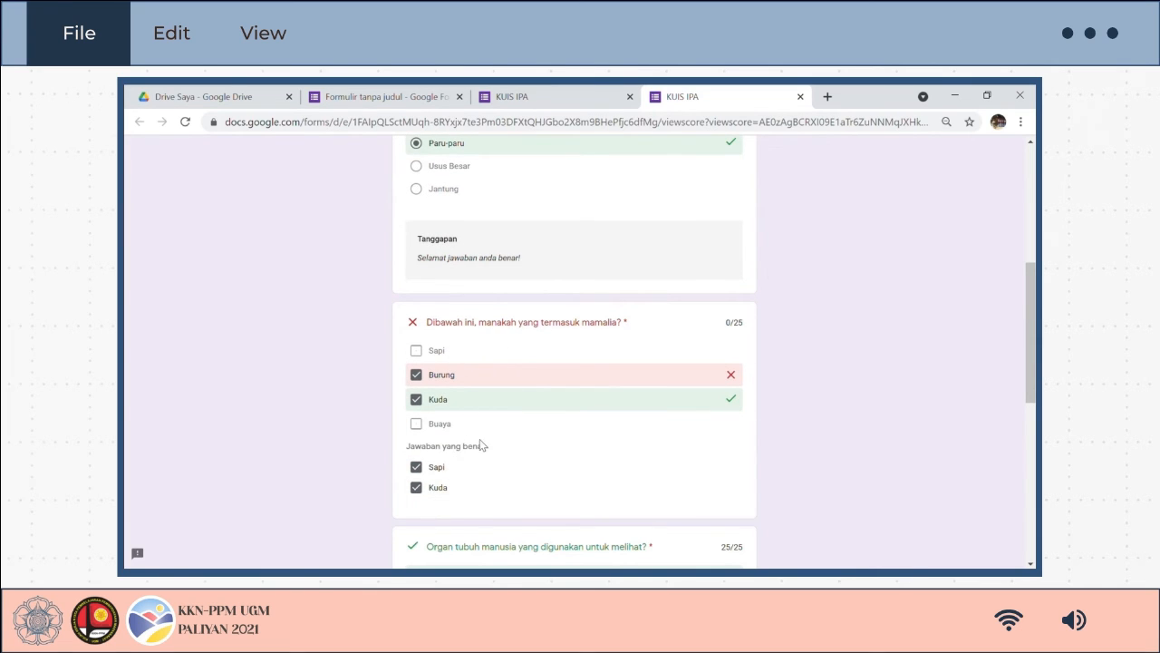
pyautogui.scroll(-3, 484, 442)
pyautogui.scroll(-4, 503, 417)
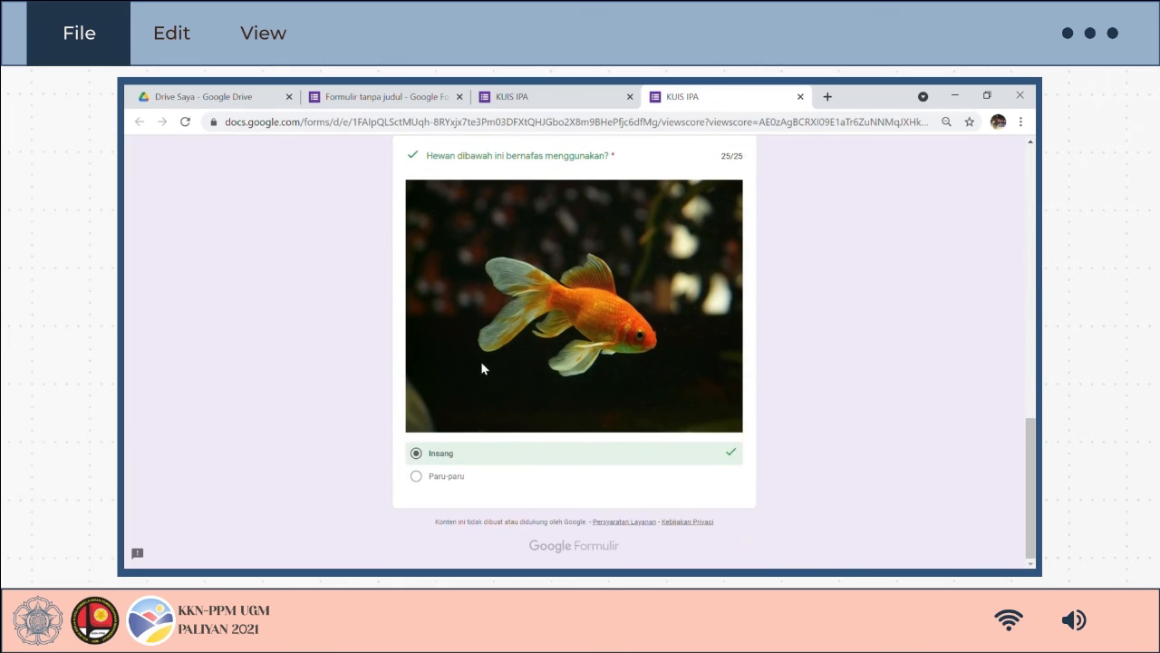
pyautogui.scroll(15, 624, 377)
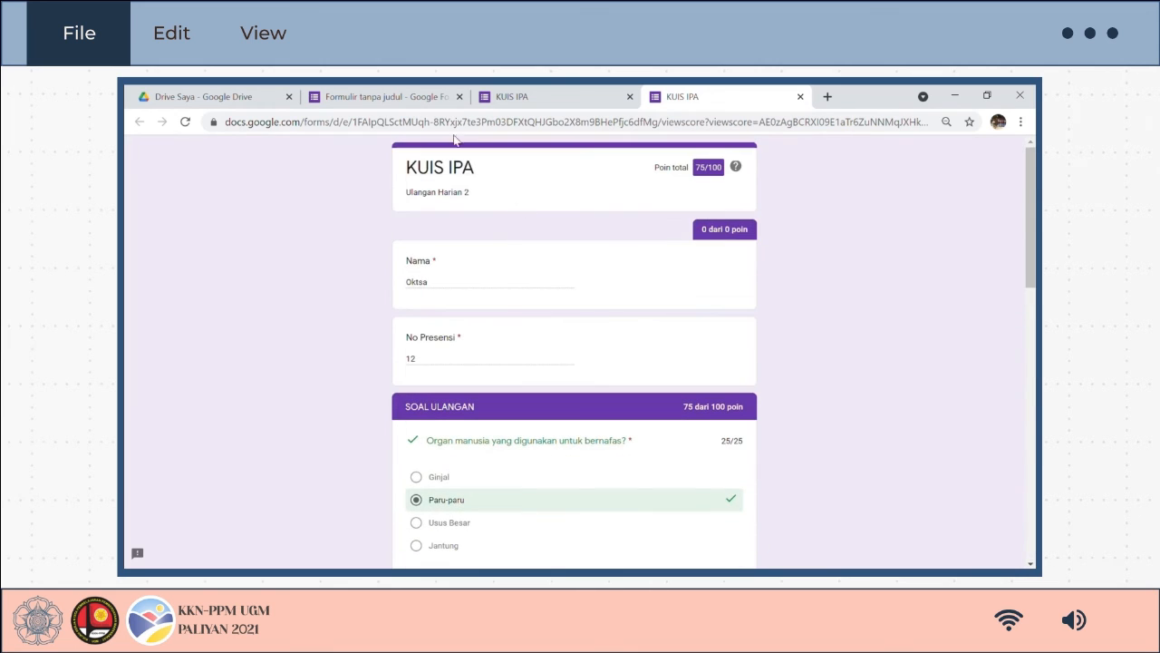
# Switch back to the form editor and look through the summary of the collected responses
pyautogui.click(387, 88)
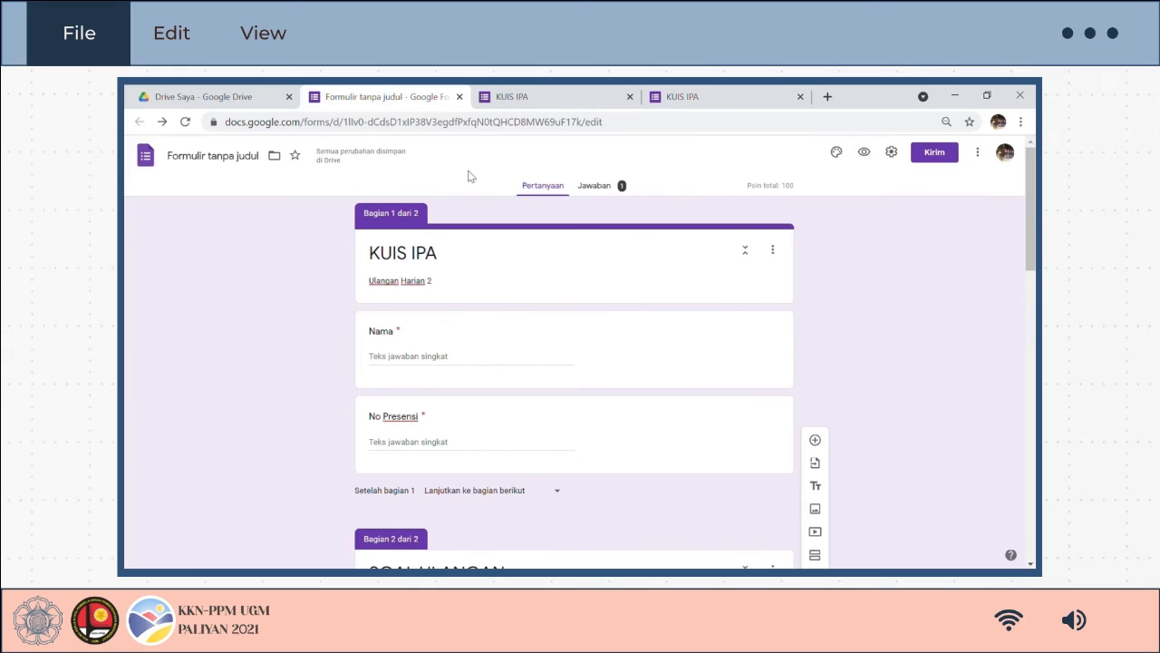
pyautogui.click(600, 196)
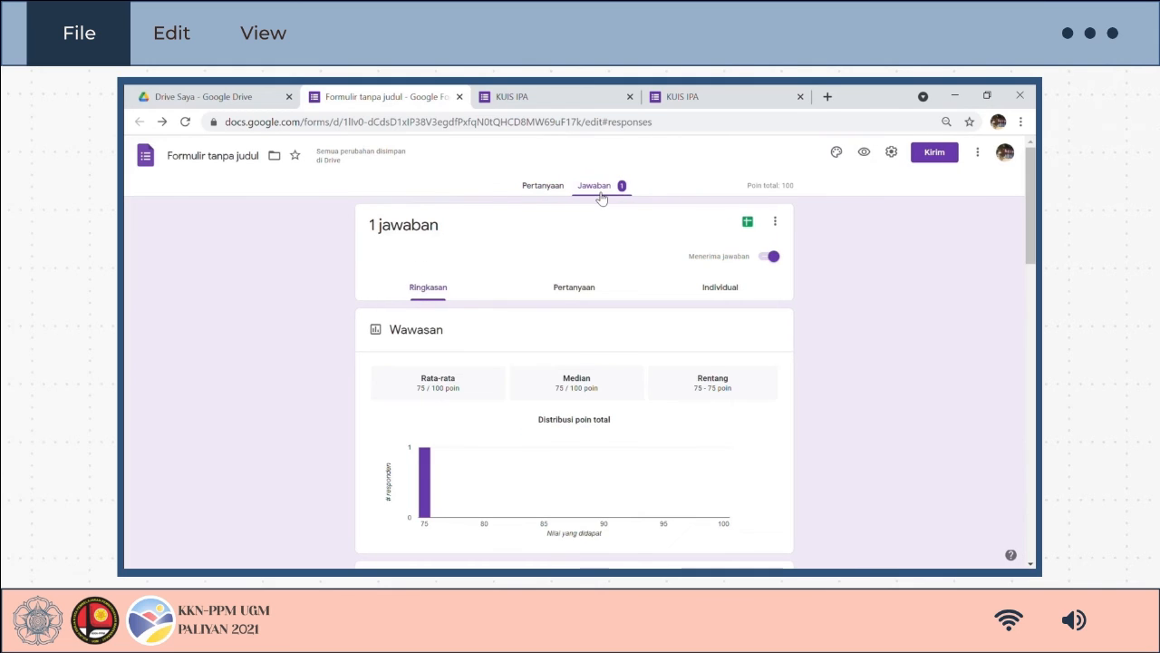
pyautogui.scroll(-2, 595, 310)
pyautogui.scroll(-12, 595, 310)
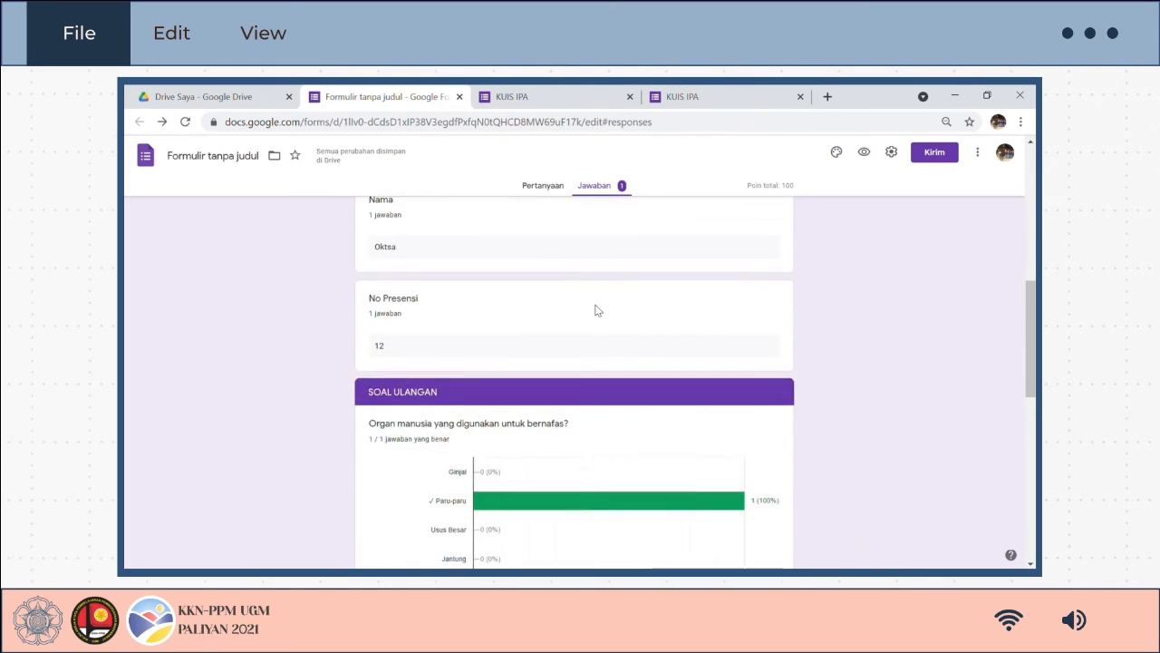
pyautogui.scroll(7, 607, 324)
pyautogui.scroll(7, 607, 324)
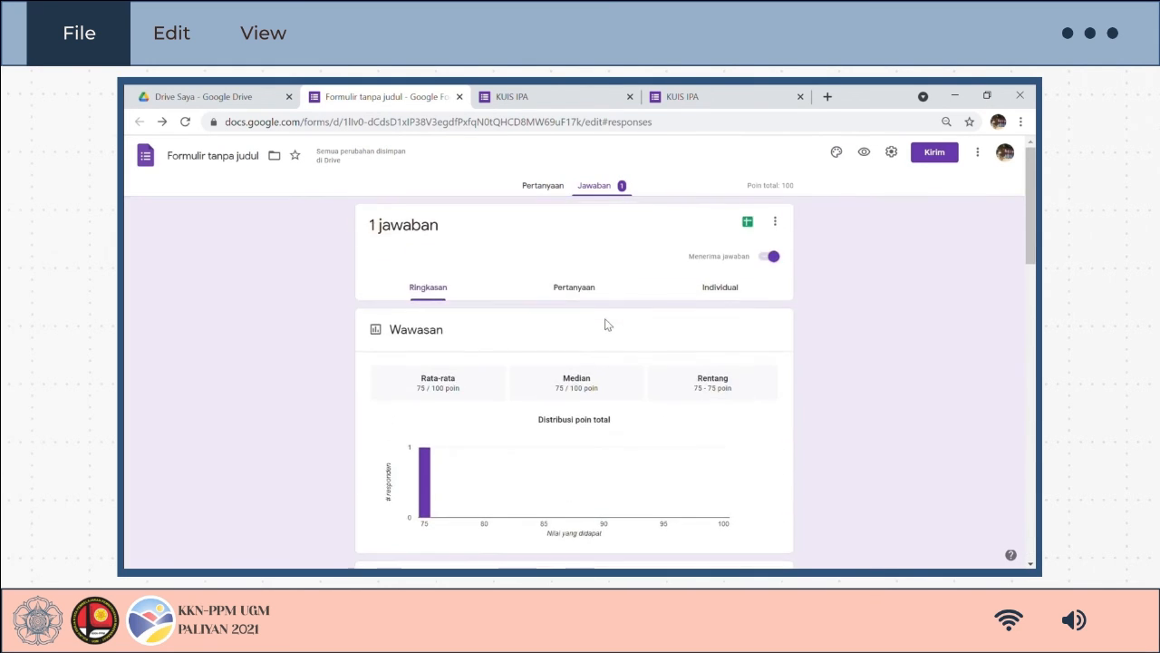
# Turn accepting responses off and back on, and view the additional response options without choosing any
pyautogui.click(773, 257)
pyautogui.click(774, 257)
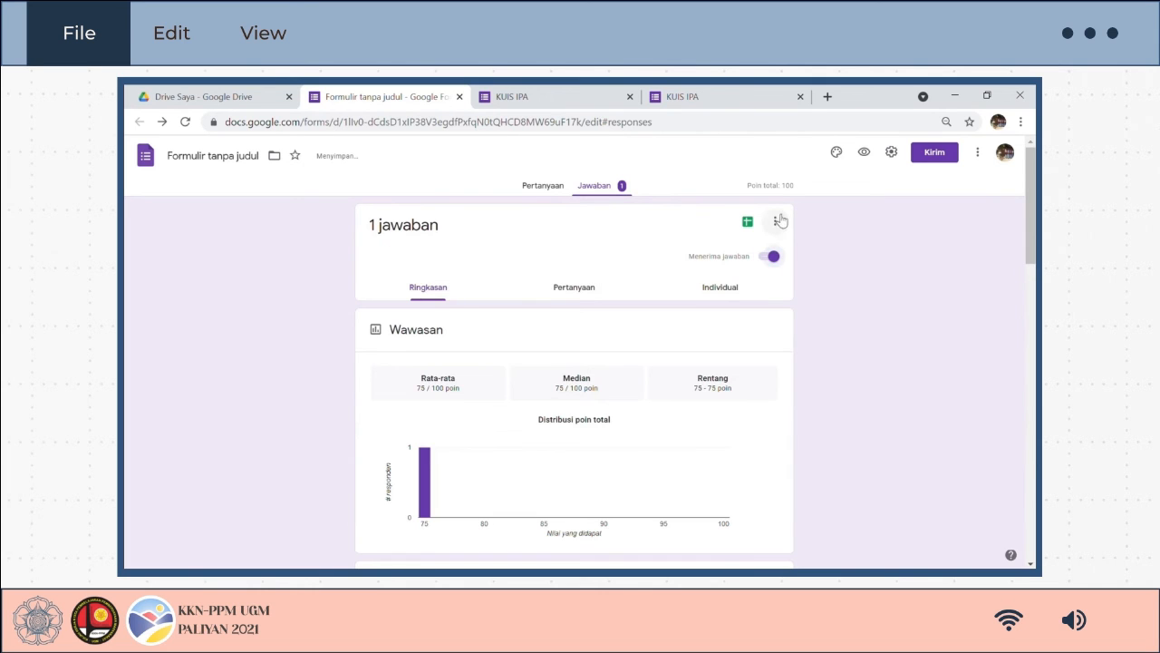
pyautogui.click(779, 221)
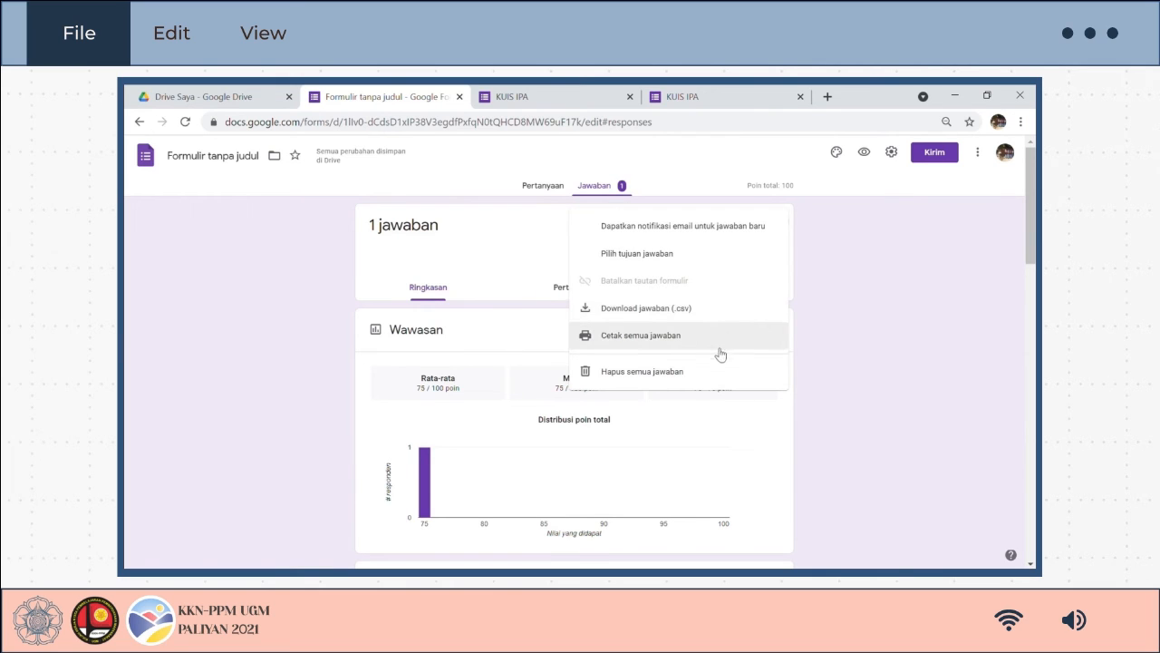
pyautogui.click(879, 282)
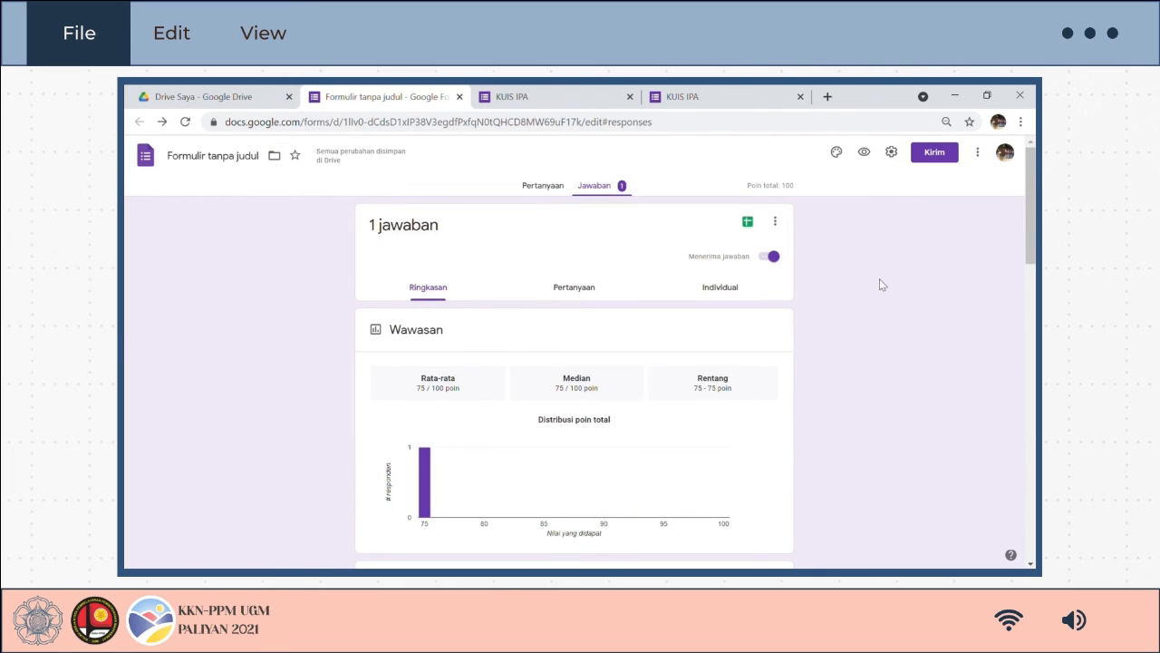
# Name the form file "KUIS IPA" and create the new response spreadsheet "KUIS IPA (Jawaban)" for its answers
pyautogui.click(747, 222)
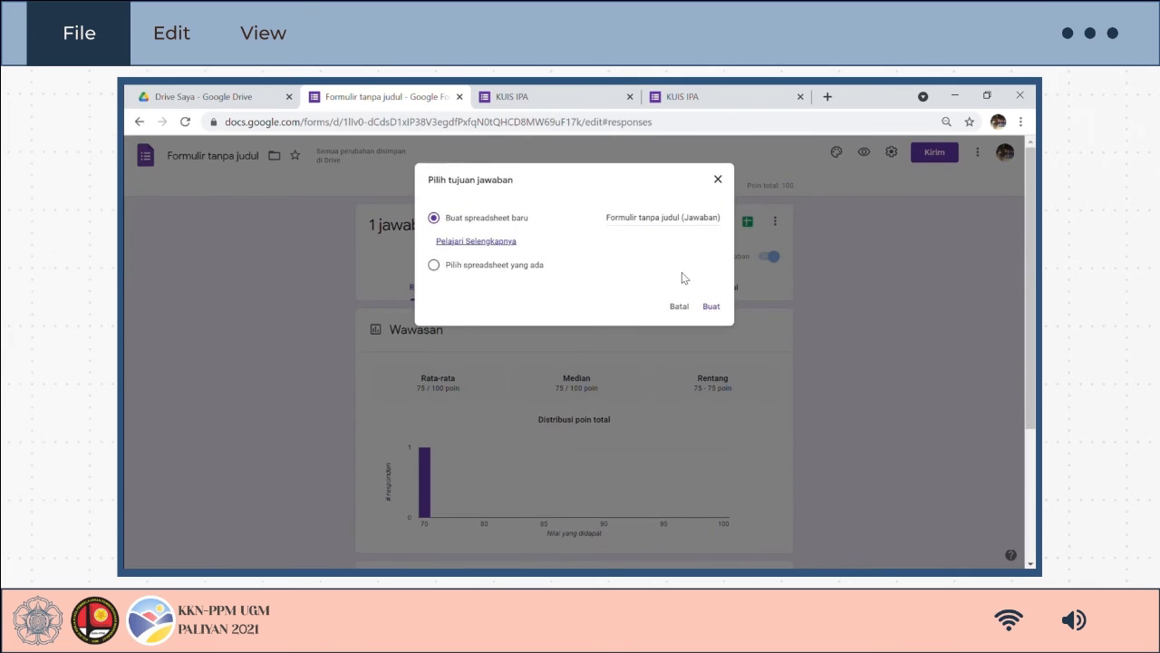
pyautogui.click(718, 178)
pyautogui.click(256, 164)
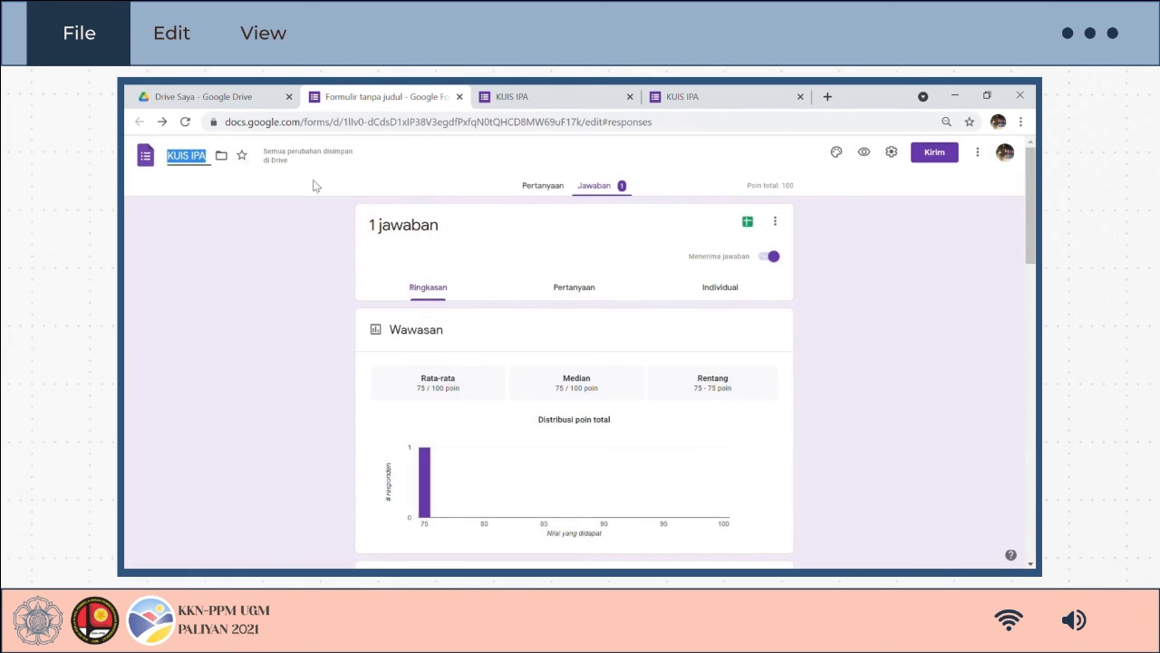
pyautogui.click(750, 224)
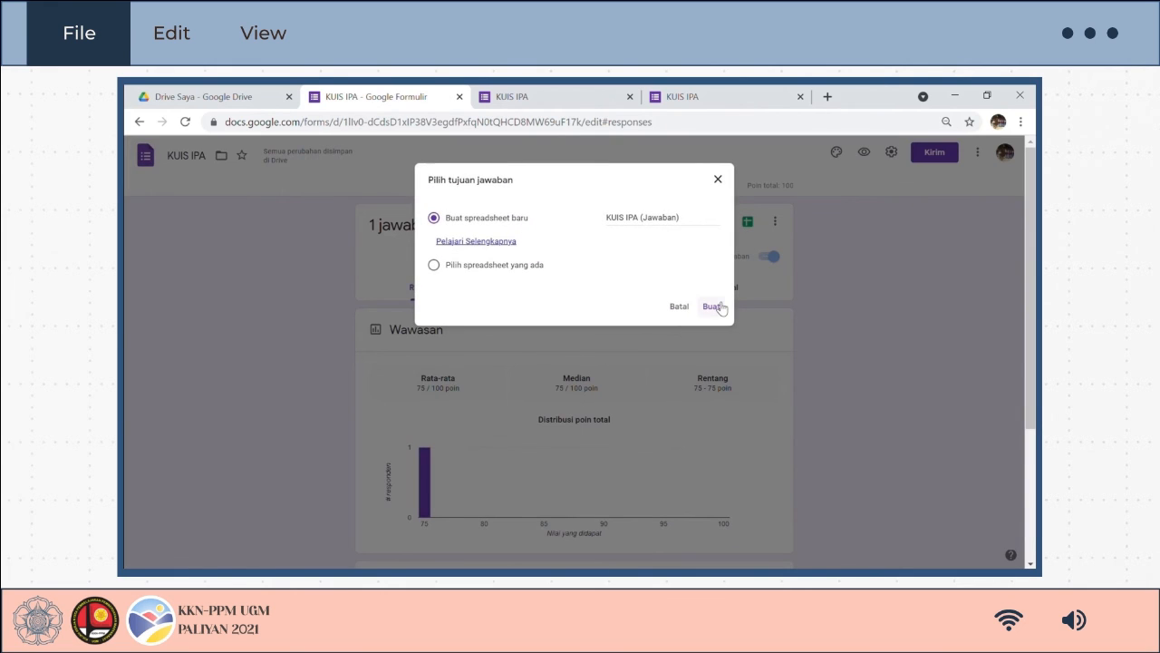
pyautogui.click(717, 306)
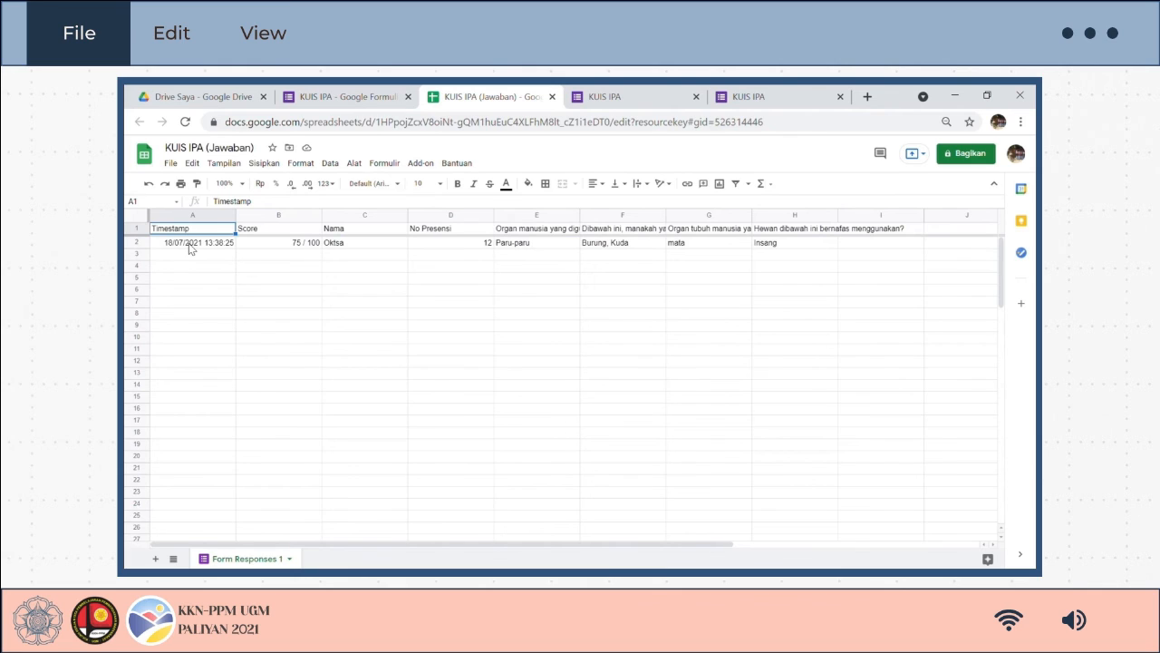
# Inspect the score, name and breathing-organ answer in the first response row of the spreadsheet
pyautogui.click(301, 246)
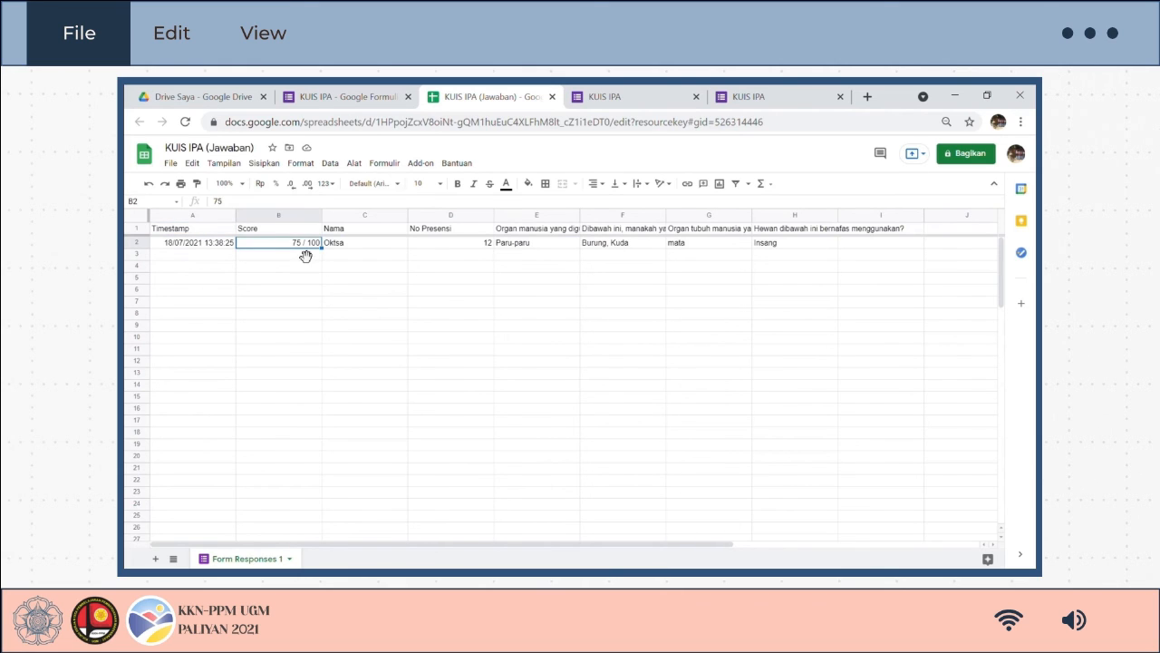
pyautogui.click(382, 252)
pyautogui.click(514, 250)
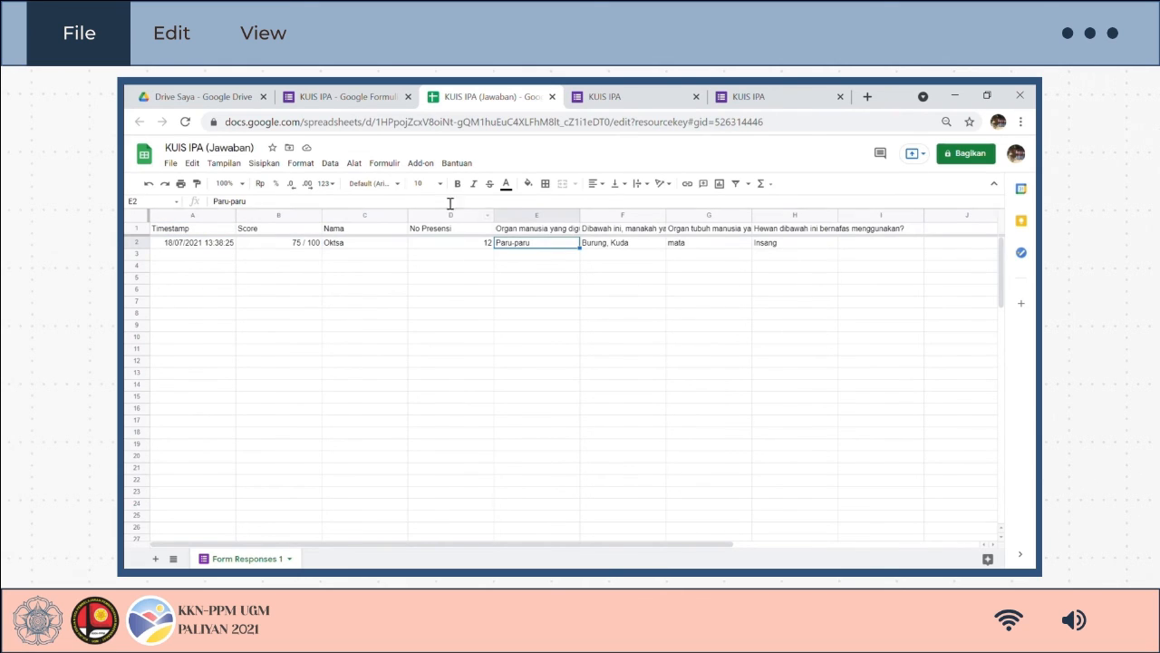
# Return to the form's questions, and check Google Drive for the saved quiz form and response spreadsheet after refreshing it
pyautogui.click(381, 97)
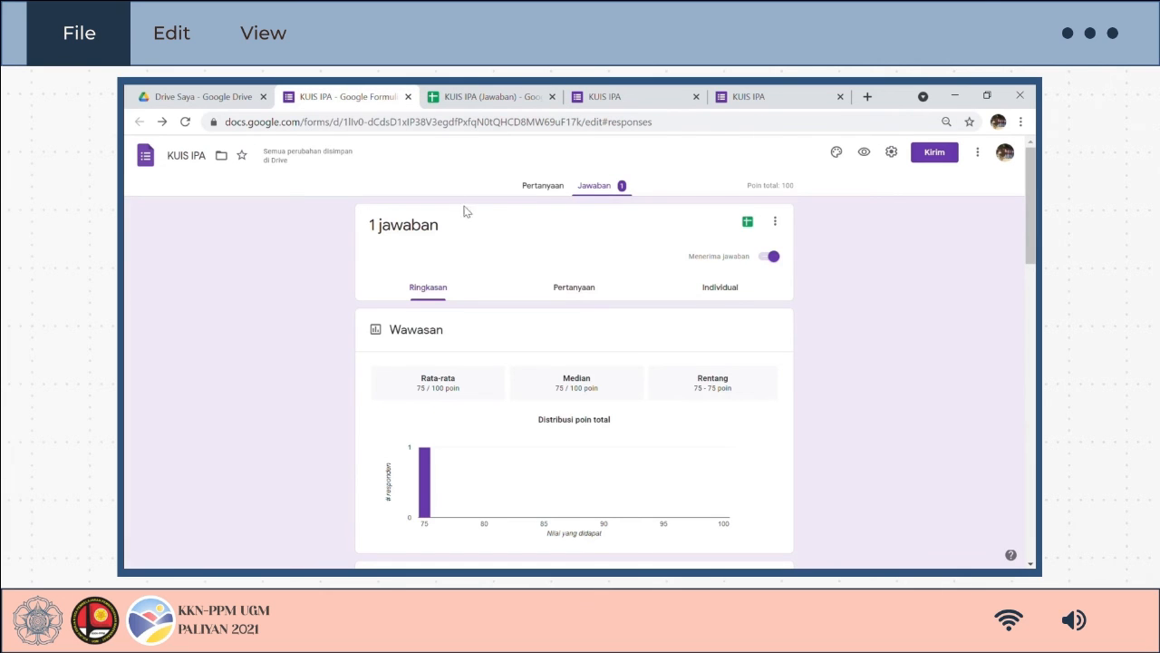
pyautogui.click(549, 192)
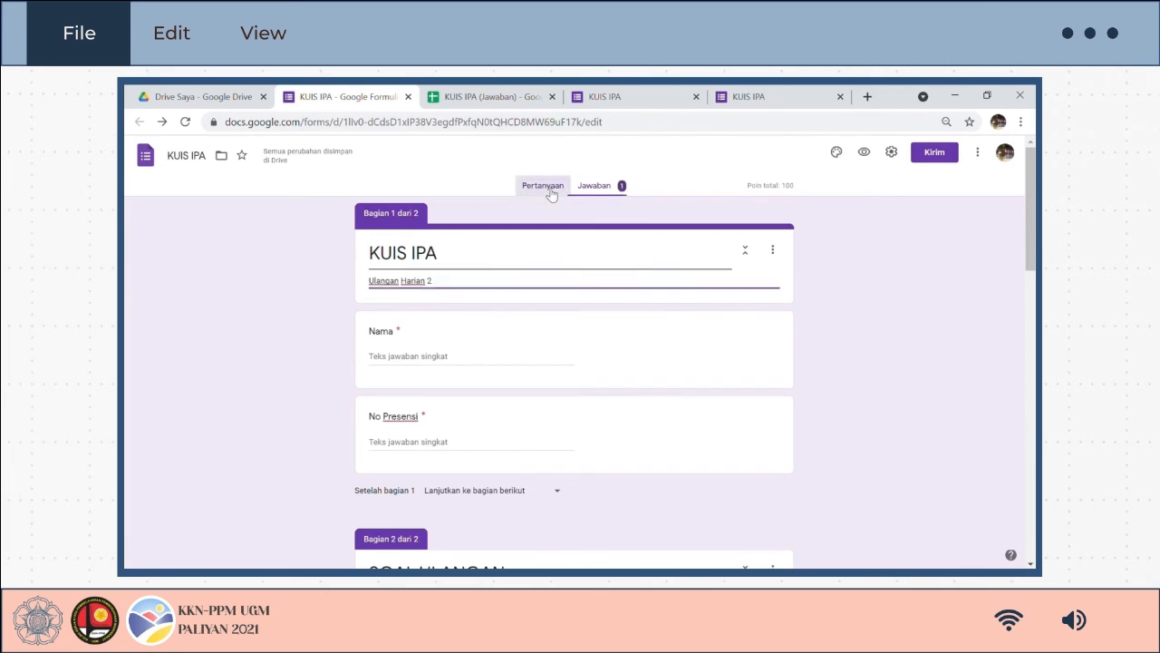
pyautogui.click(222, 97)
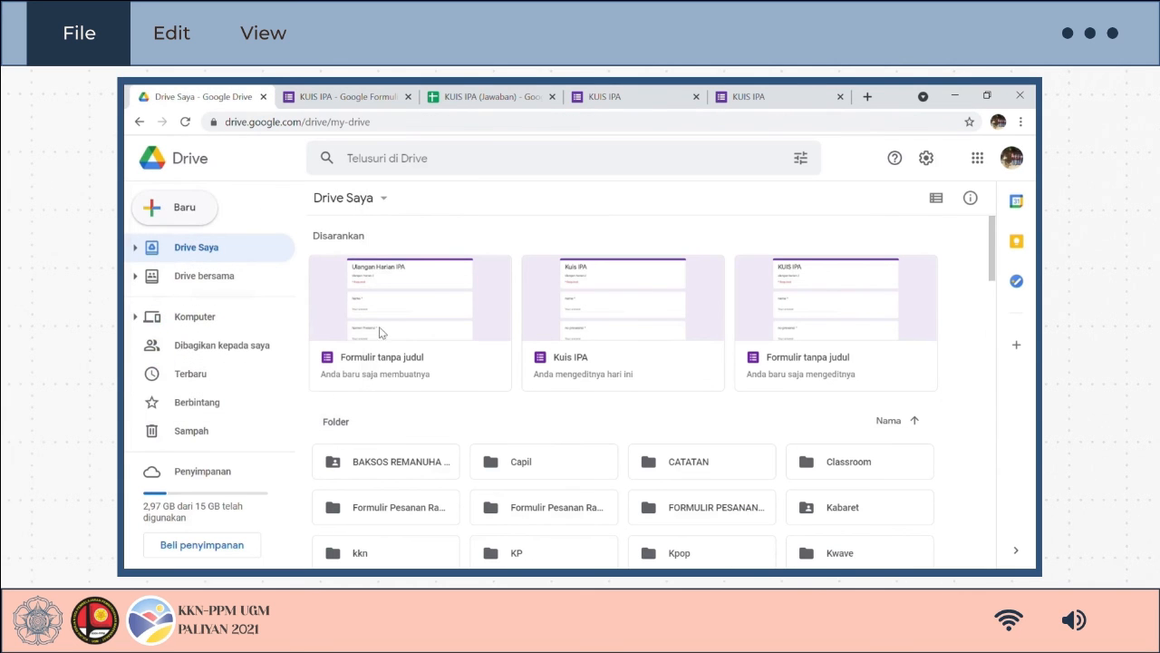
pyautogui.click(187, 123)
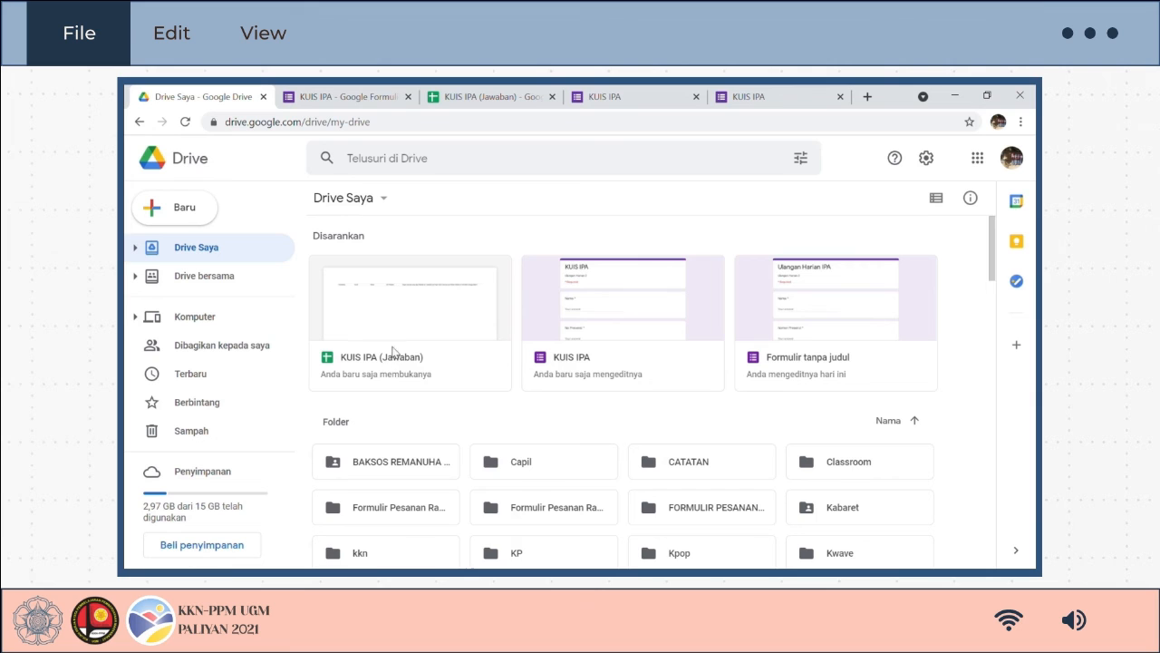
pyautogui.scroll(-1, 407, 299)
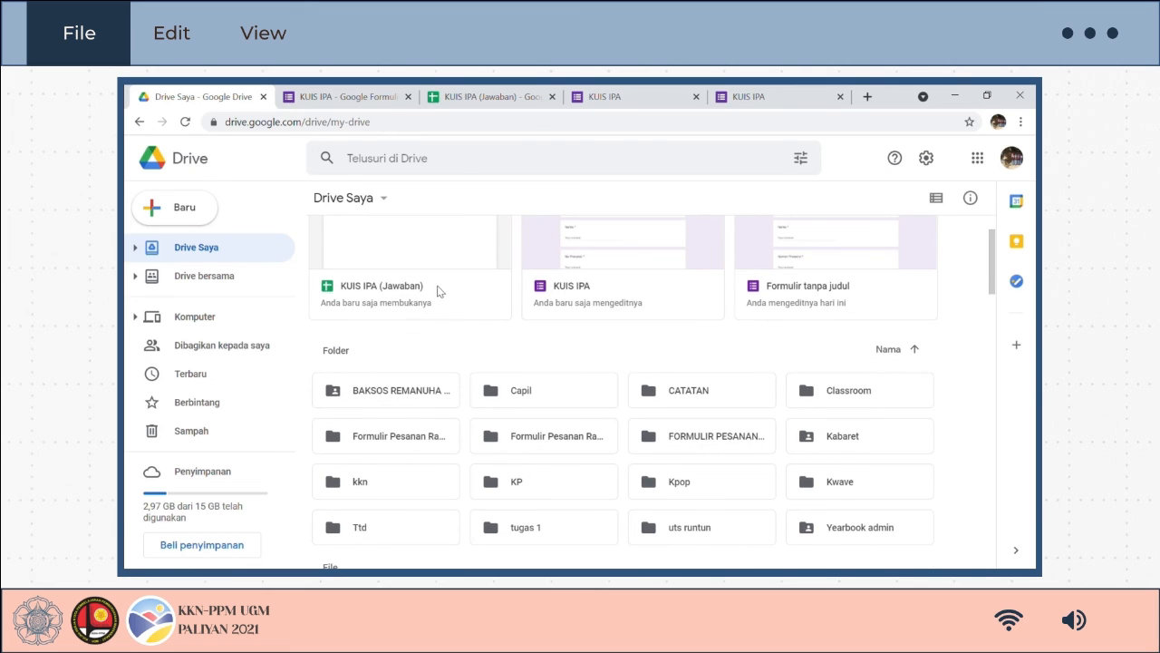
pyautogui.scroll(1, 444, 292)
# Copy the shortened share link of the KUIS IPA form and close the sending dialog
pyautogui.click(343, 96)
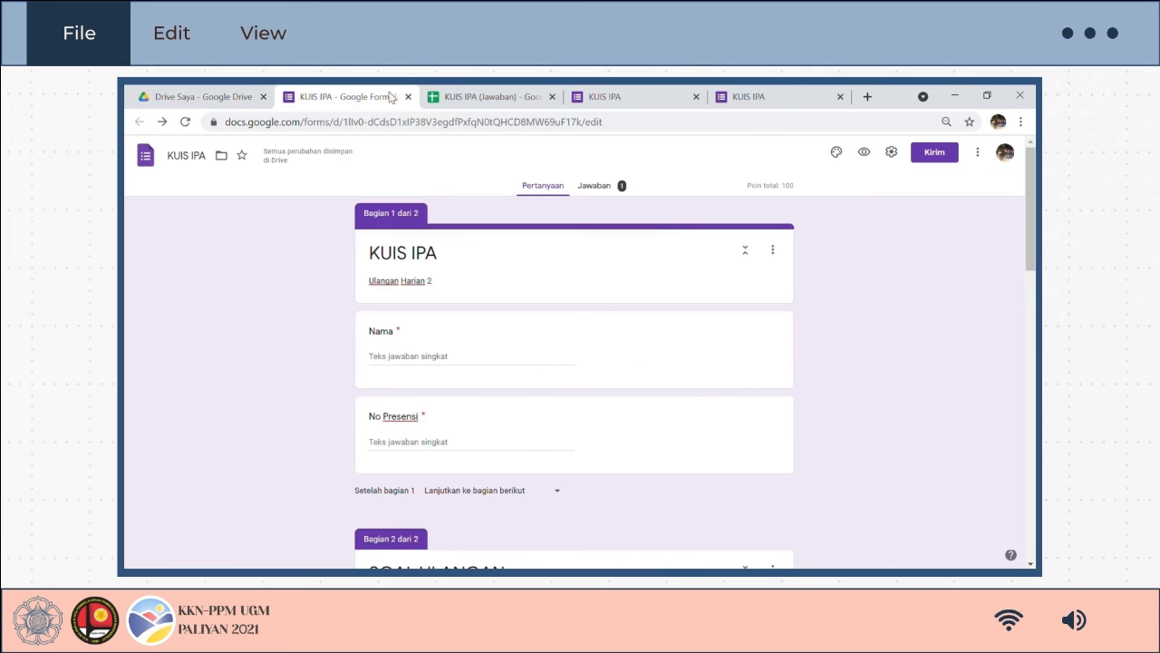
pyautogui.click(931, 158)
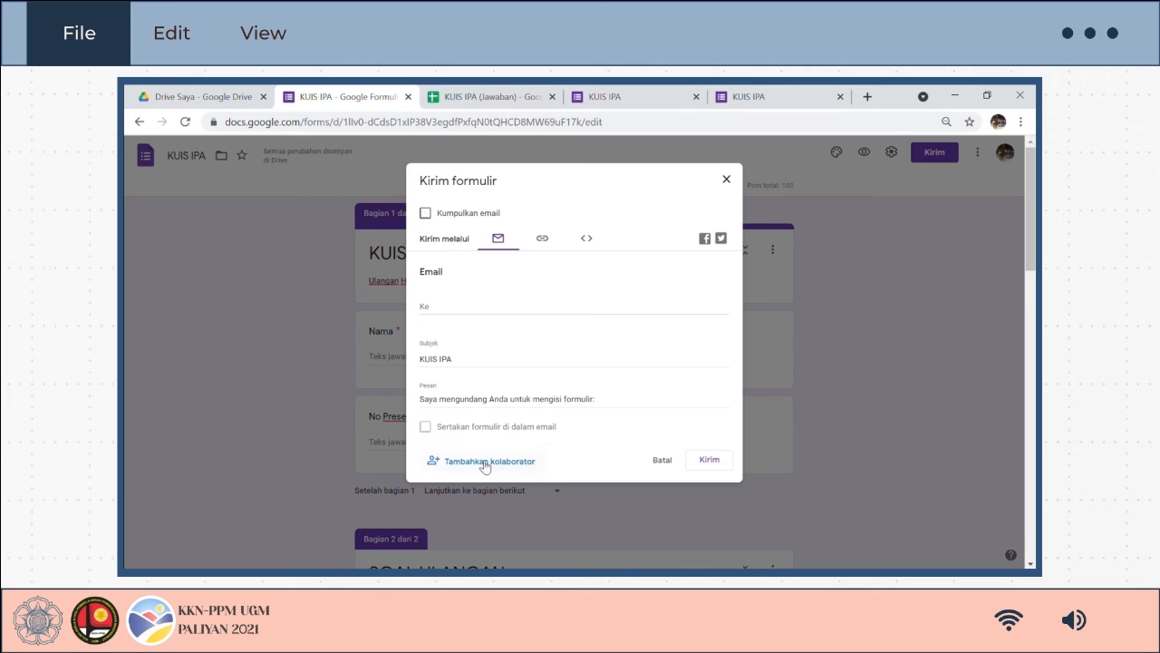
pyautogui.click(543, 241)
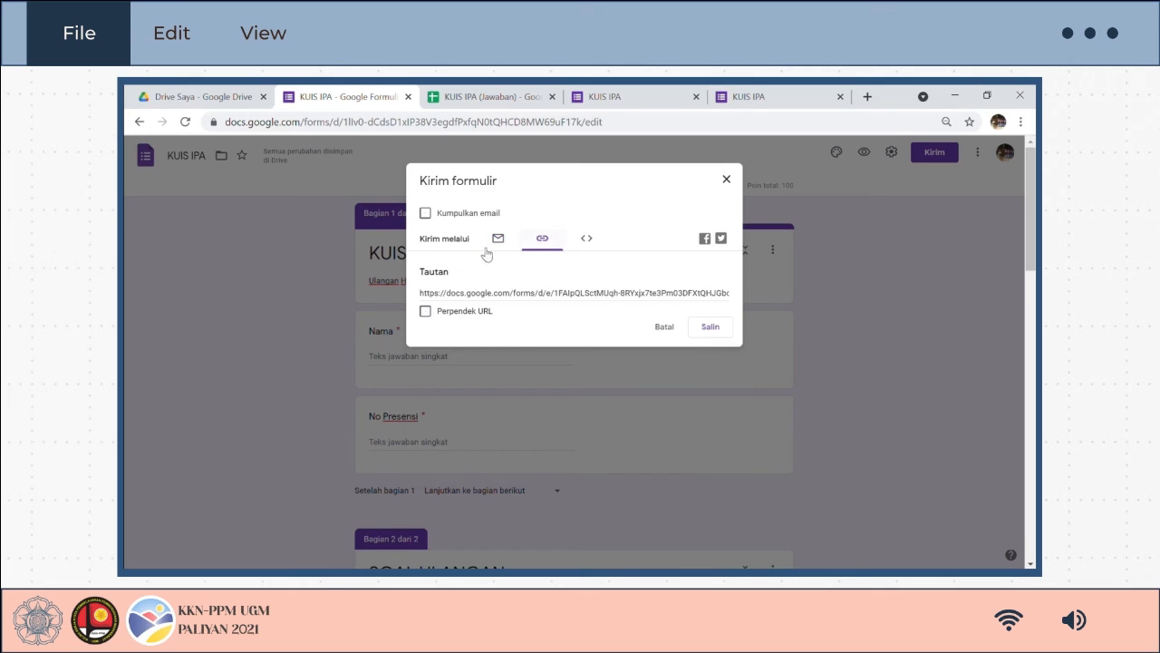
pyautogui.click(436, 315)
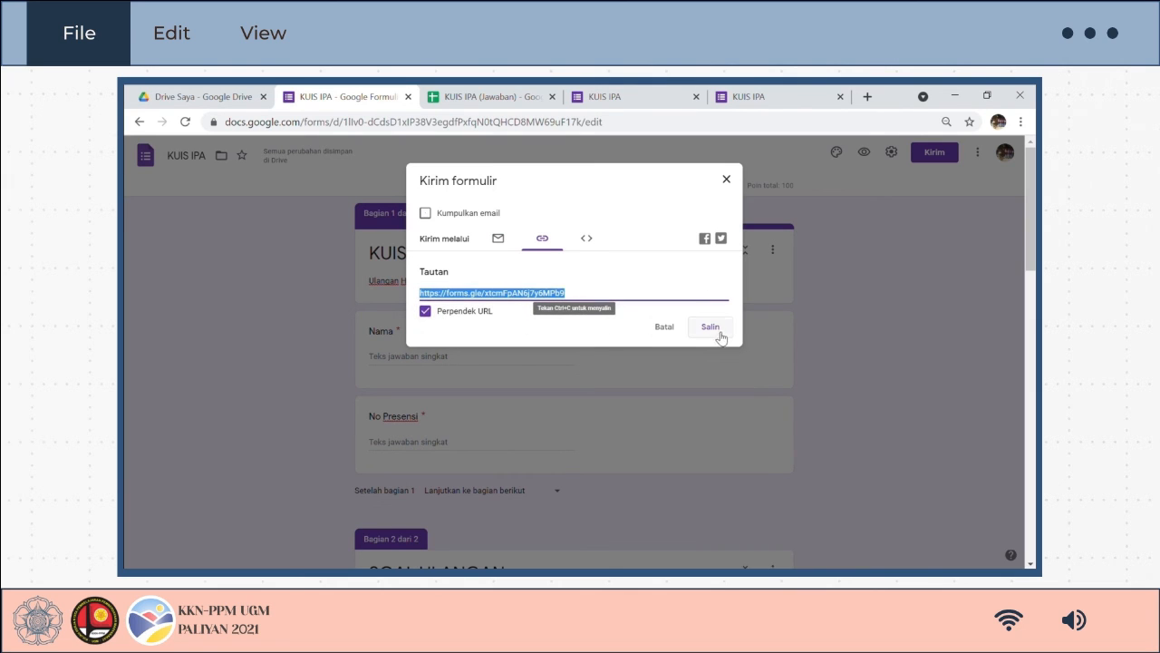
pyautogui.click(719, 336)
pyautogui.click(725, 181)
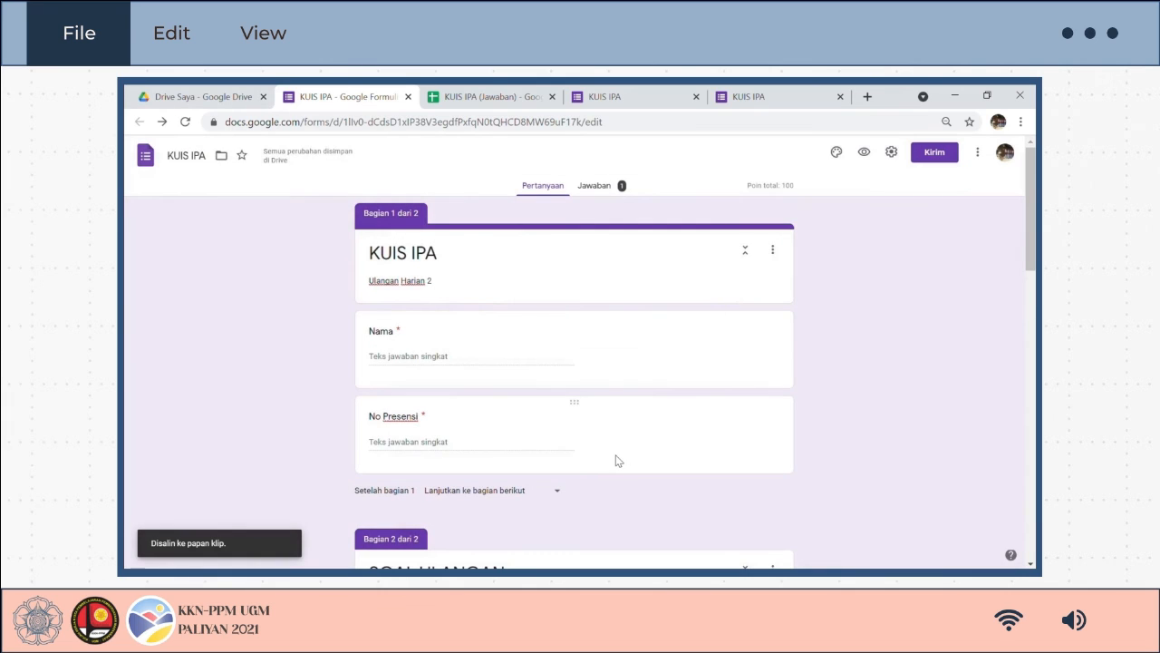